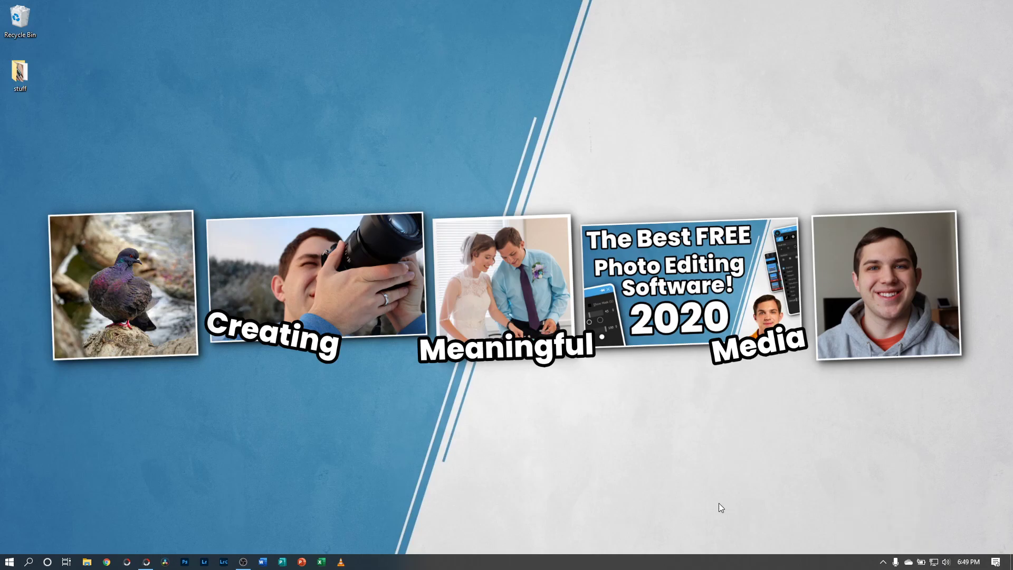
Step: Restore the minimized PhotoScape X Pro window from the taskbar
click(147, 561)
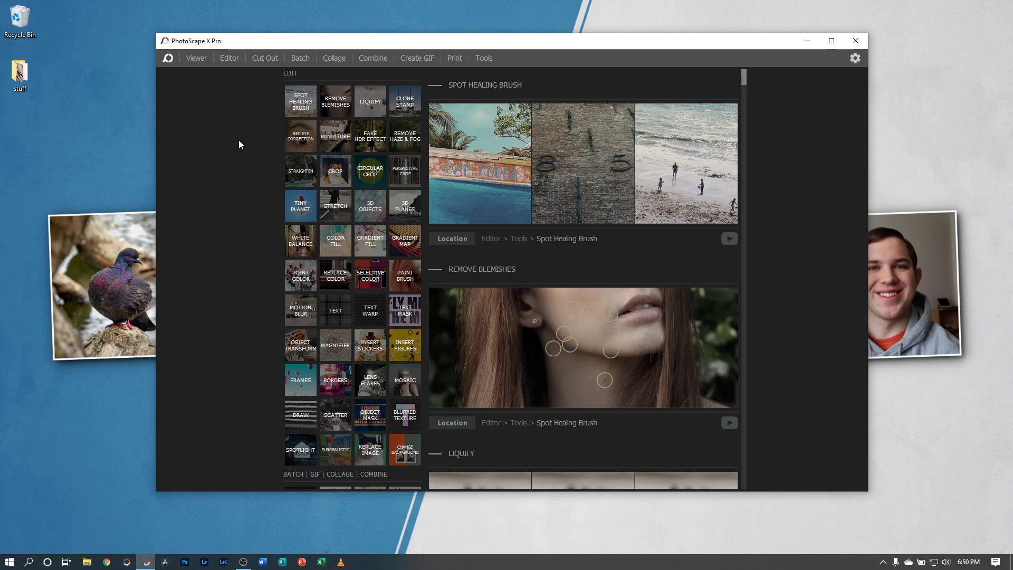
Step: Browse the T7 Touch (E:) folder and preview the hoodie and garden portraits full size
click(202, 61)
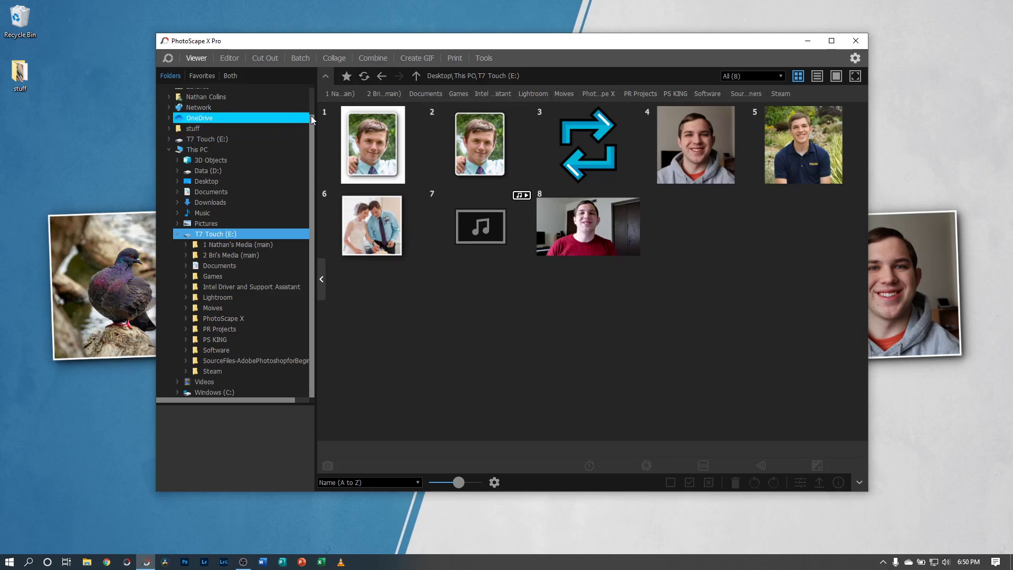
double_click(679, 176)
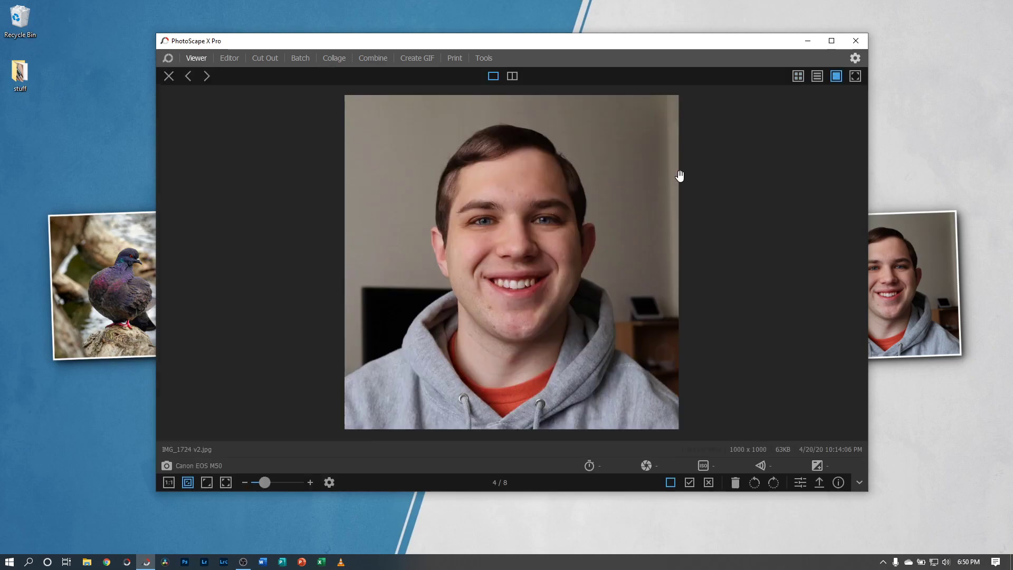
click(169, 77)
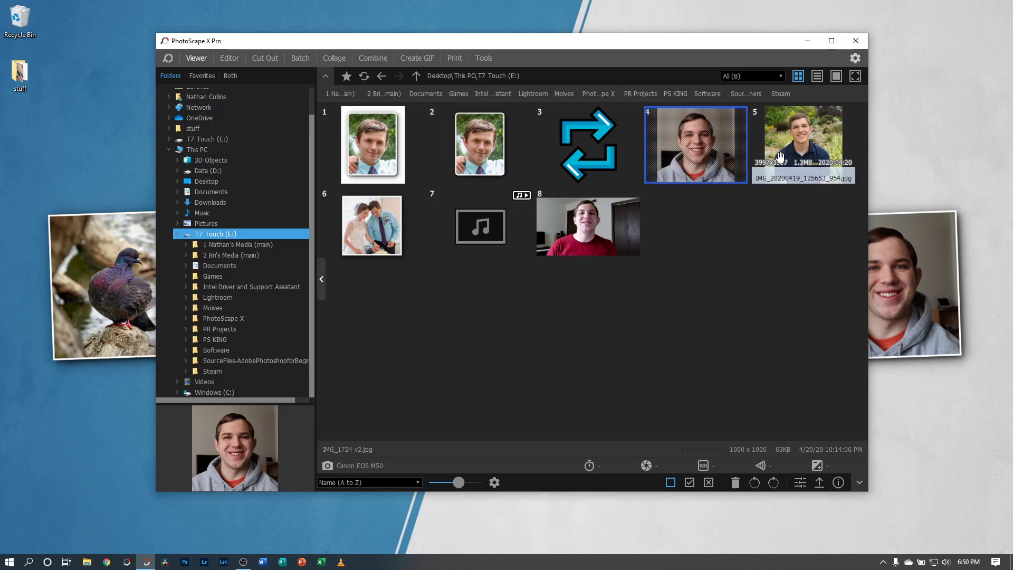
double_click(794, 141)
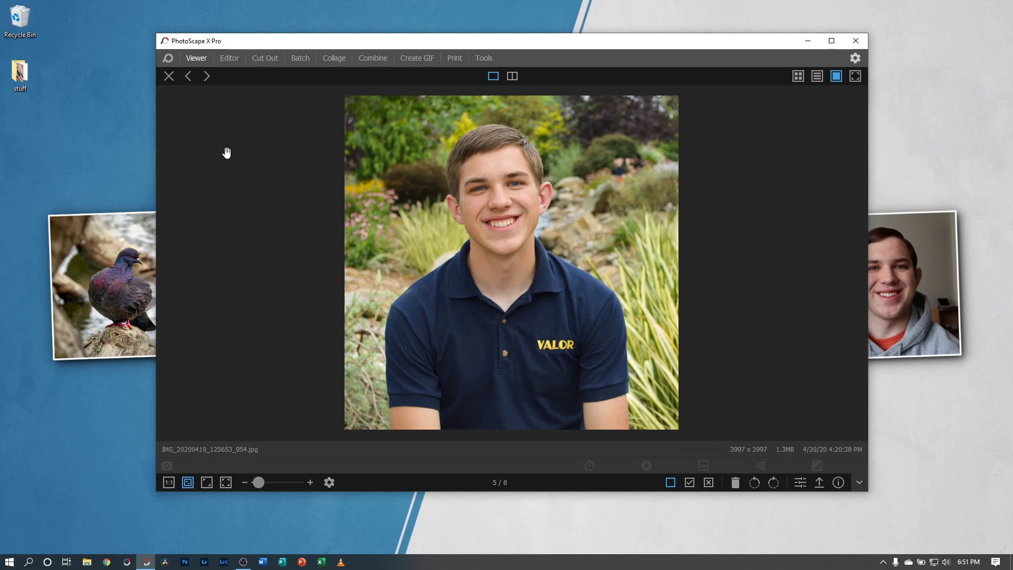
click(169, 76)
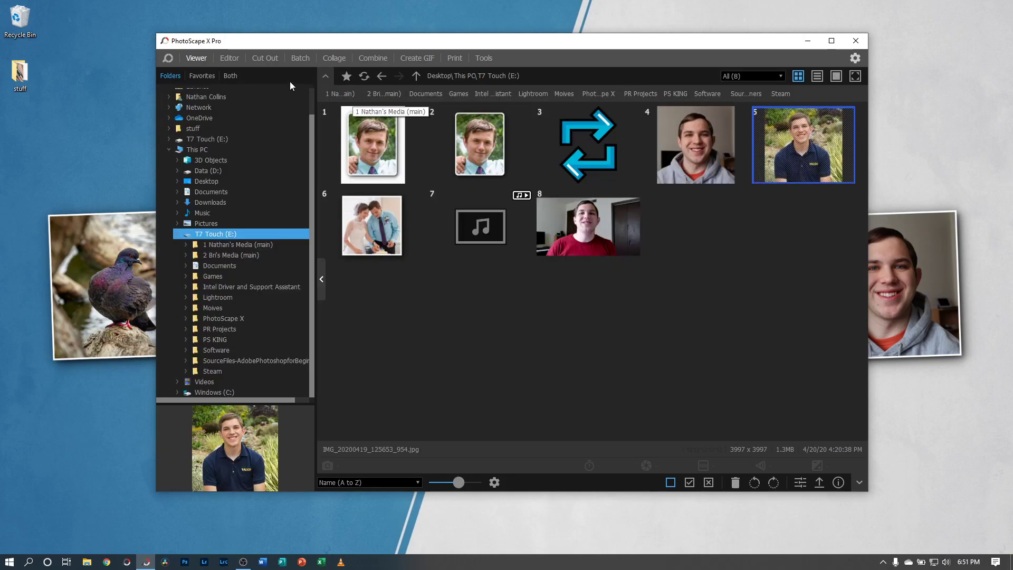
Step: Open the garden portrait in Editor, try Magic Color, then cancel it
click(230, 58)
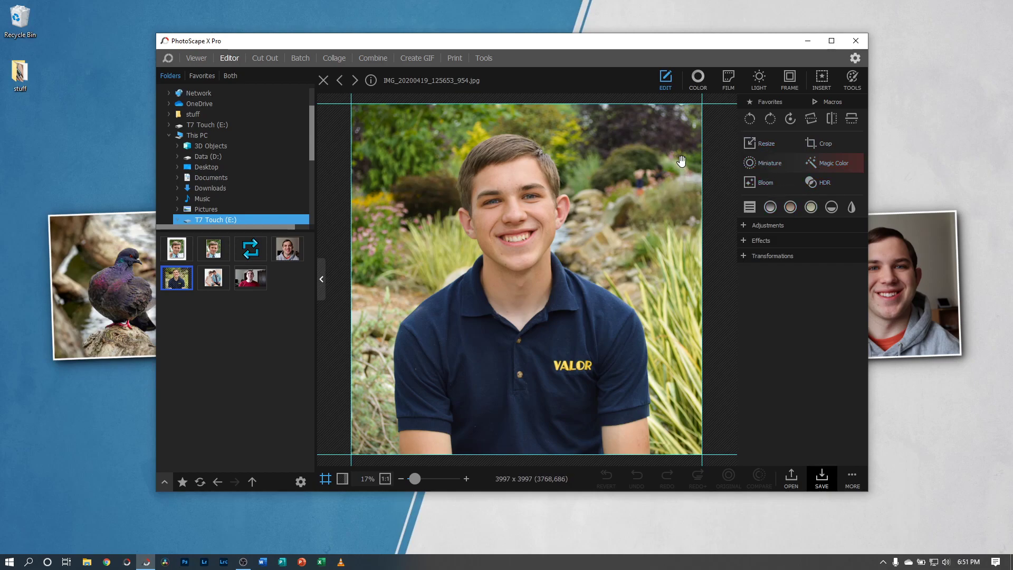
click(808, 165)
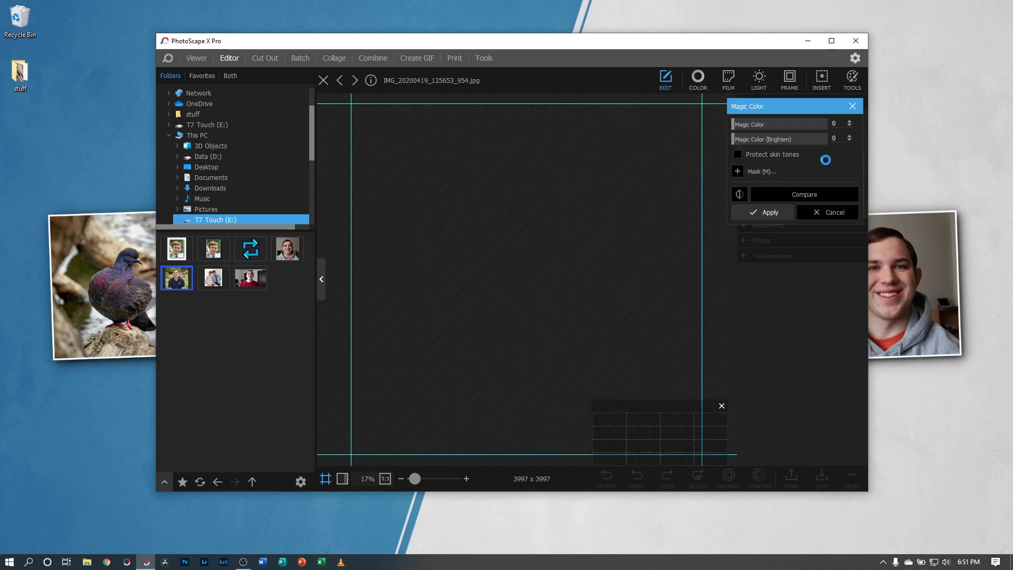
click(720, 406)
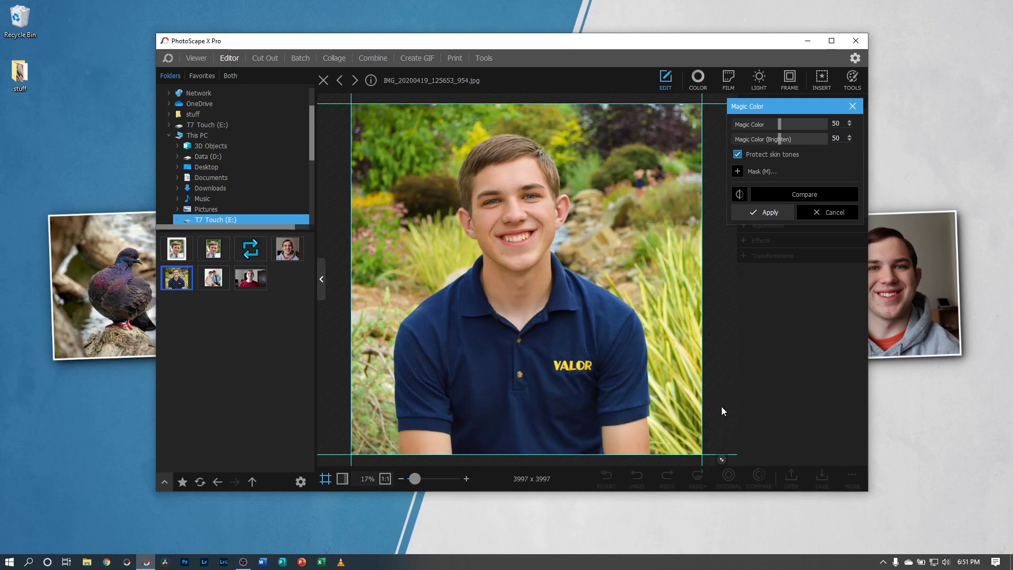
click(824, 211)
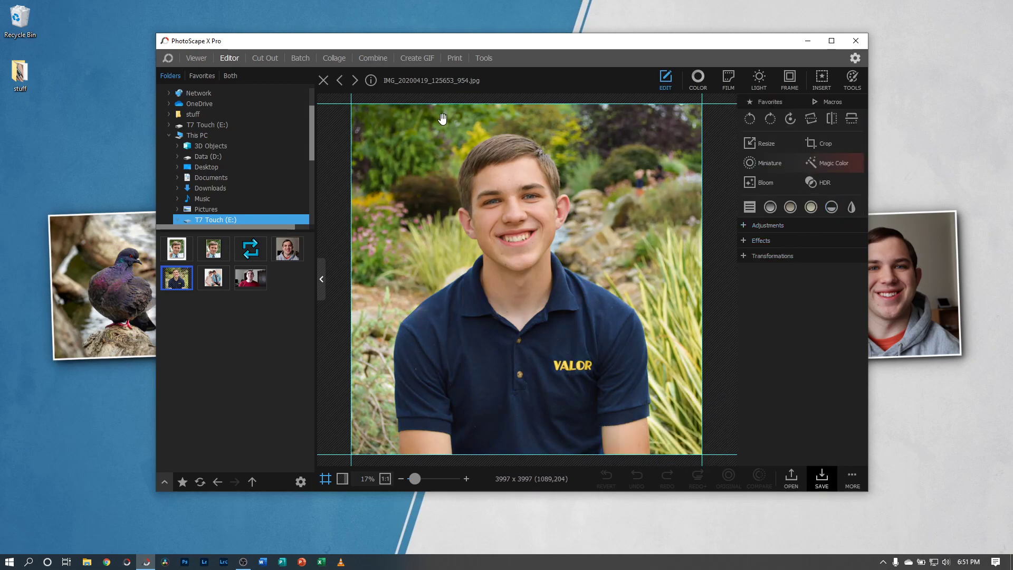
Step: Load the hoodie portrait IMG_1724 v2.jpg into Cut Out and maximize the window
click(266, 57)
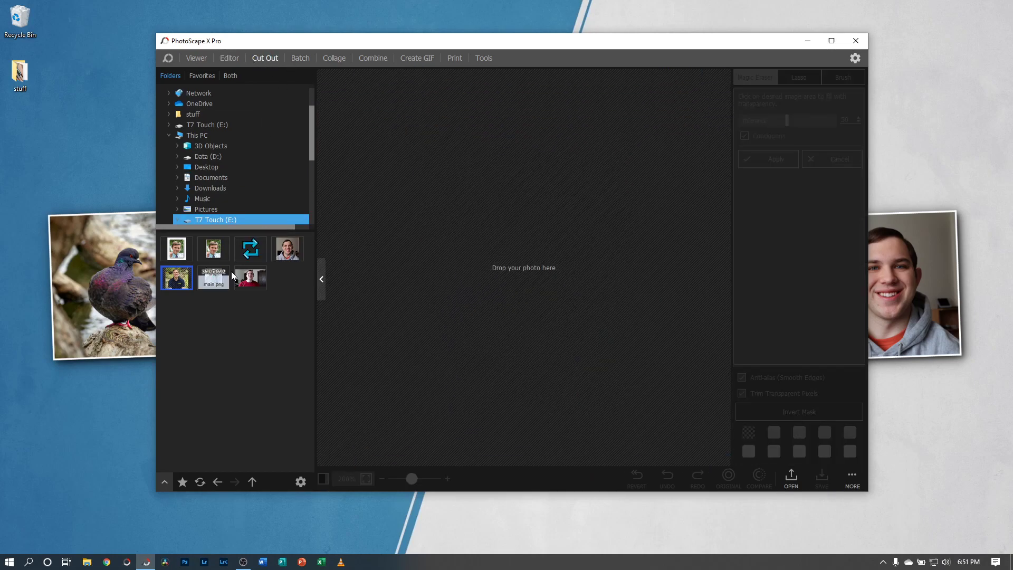
drag(287, 248, 452, 216)
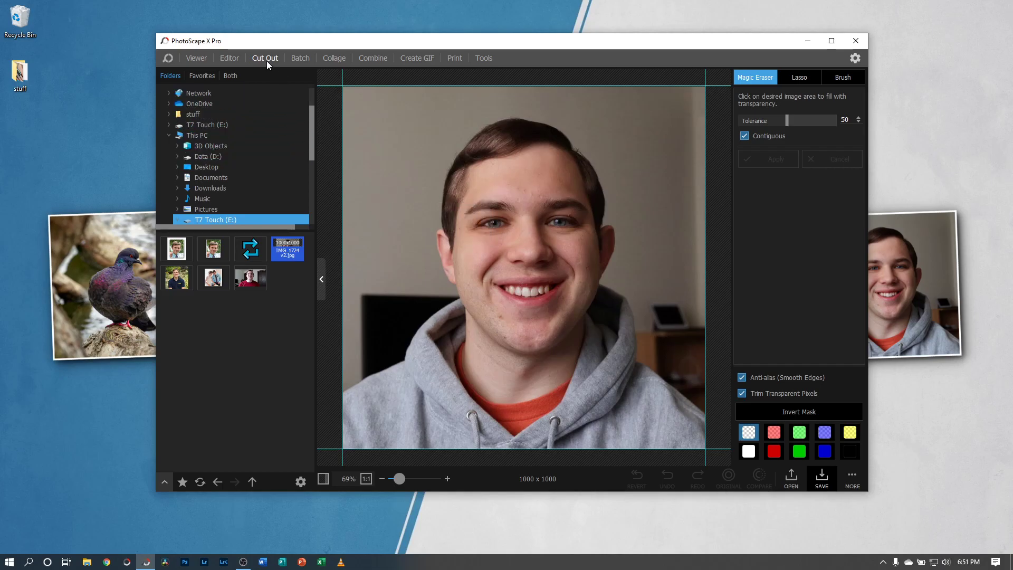
click(831, 41)
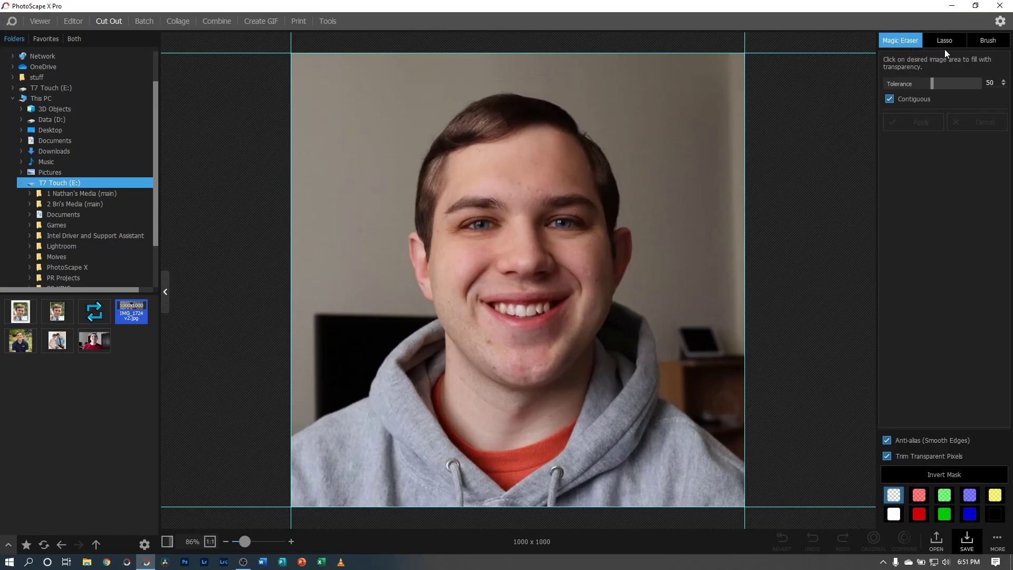
Step: Erase the wall background around the head with a size-60 brush
click(988, 46)
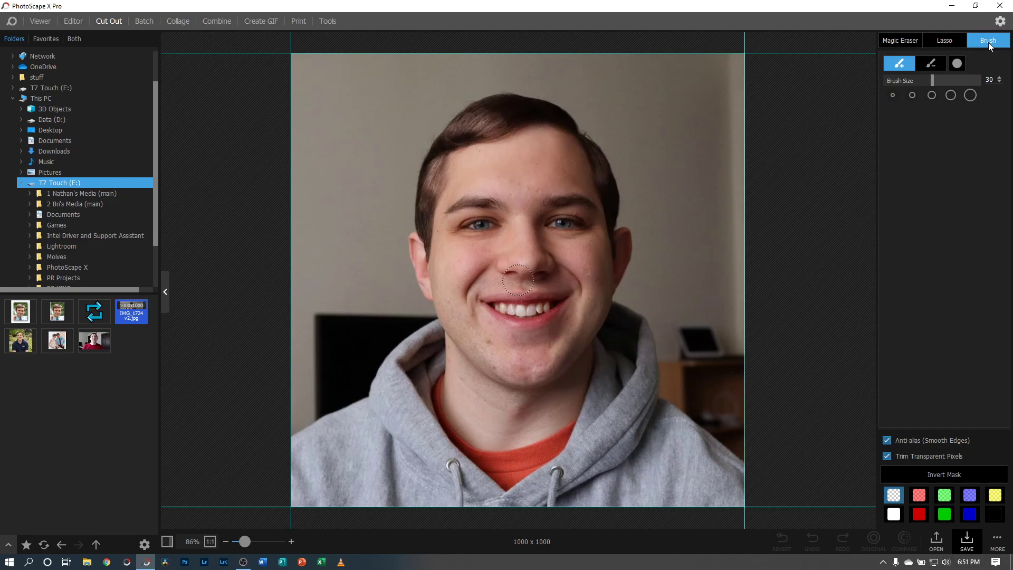
click(970, 95)
mouse_move(325, 122)
mouse_down()
mouse_move(363, 118)
mouse_move(330, 129)
mouse_move(337, 87)
mouse_move(305, 86)
mouse_move(335, 112)
mouse_move(320, 121)
mouse_move(310, 159)
mouse_move(322, 297)
mouse_move(303, 360)
mouse_move(347, 320)
mouse_move(370, 73)
mouse_move(424, 76)
mouse_move(572, 54)
mouse_move(666, 90)
mouse_move(711, 85)
mouse_move(727, 114)
mouse_move(713, 224)
mouse_move(728, 257)
mouse_move(718, 332)
mouse_move(742, 361)
mouse_move(739, 393)
mouse_move(714, 367)
mouse_move(706, 330)
mouse_move(739, 327)
mouse_up()
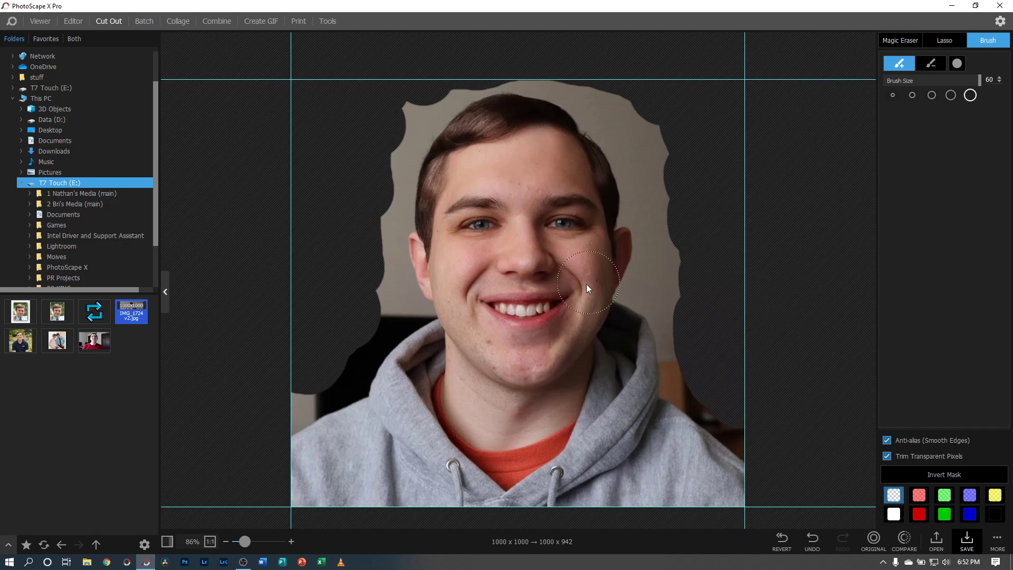
Step: Save the cut-out to the Desktop as the PNG IMG_1724 v2-cutout
click(996, 539)
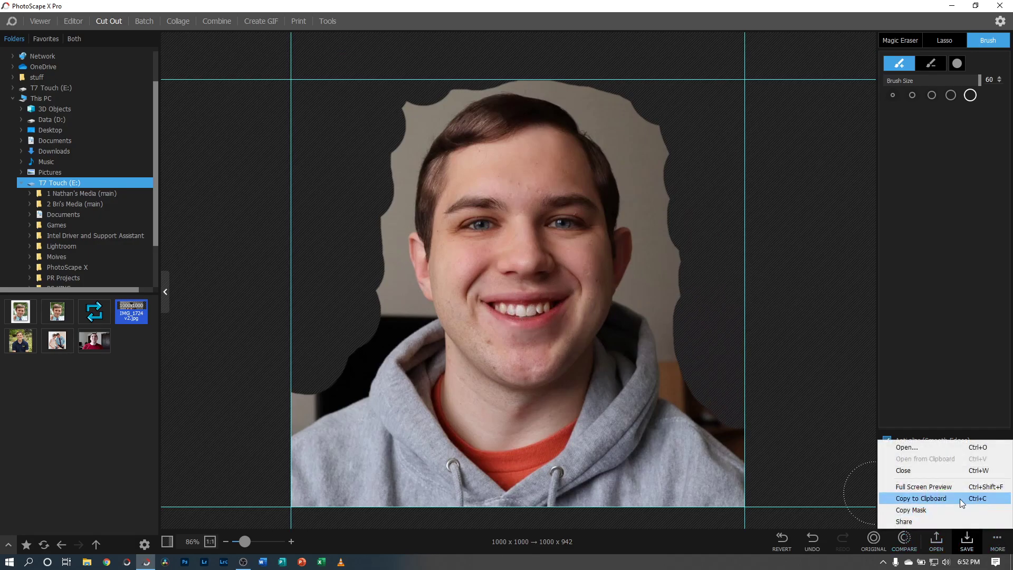
click(966, 541)
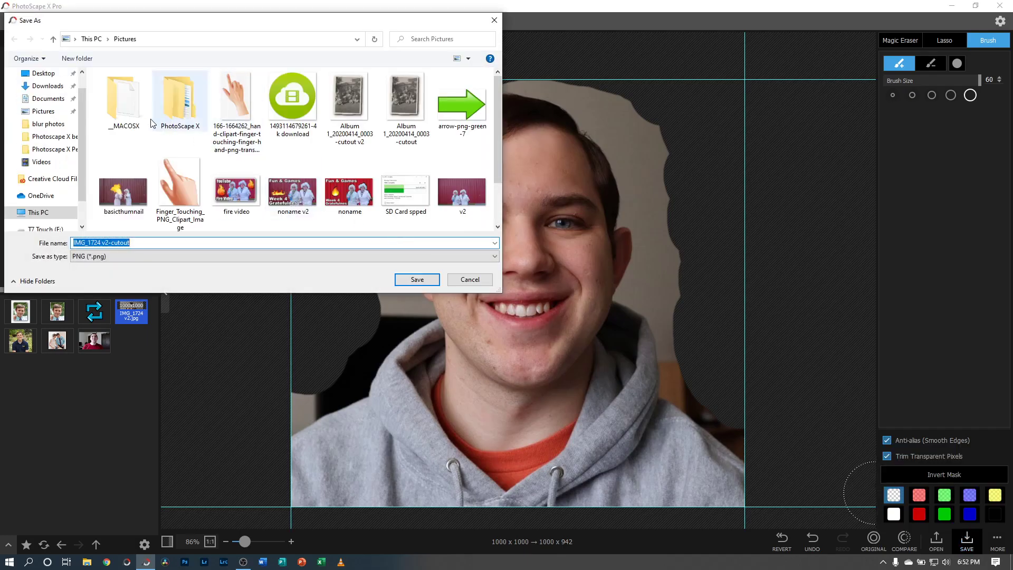
click(43, 73)
click(427, 280)
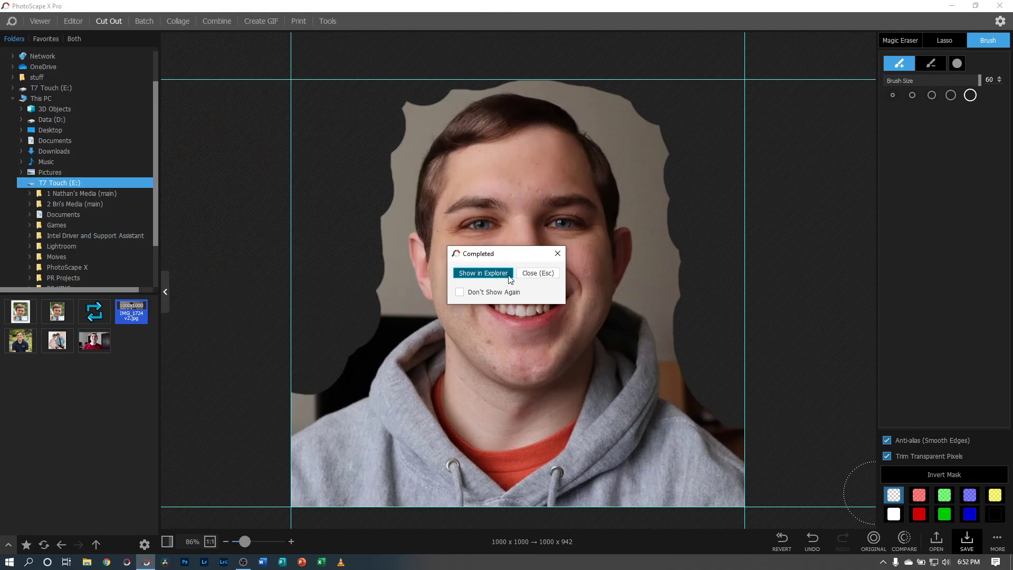
click(534, 275)
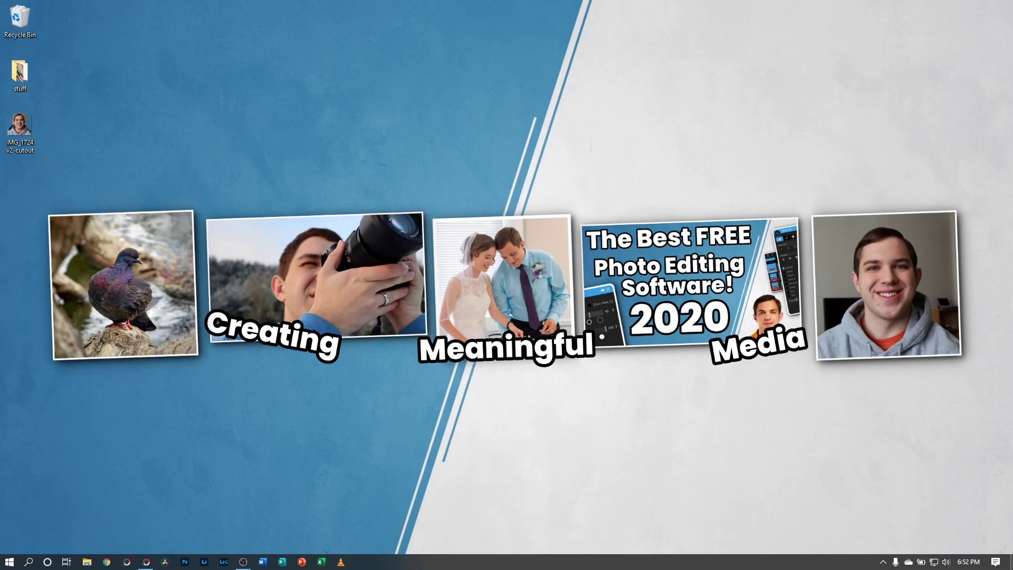
double_click(26, 127)
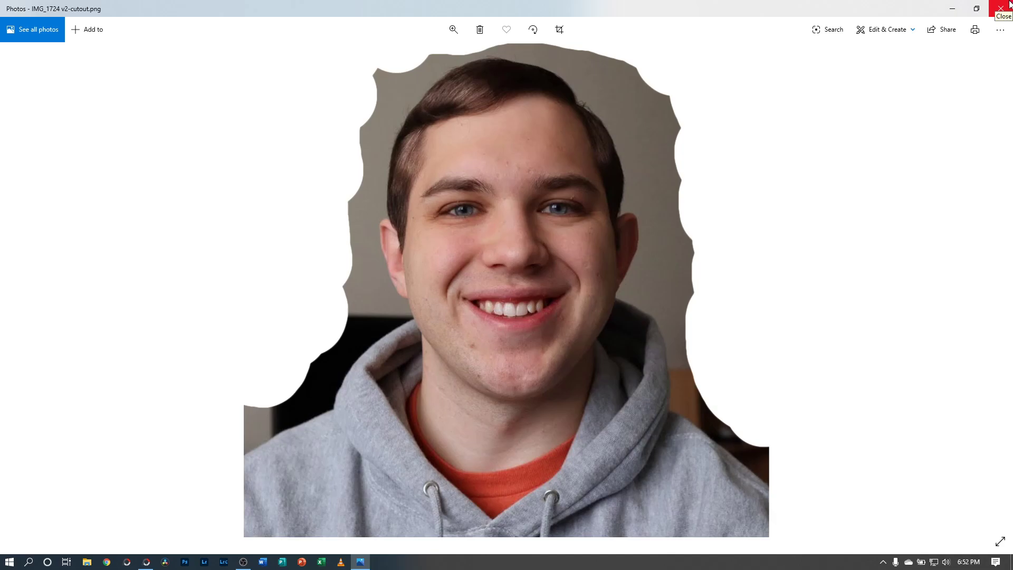
click(1004, 5)
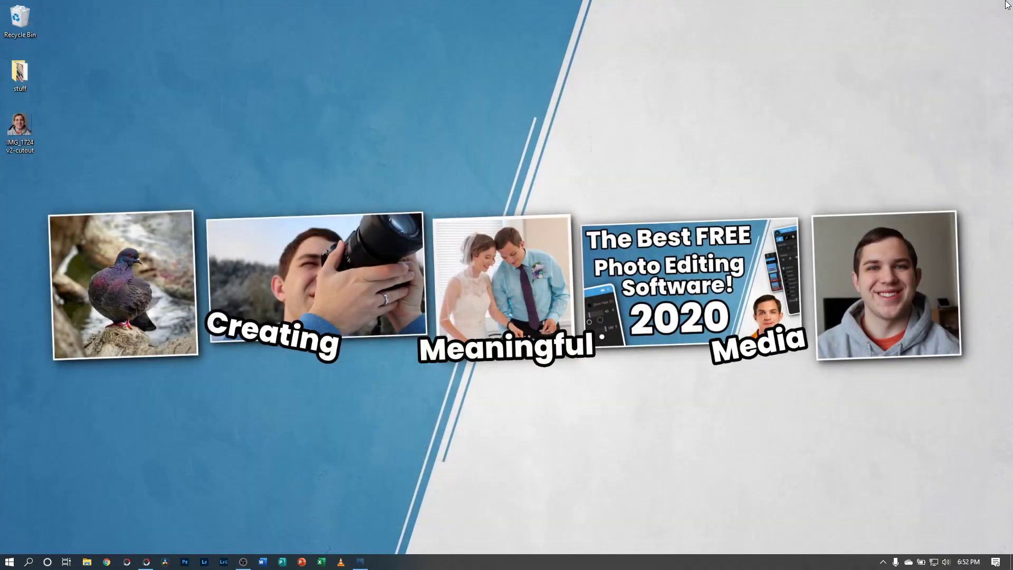
click(245, 563)
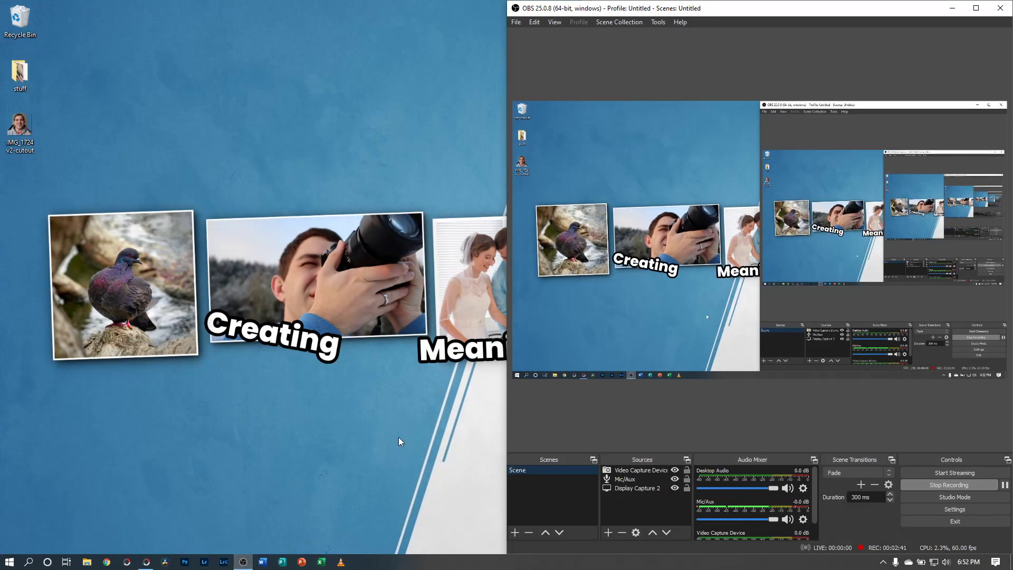
Step: Revert the brush erasing and lasso-erase a freehand band over the man's head
click(146, 562)
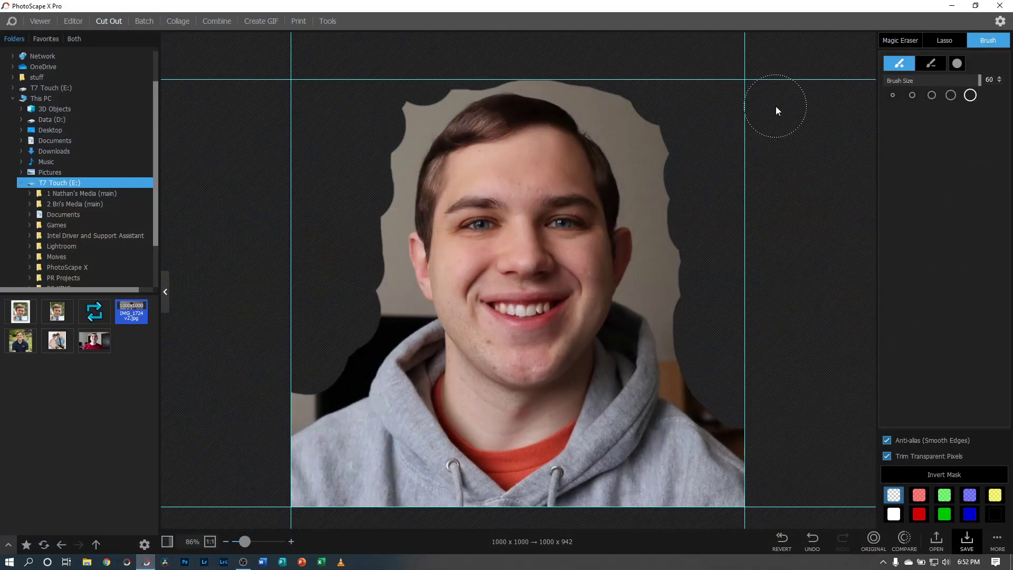
click(941, 41)
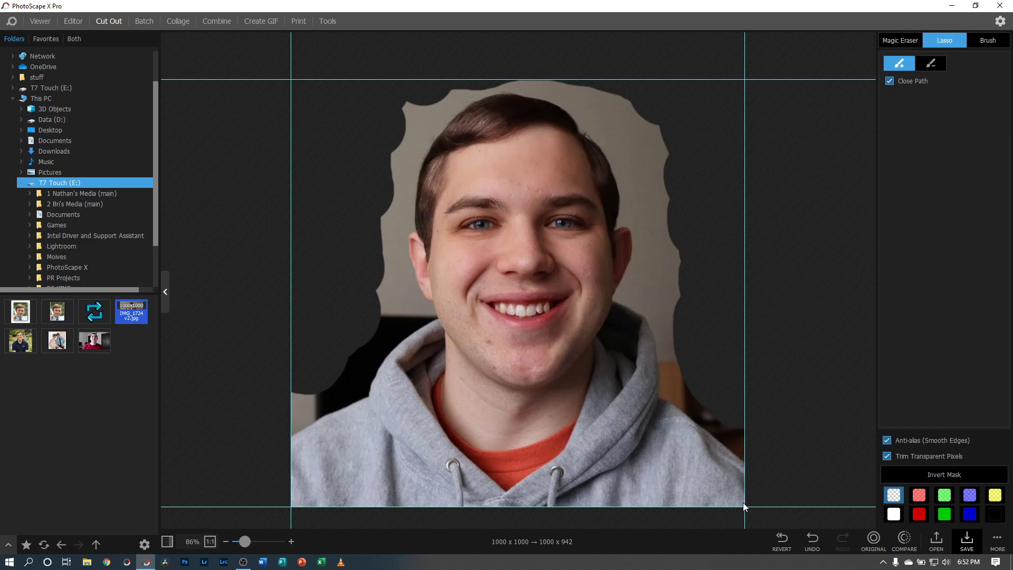
click(782, 539)
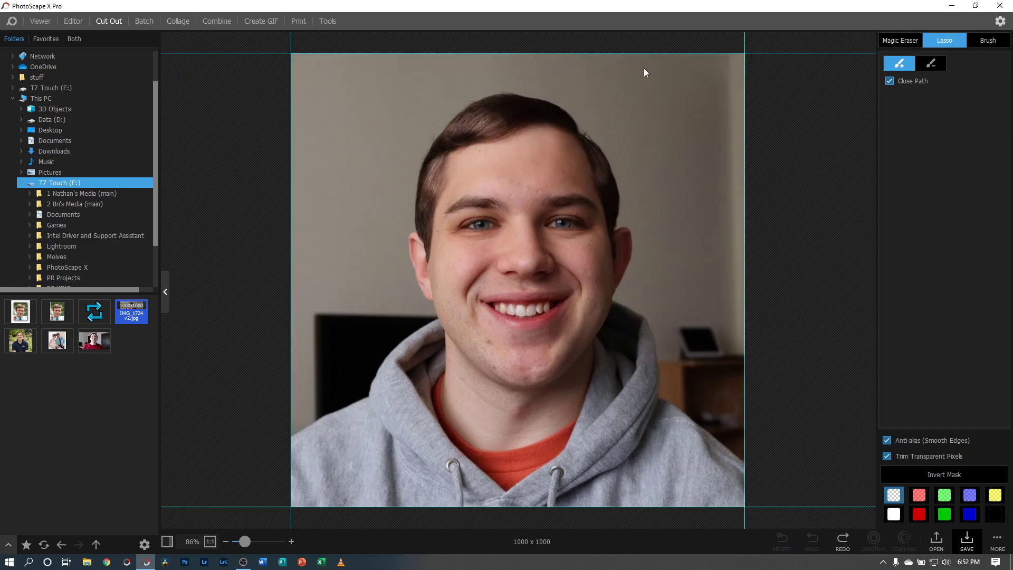
mouse_move(702, 154)
mouse_down()
mouse_move(530, 78)
mouse_move(447, 91)
mouse_move(428, 116)
mouse_move(383, 252)
mouse_move(343, 282)
mouse_move(311, 175)
mouse_move(348, 79)
mouse_move(444, 53)
mouse_move(666, 73)
mouse_up()
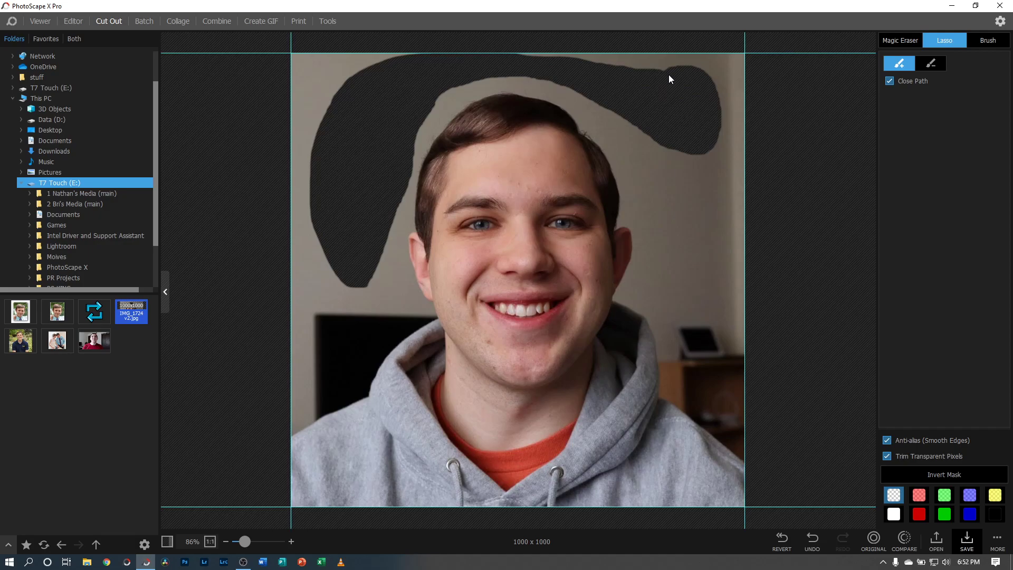
Step: Undo the lasso cut and magic-erase the wall background at tolerance 50
click(896, 49)
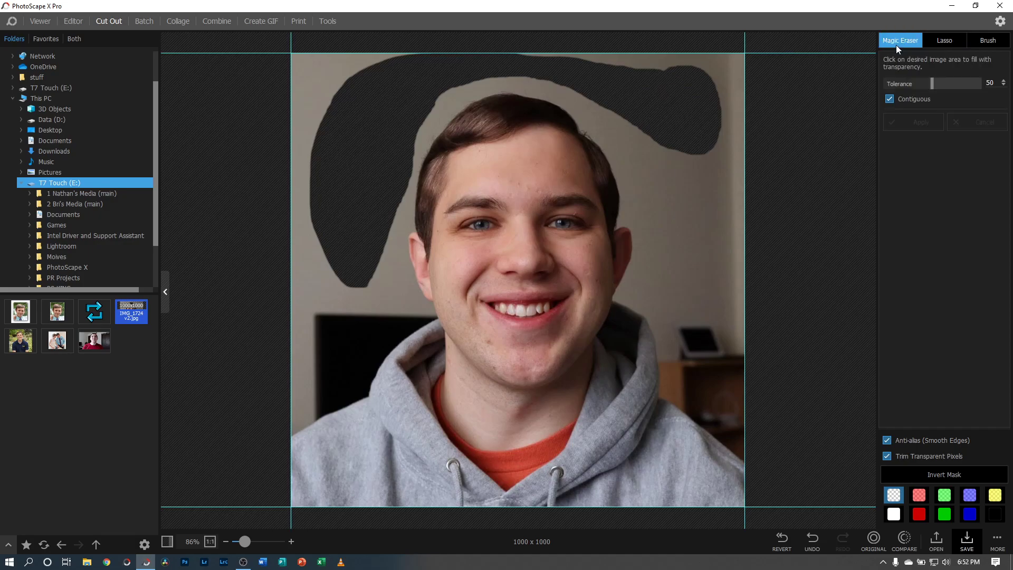
click(818, 541)
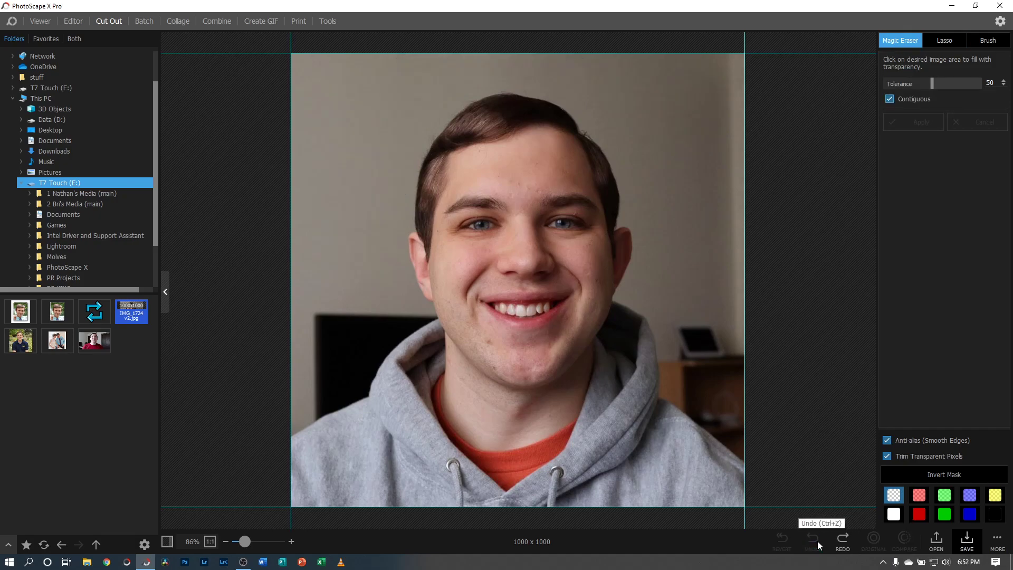
click(302, 66)
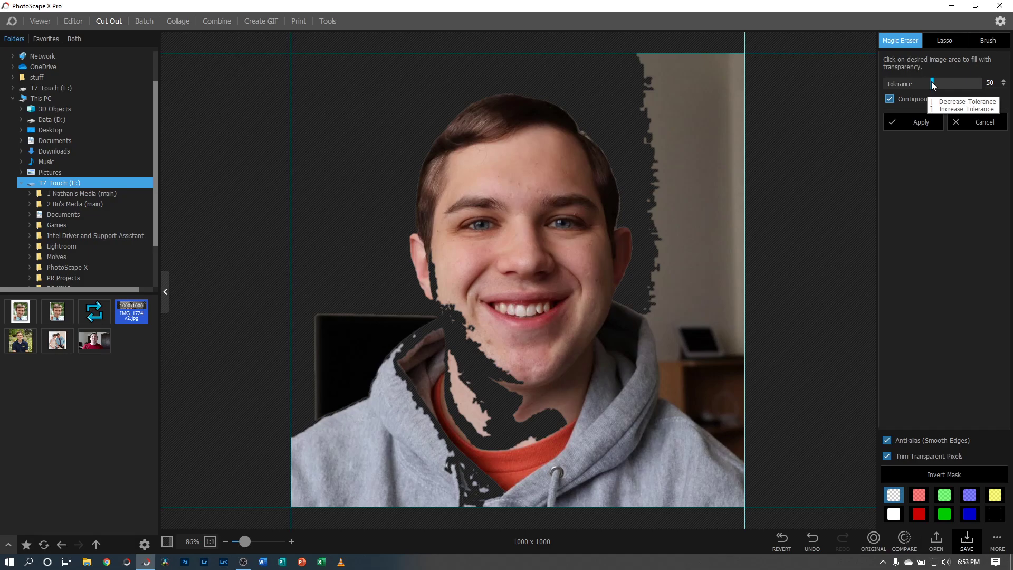
Step: Paint back the erased cheek, chin, neck and hairline patches with the Restore (-) brush
click(951, 41)
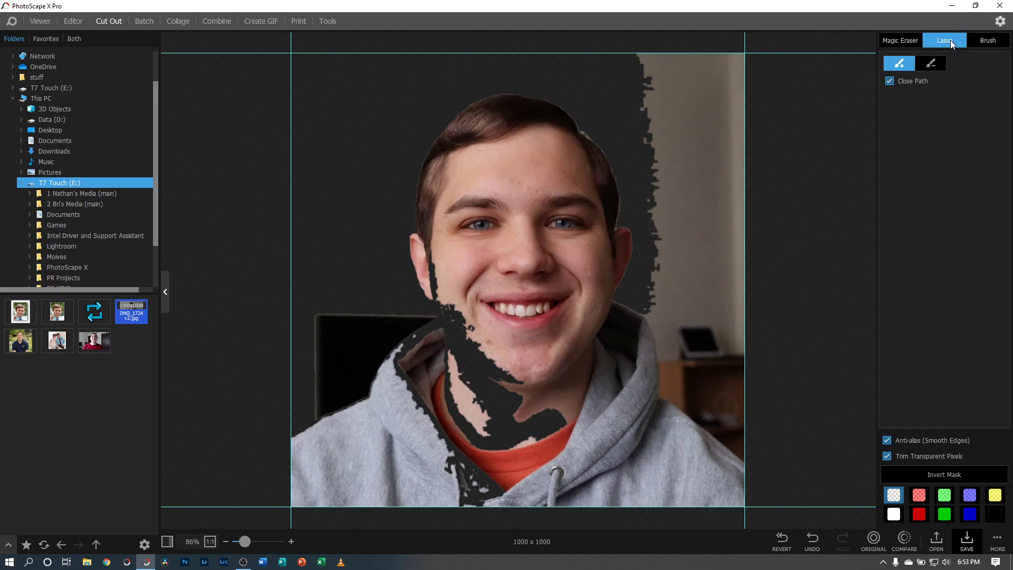
click(988, 41)
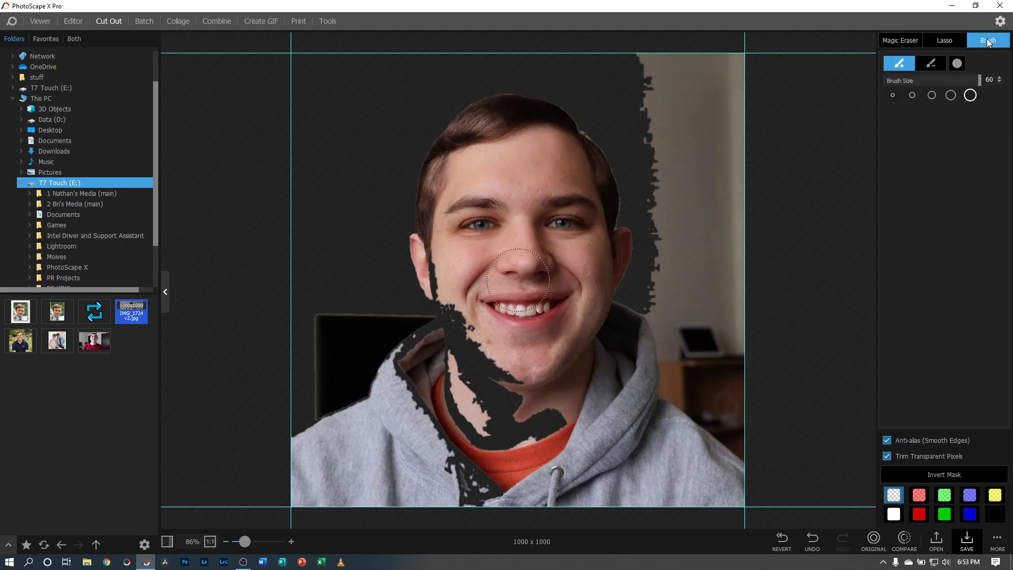
click(928, 65)
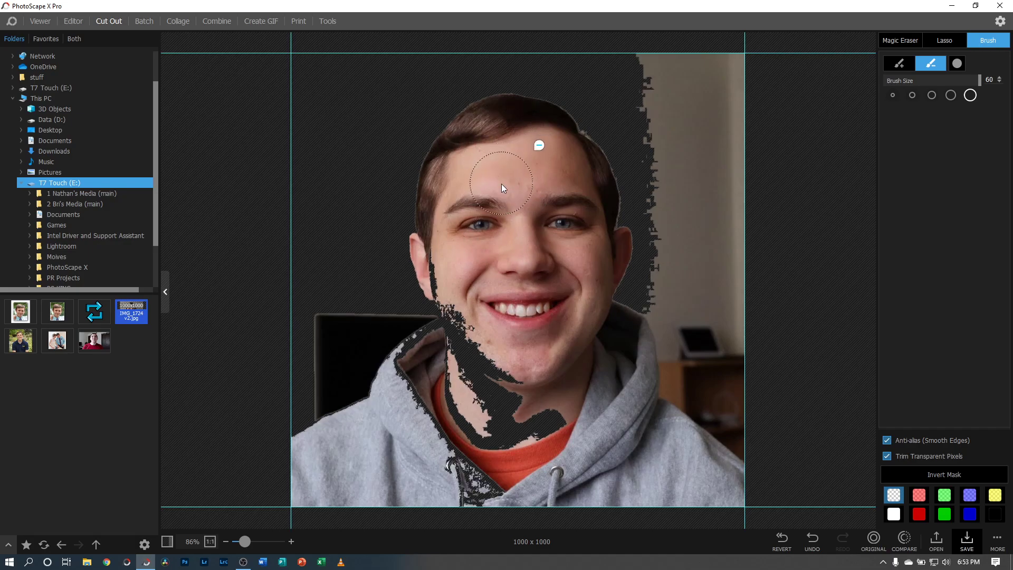
click(506, 167)
mouse_move(495, 435)
mouse_down()
mouse_move(514, 395)
mouse_move(548, 415)
mouse_move(518, 476)
mouse_move(452, 498)
mouse_move(472, 420)
mouse_move(430, 407)
mouse_move(415, 388)
mouse_move(419, 368)
mouse_move(461, 346)
mouse_move(477, 322)
mouse_move(459, 254)
mouse_move(459, 276)
mouse_up()
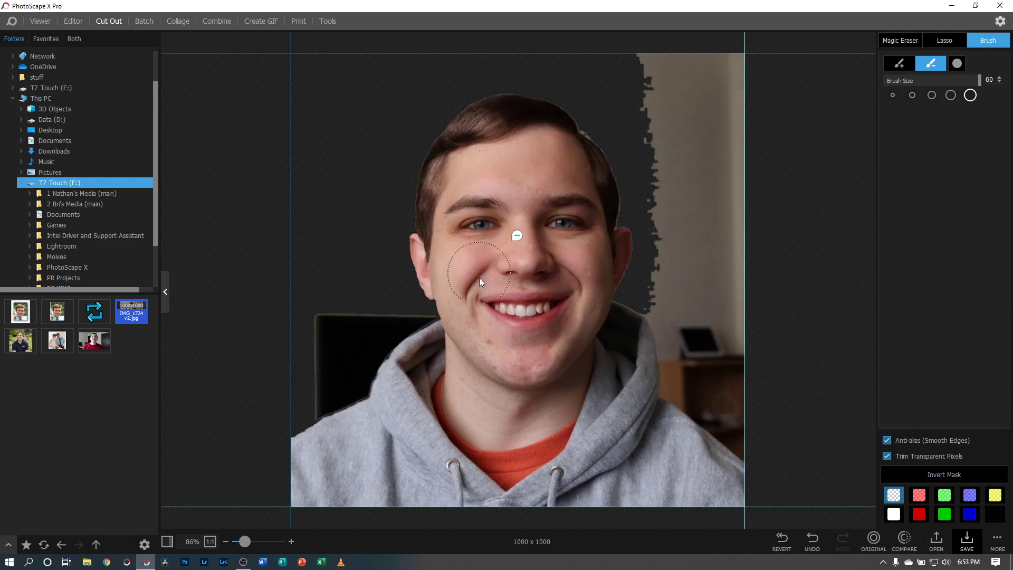
mouse_move(533, 187)
mouse_down()
mouse_move(344, 159)
mouse_move(620, 45)
mouse_move(304, 61)
mouse_move(491, 48)
mouse_move(549, 86)
mouse_move(699, 121)
mouse_move(655, 203)
mouse_move(482, 327)
mouse_move(672, 341)
mouse_move(657, 267)
mouse_move(339, 406)
mouse_move(318, 403)
mouse_move(511, 160)
mouse_move(417, 166)
mouse_move(374, 235)
mouse_up()
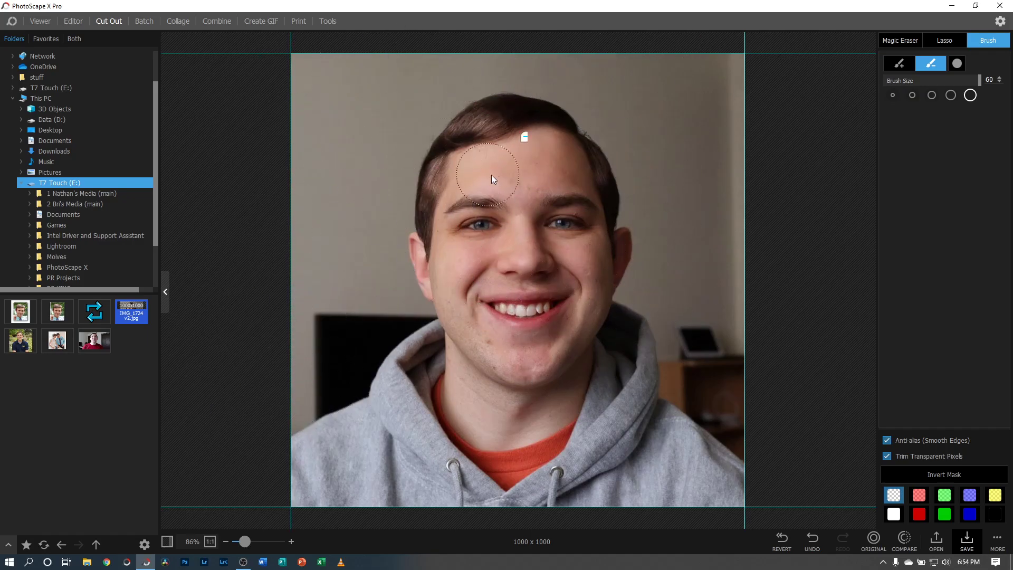
Step: Revert the photo, trial magic-erasing the left and right wall, then undo both erases
click(782, 539)
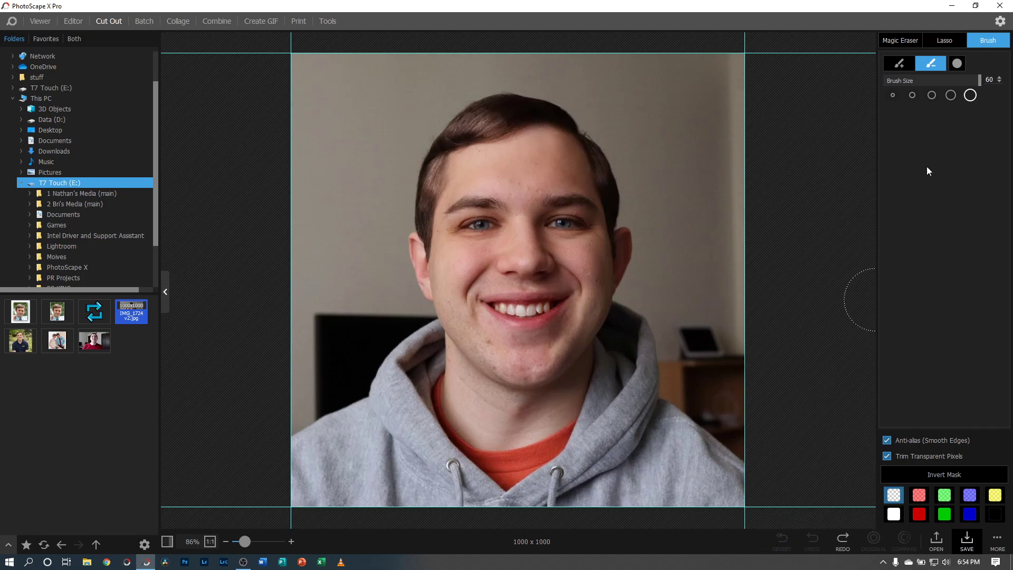
click(900, 40)
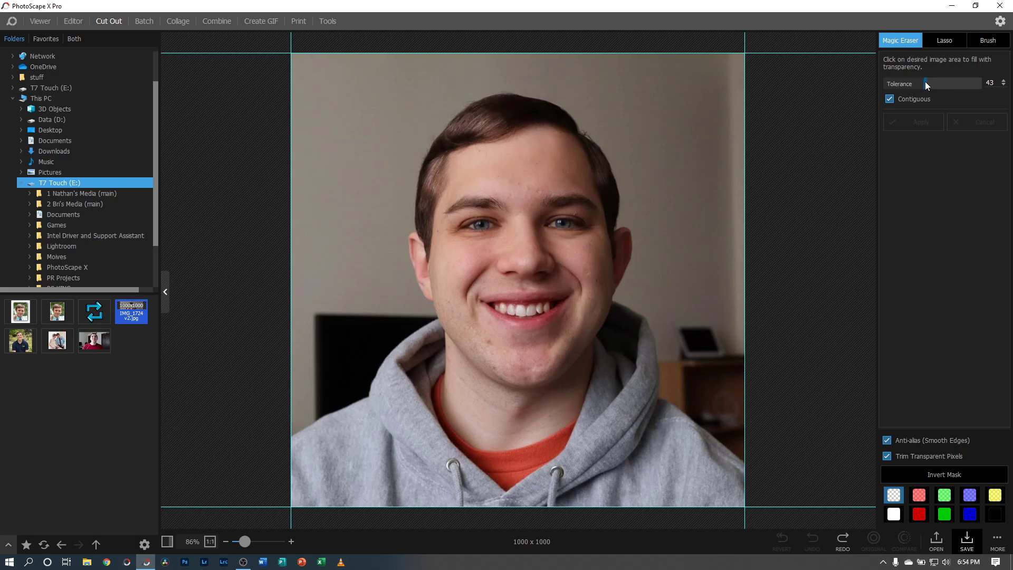
drag(925, 81, 917, 84)
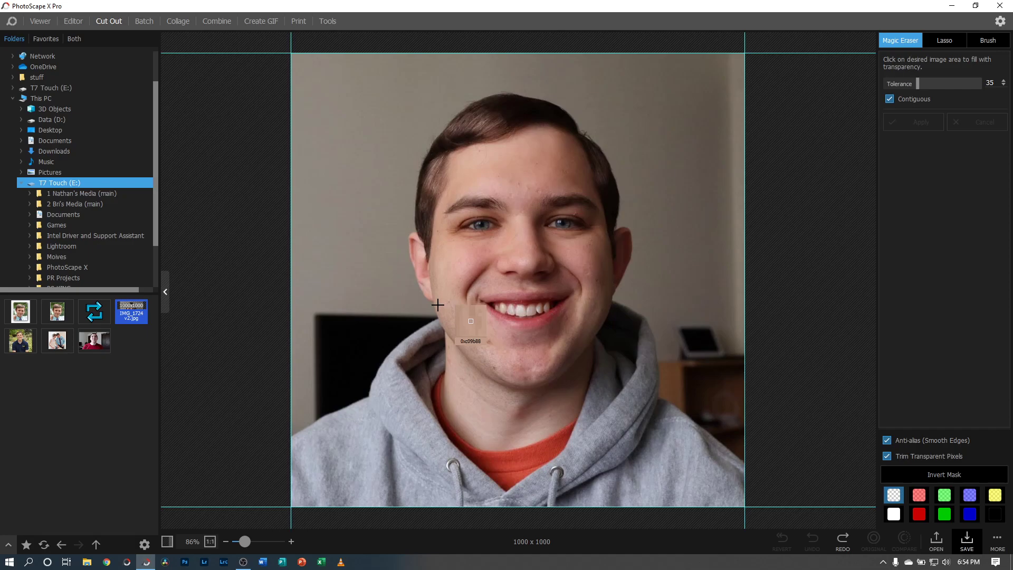
drag(244, 541, 273, 543)
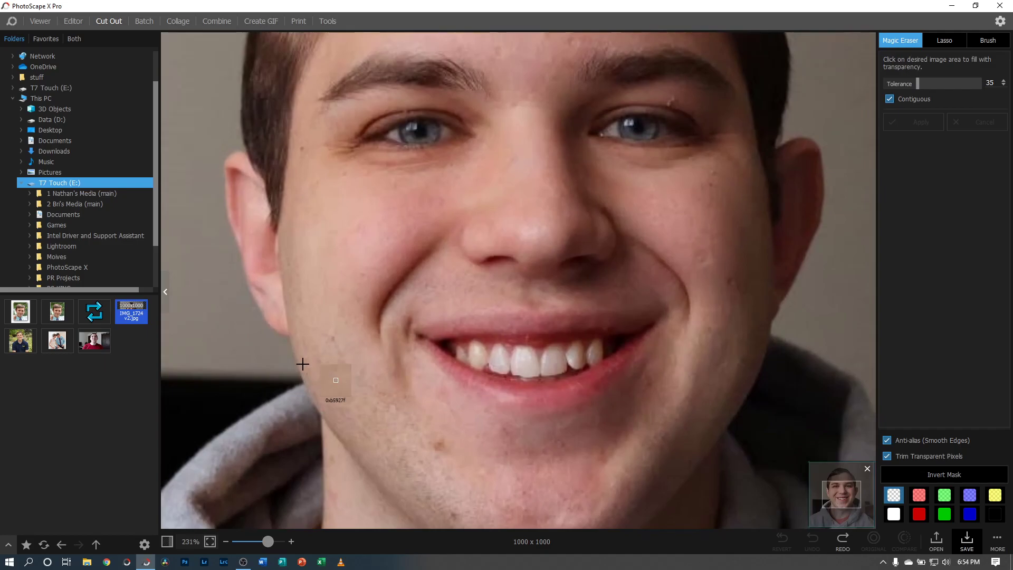
drag(268, 541, 244, 541)
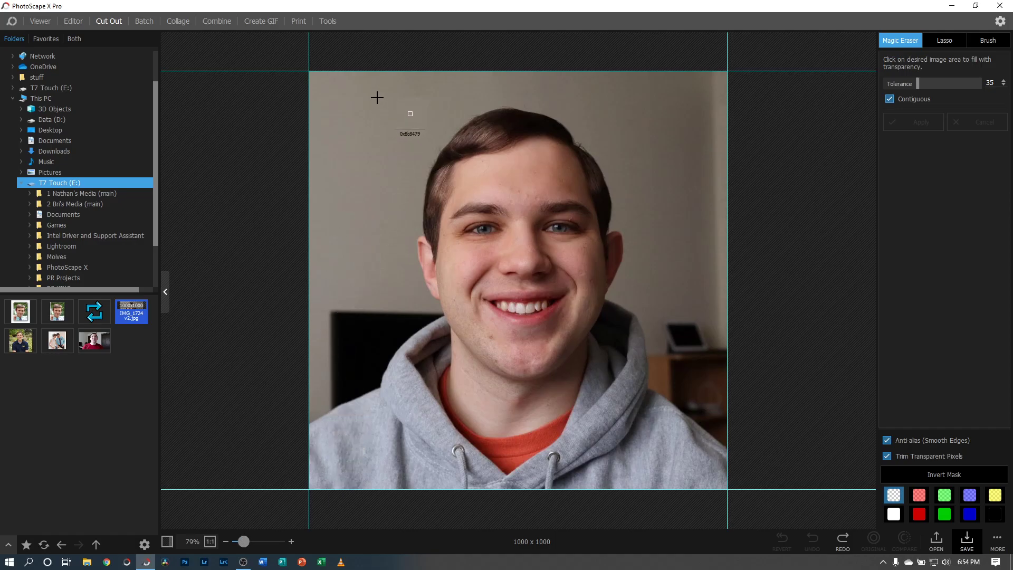
click(327, 84)
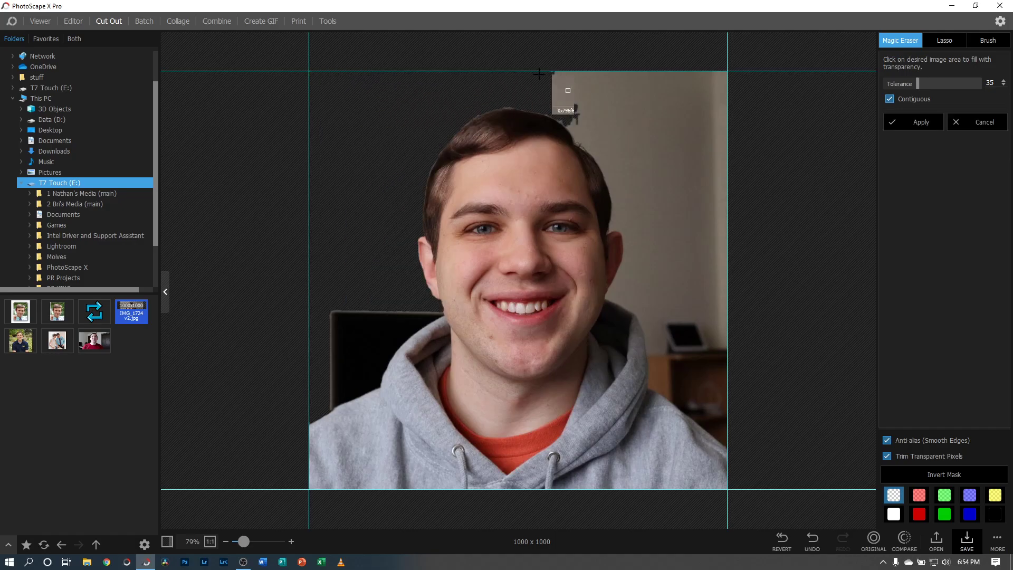
click(645, 85)
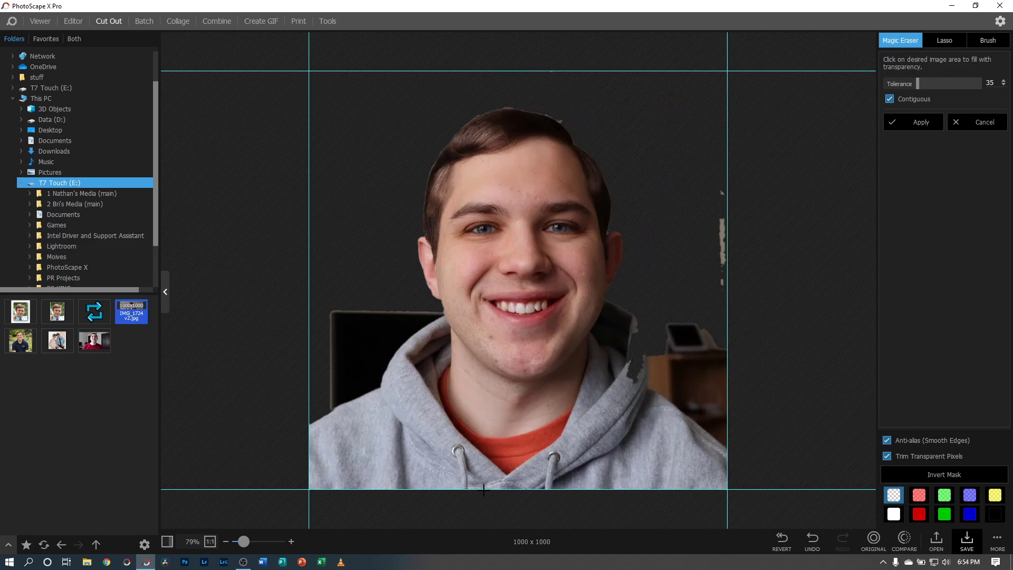
click(811, 539)
click(812, 539)
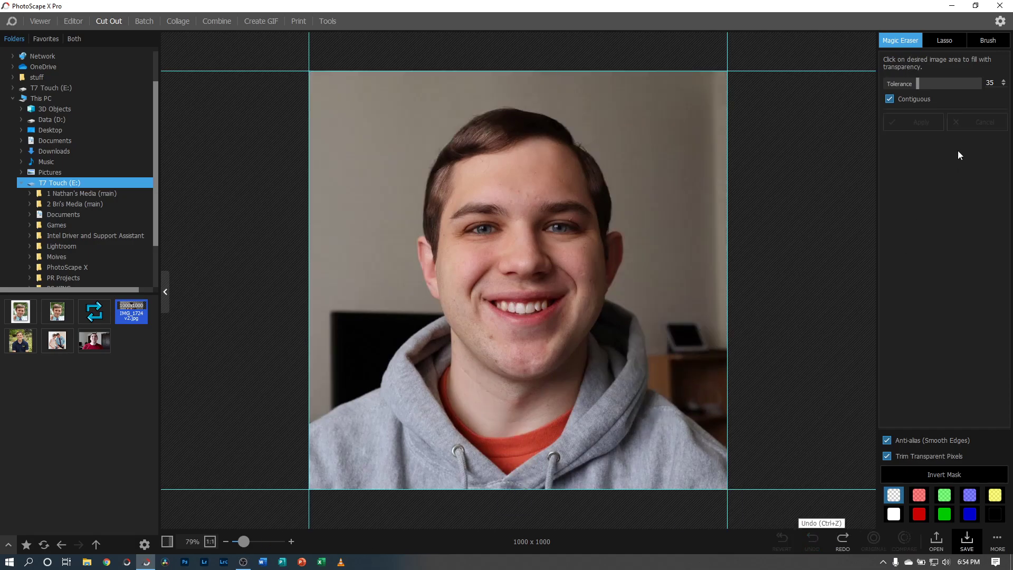
Step: At tolerance 16, erase the wall at left, upper right, right edge and above the head
click(900, 83)
click(321, 101)
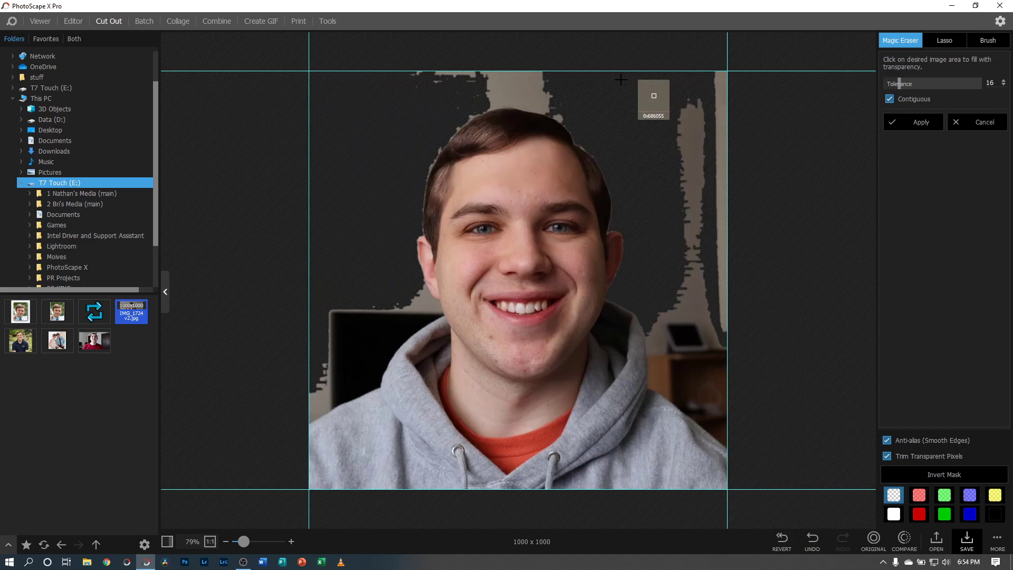
click(615, 92)
click(691, 146)
click(527, 92)
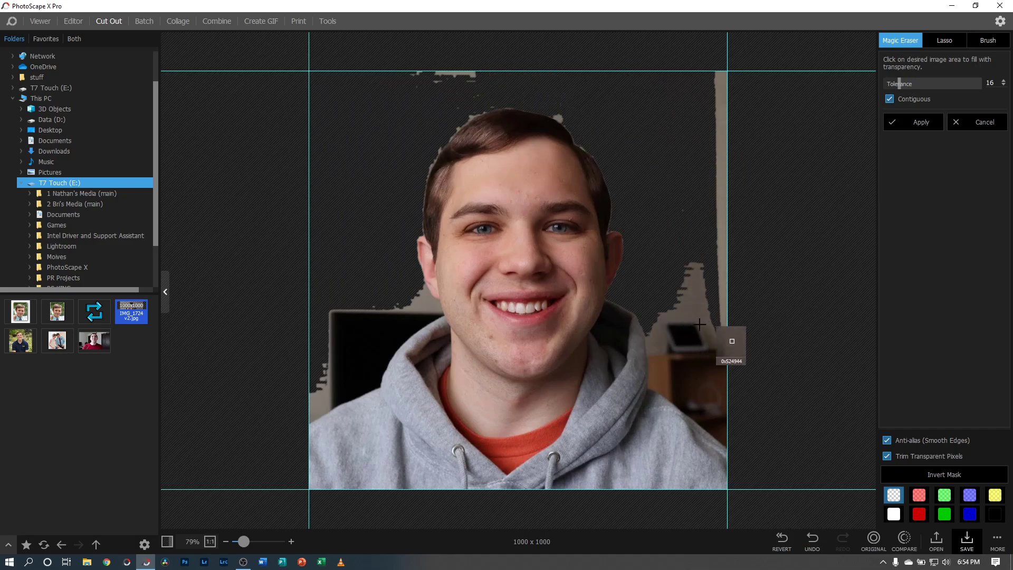
Step: Erase the black monitor and bezel, the right shelf and screen, and the edge remnants
click(360, 332)
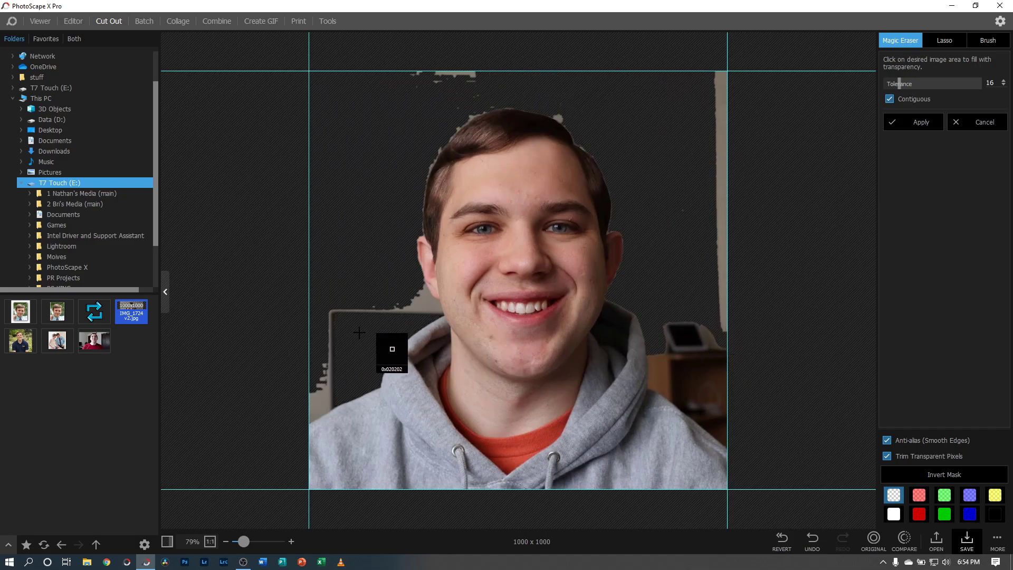
click(323, 404)
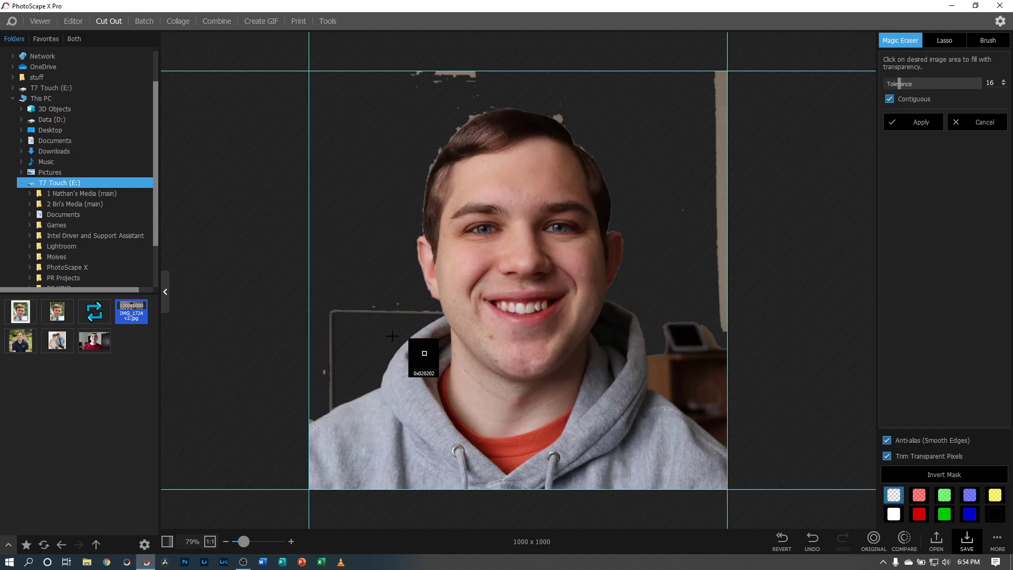
click(364, 313)
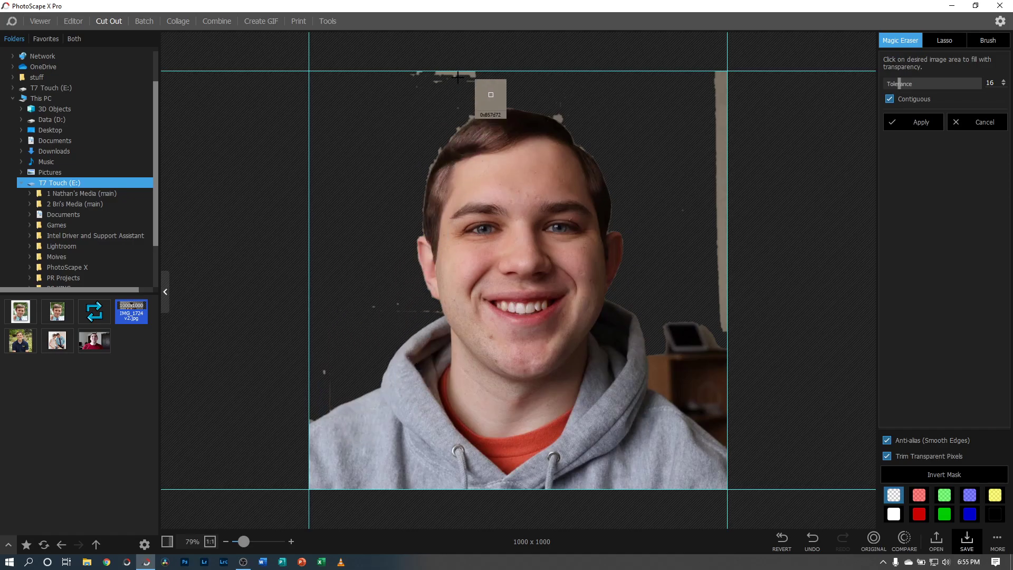
click(720, 100)
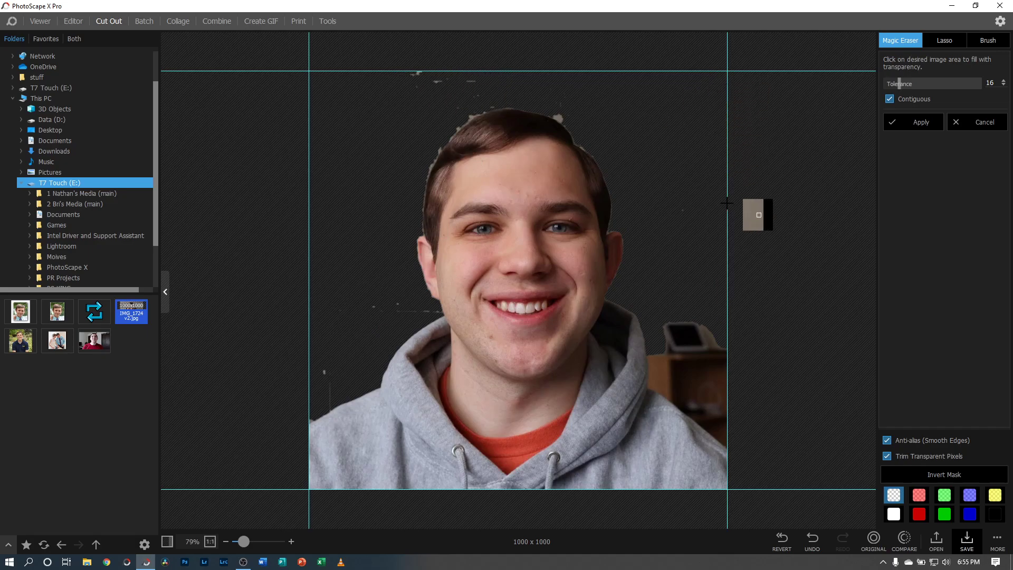
click(672, 363)
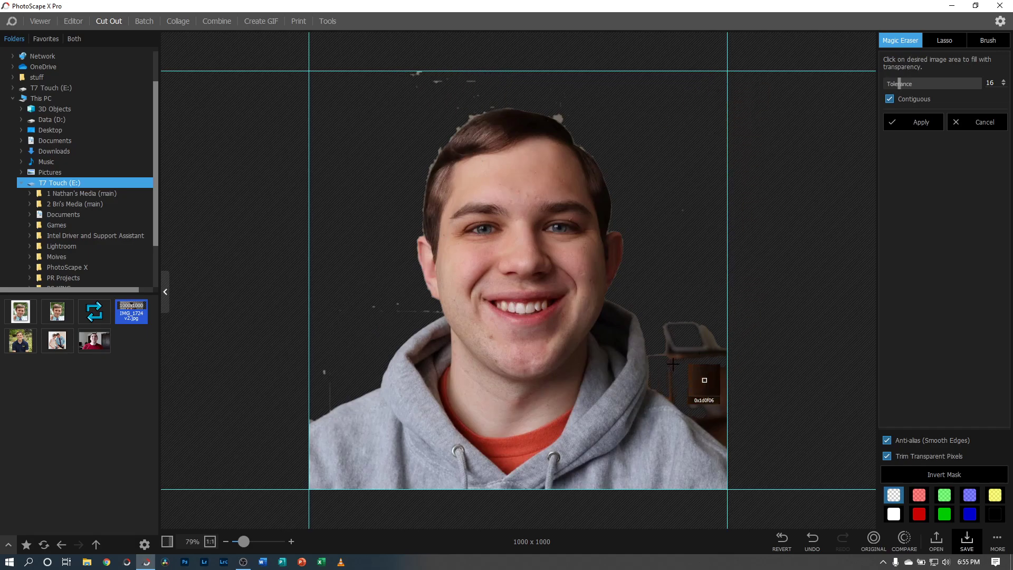
click(693, 392)
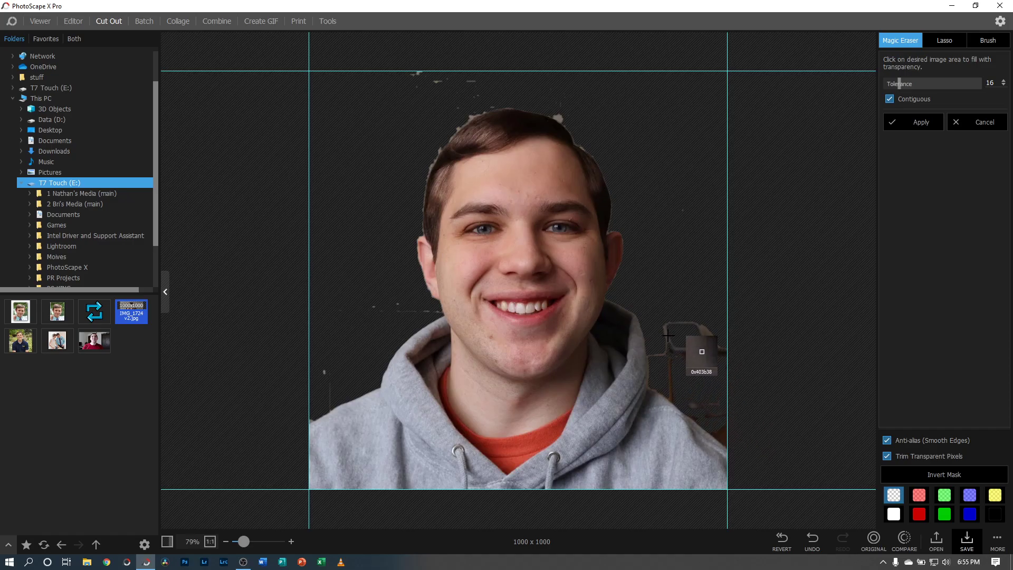
click(668, 336)
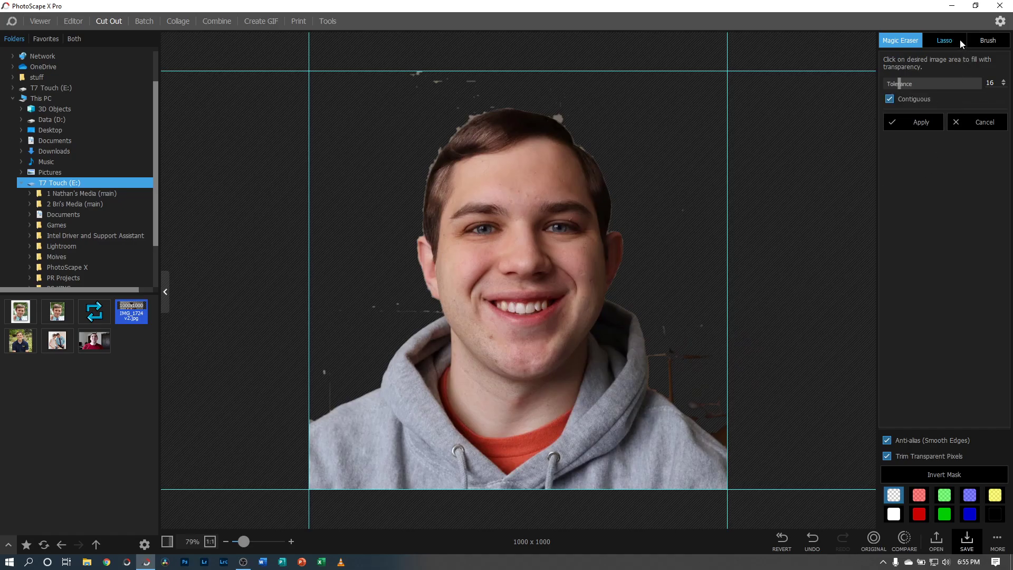
Step: Use the eraser brush to remove stray specks above the head and a stray line at lower left
click(987, 40)
click(900, 65)
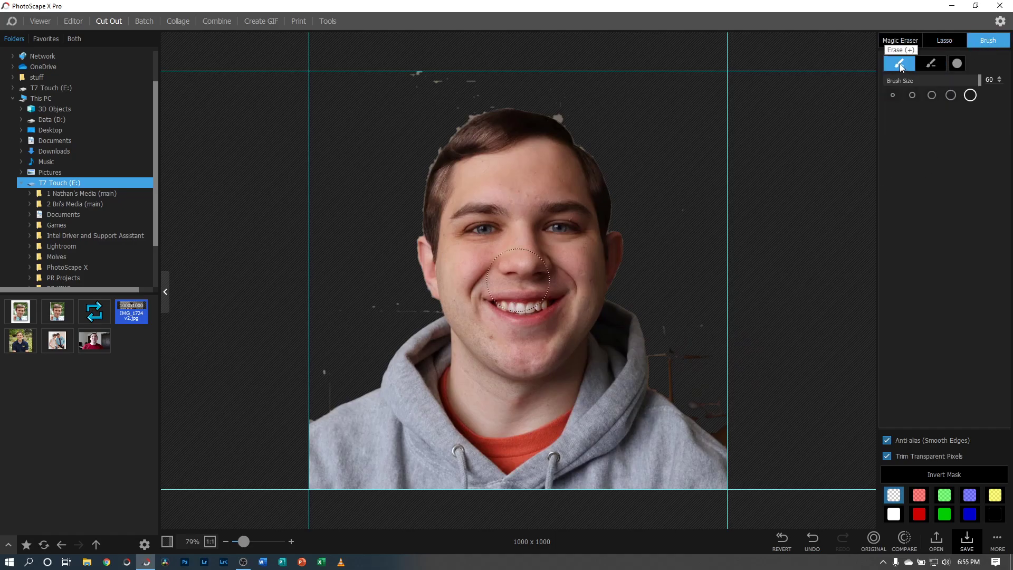
click(416, 79)
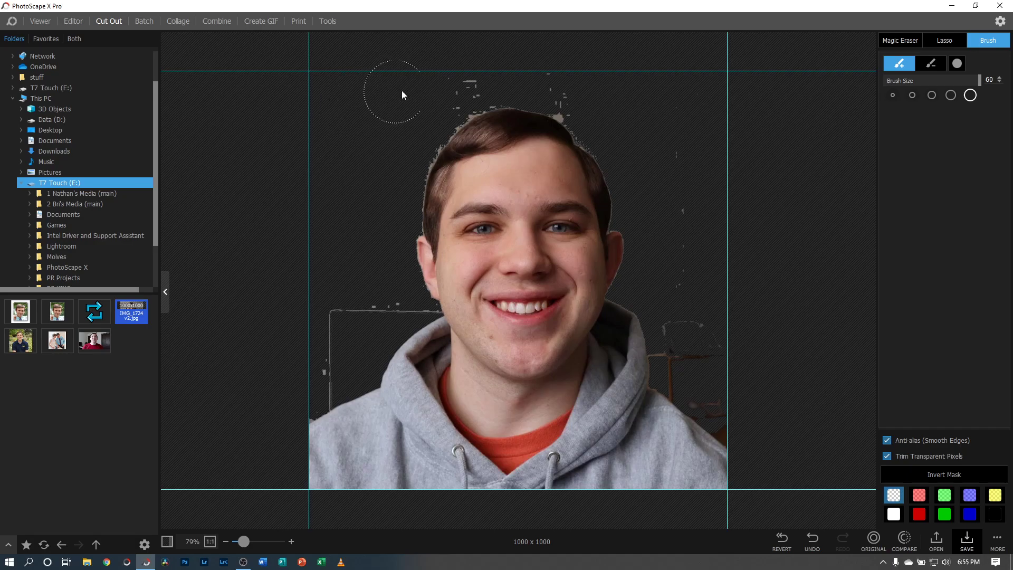
mouse_move(402, 95)
mouse_down()
mouse_move(507, 75)
mouse_move(671, 99)
mouse_move(689, 242)
mouse_up()
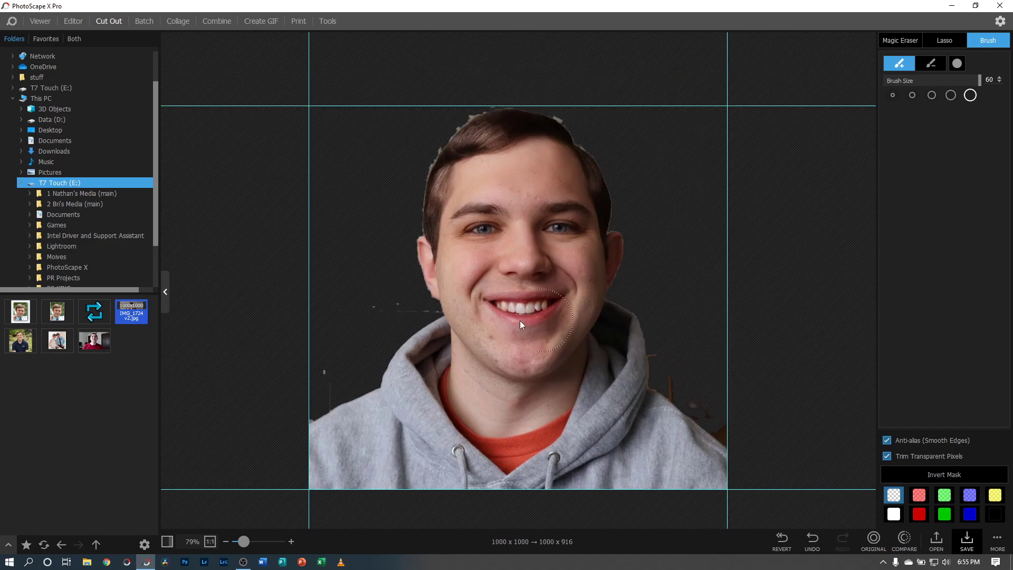
drag(335, 364, 300, 389)
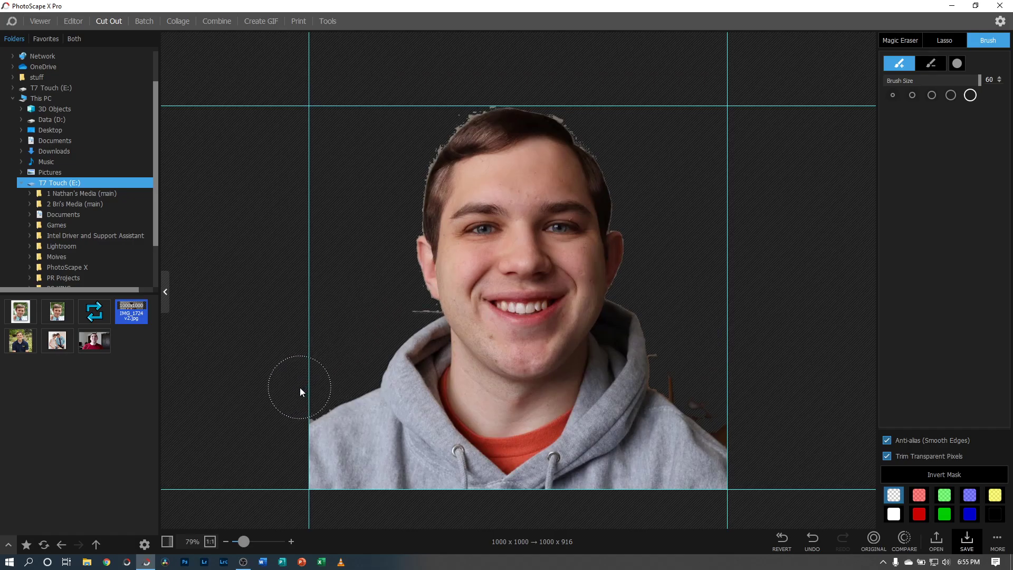
Step: Zoom in on the face and clean the jaw, ear and hoodie edge with a size-34 brush
drag(242, 542, 263, 541)
drag(831, 492, 820, 497)
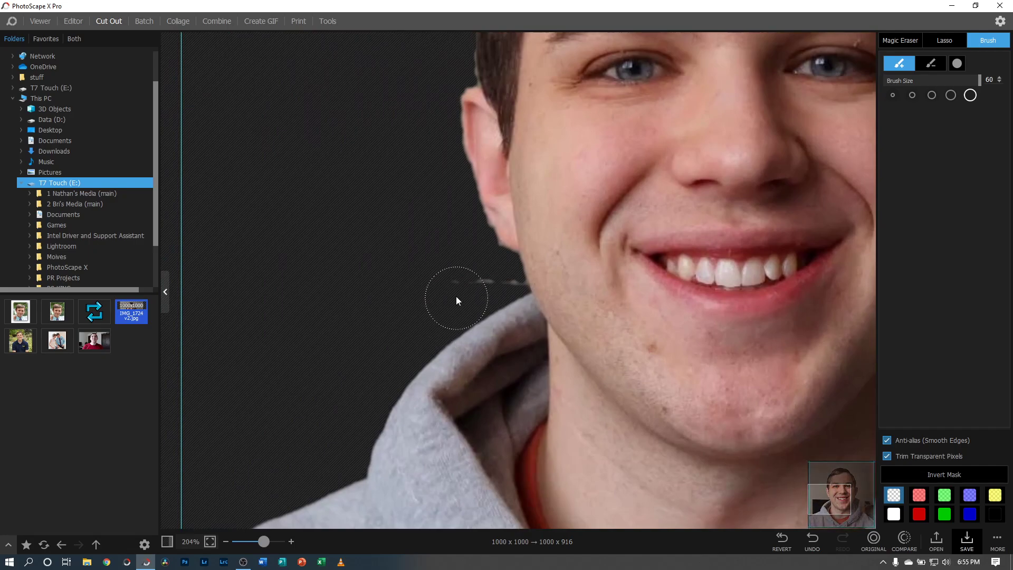
click(485, 271)
drag(935, 80, 938, 80)
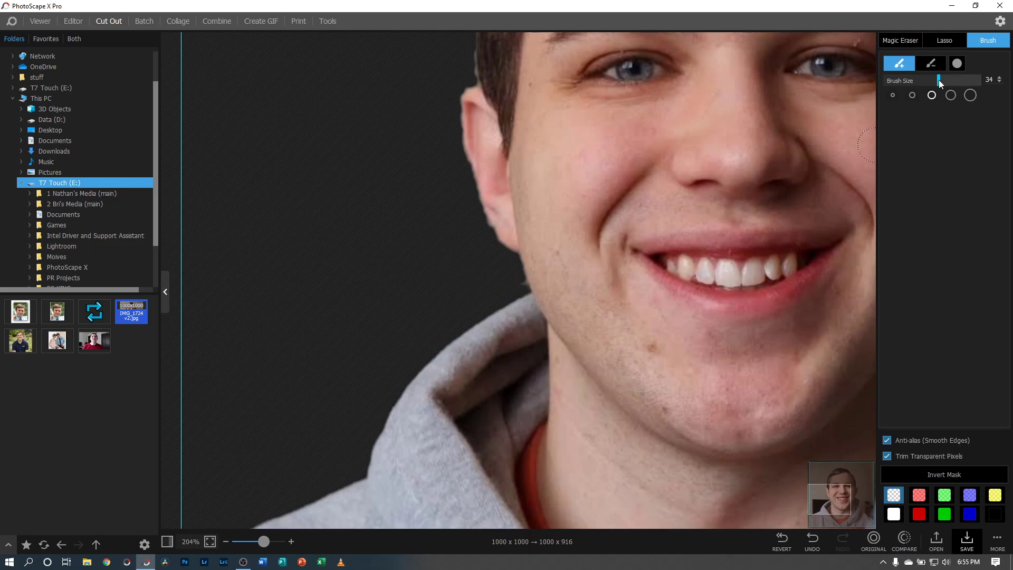
click(511, 283)
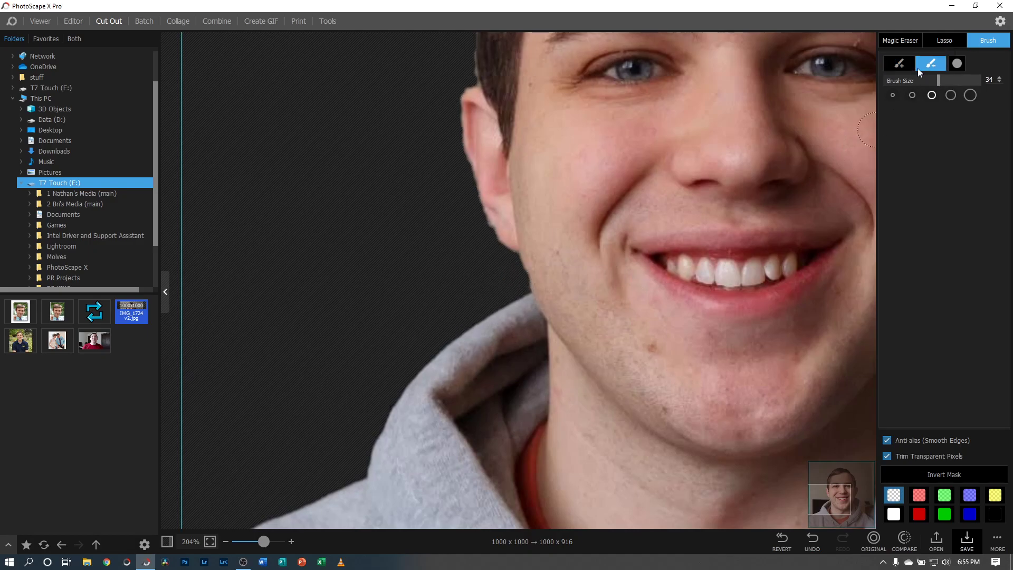
click(542, 268)
click(548, 282)
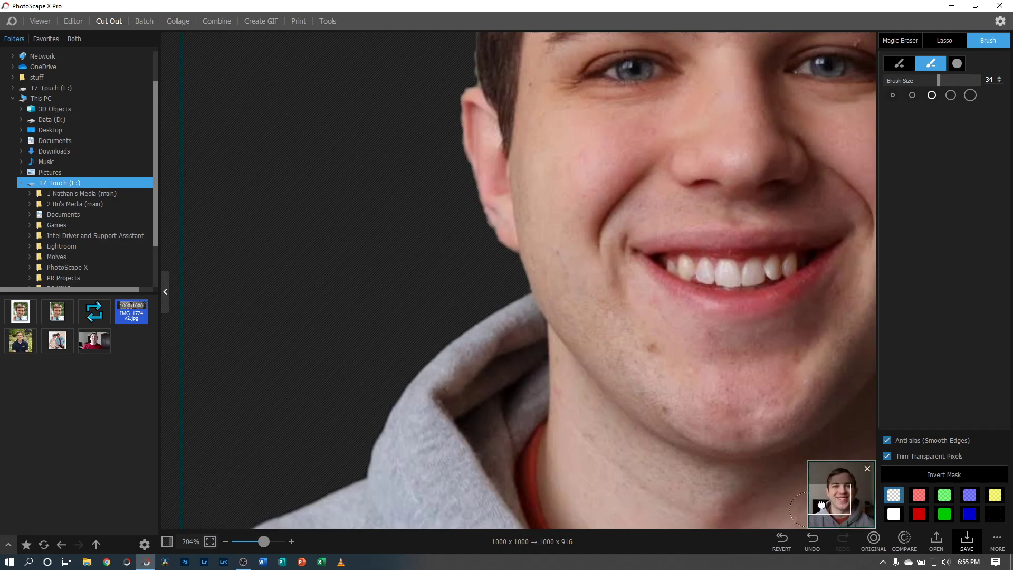
drag(827, 499, 834, 479)
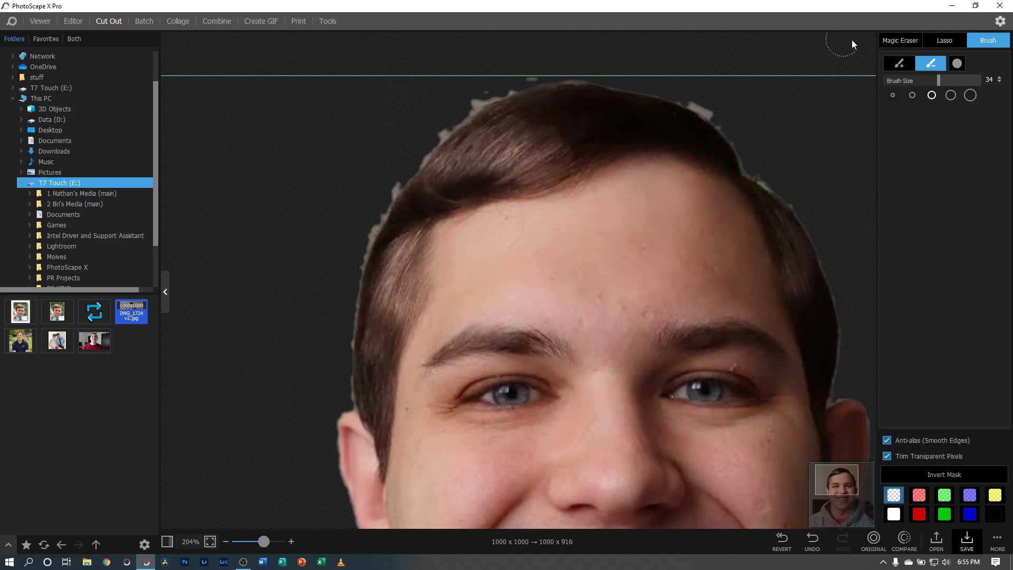
Step: Erase the grey fringe along the hairline with a size-60 erase brush
click(899, 64)
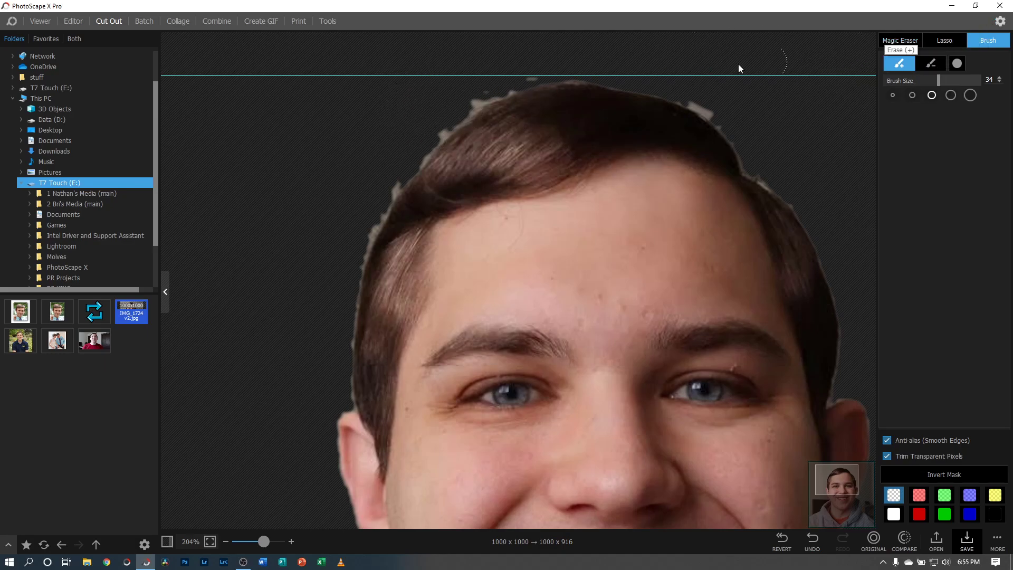
drag(739, 68, 420, 126)
click(970, 94)
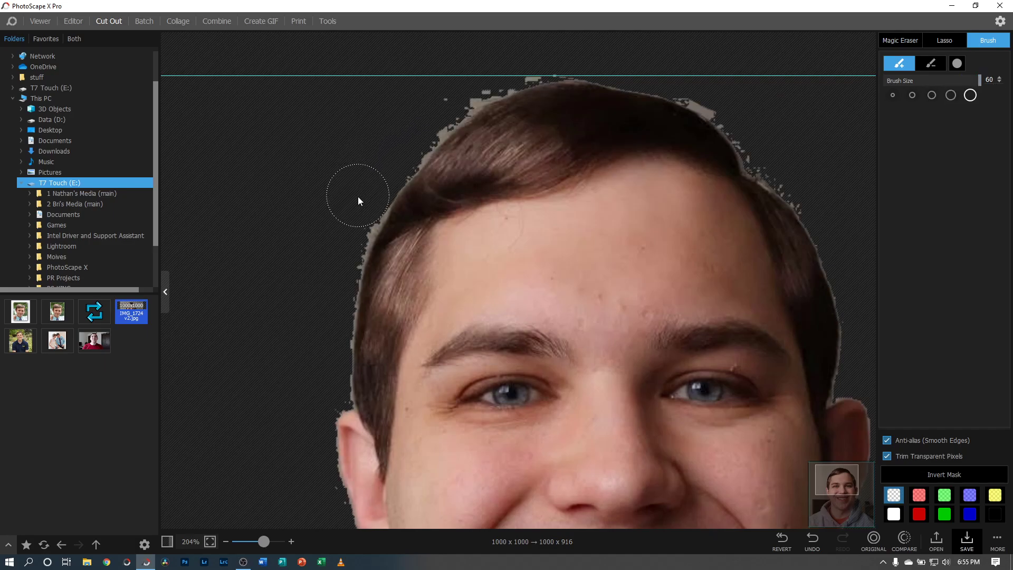
mouse_move(332, 251)
mouse_down()
mouse_move(275, 287)
mouse_move(294, 364)
mouse_up()
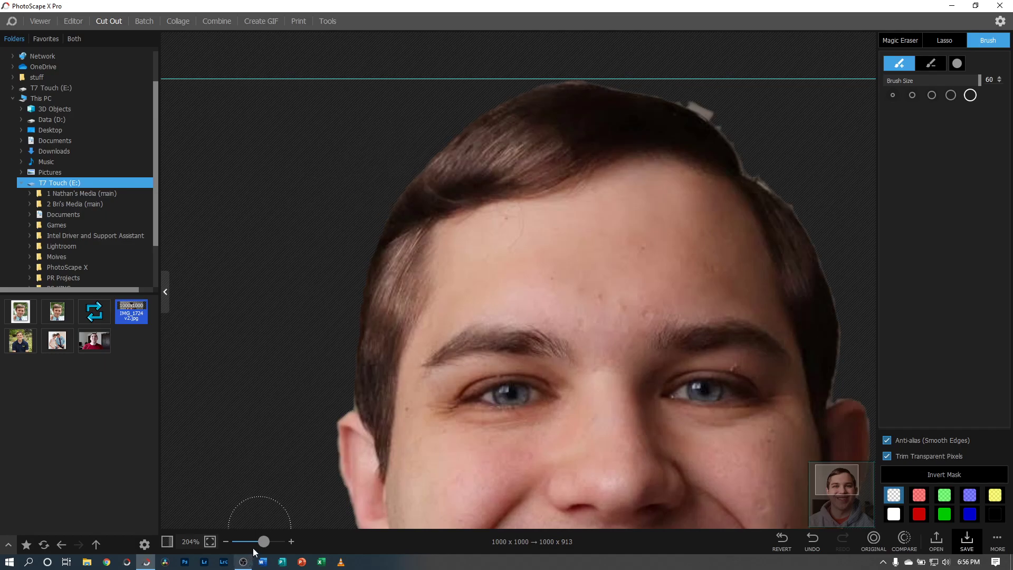
drag(848, 488, 857, 488)
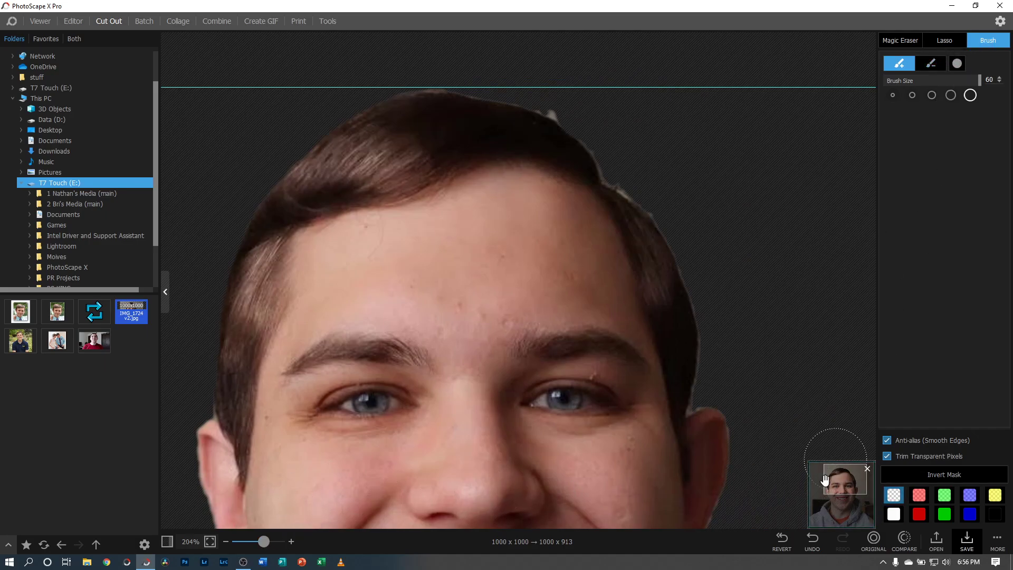
Step: Undo the last two erase strokes, redo them, and bring the chin and hoodie into view
click(812, 539)
key(ctrl+z)
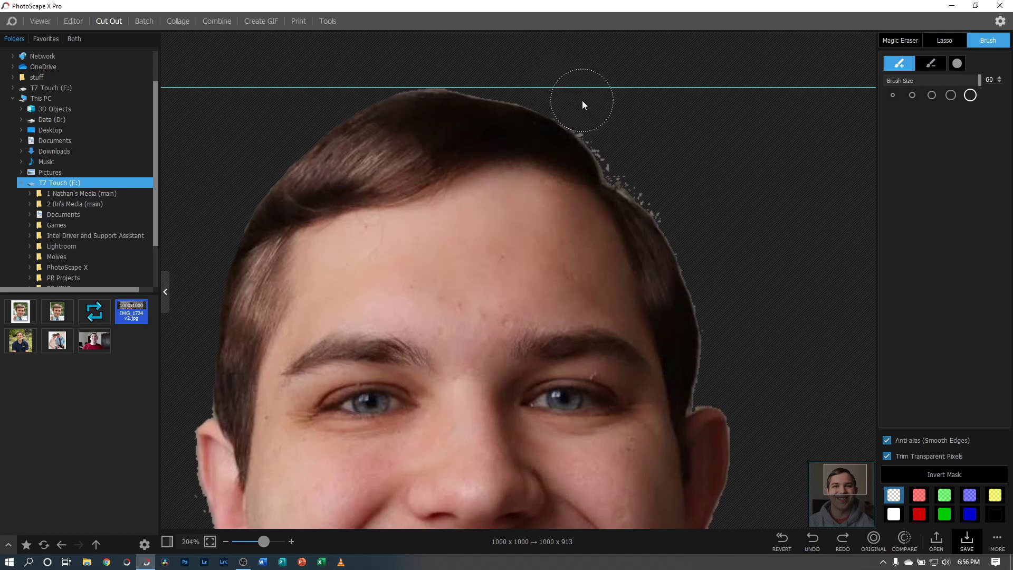
key(ctrl+y)
key(ctrl+y)
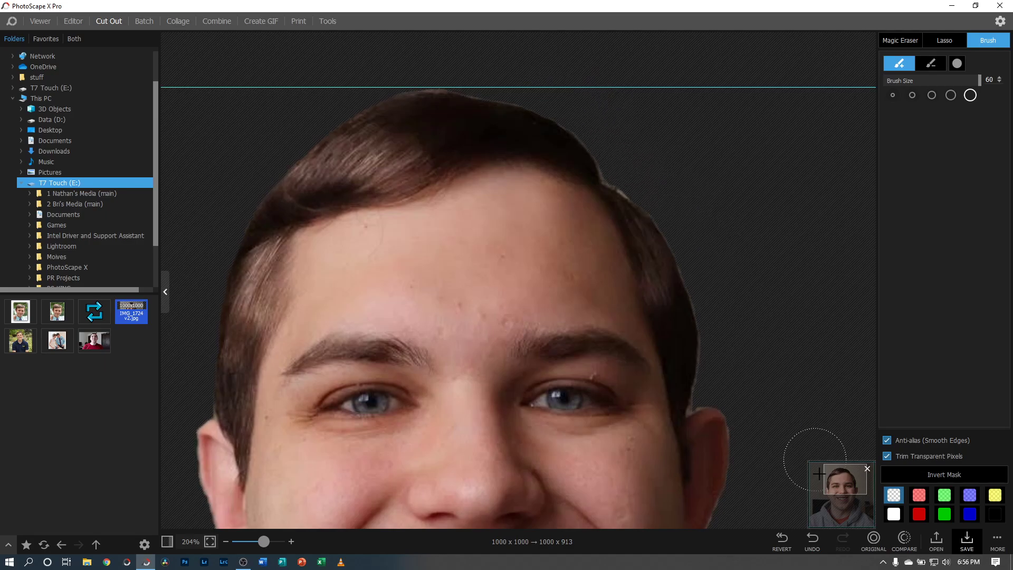
click(852, 506)
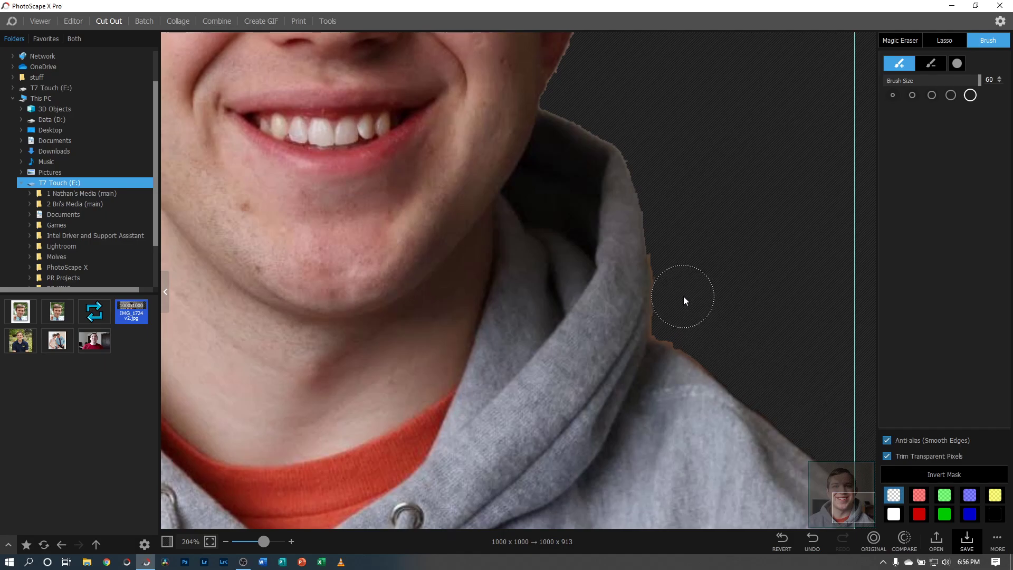
Step: Trim the jagged hood edge with the brush, then pick the dark background with Magic Eraser and zoom out to 86%
drag(679, 255, 694, 306)
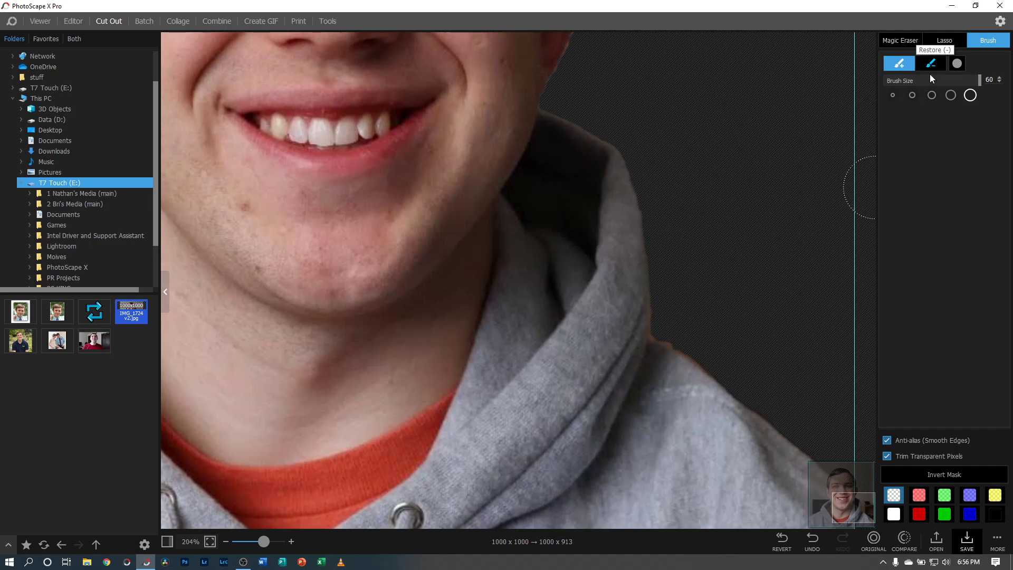
drag(854, 510, 825, 512)
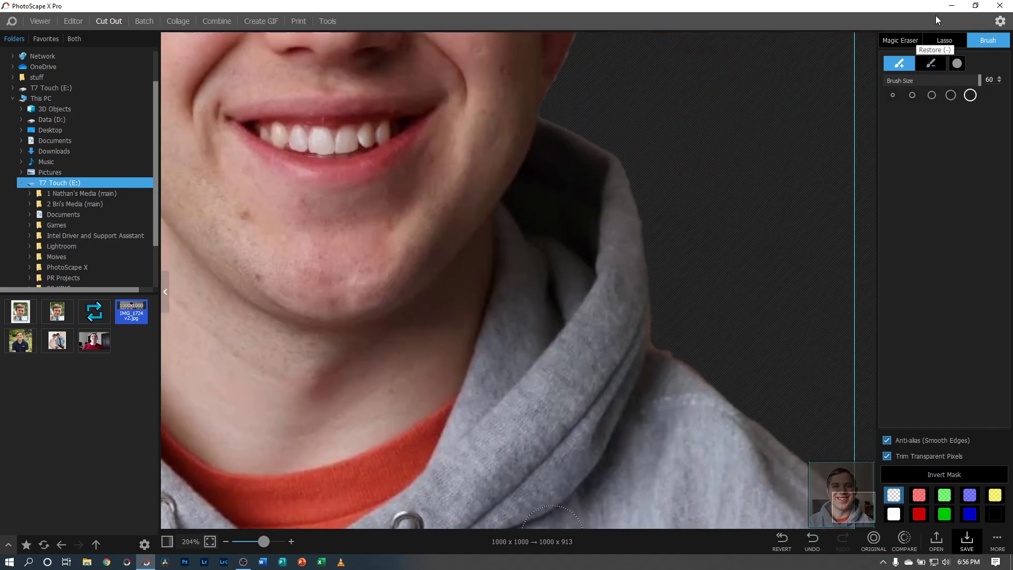
click(897, 40)
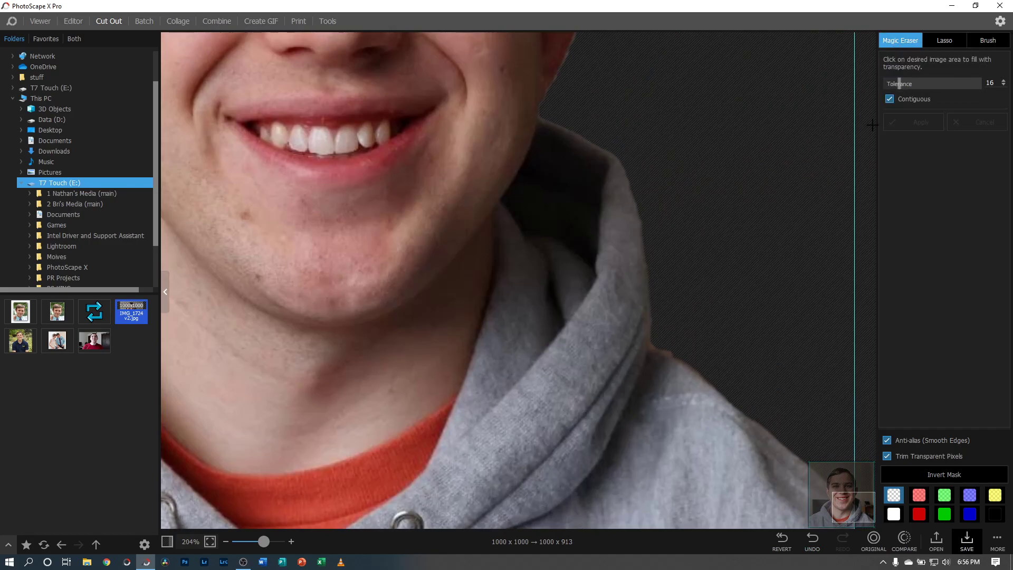
click(652, 346)
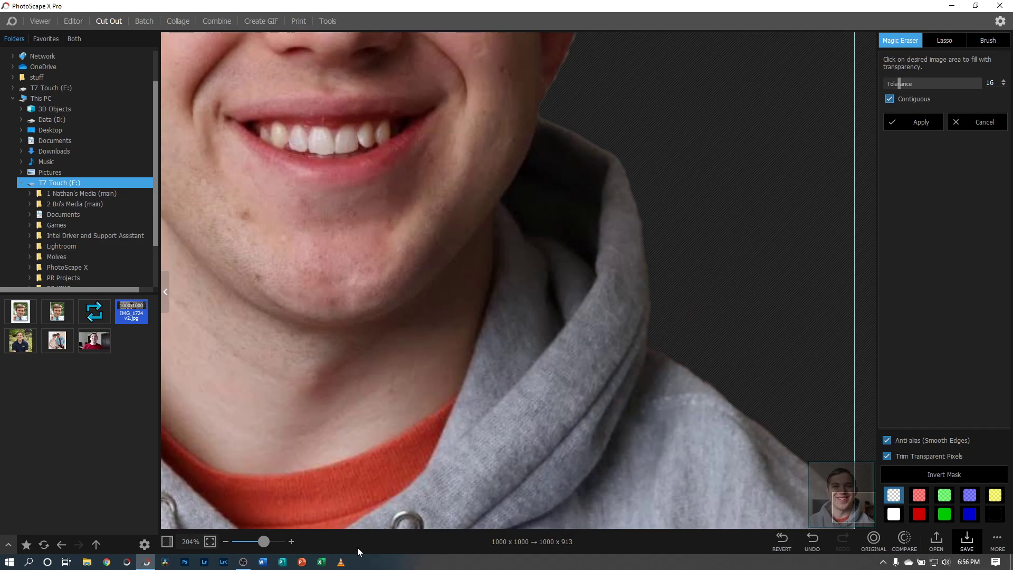
drag(263, 541, 246, 543)
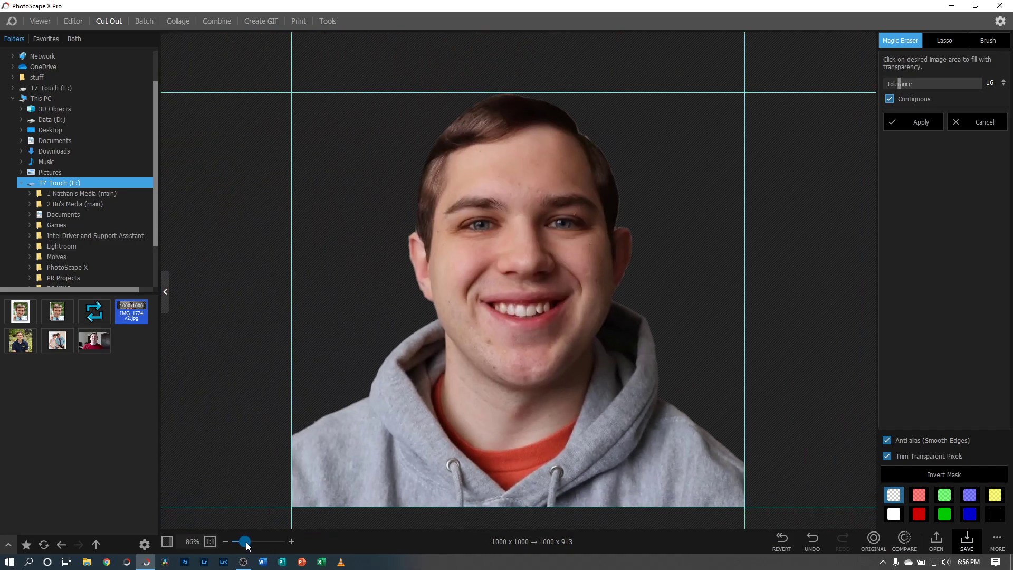
Step: Touch up the hoodie collar with the brush at 300% zoom, then zoom back out to about 96%
click(988, 41)
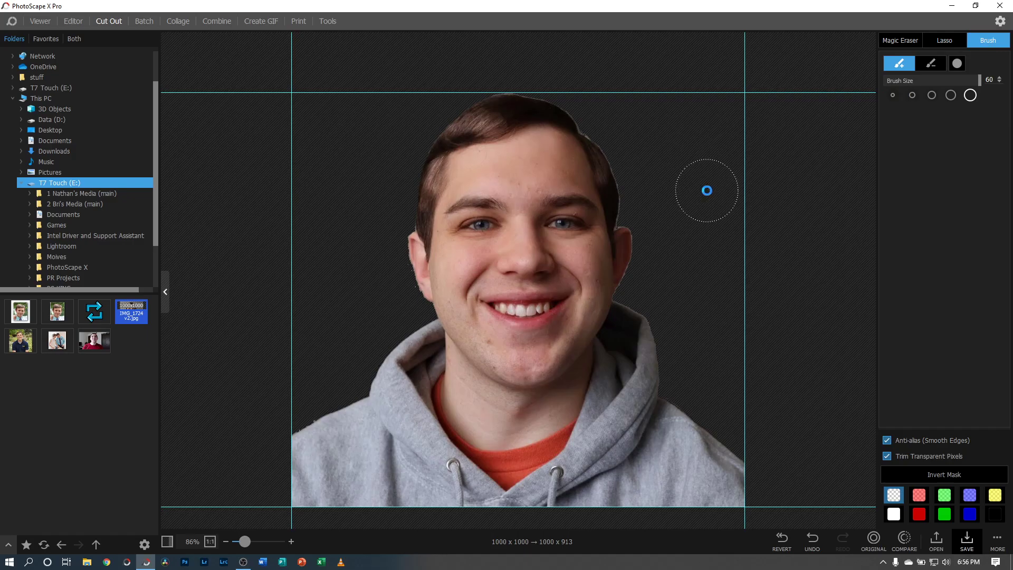
drag(244, 541, 279, 541)
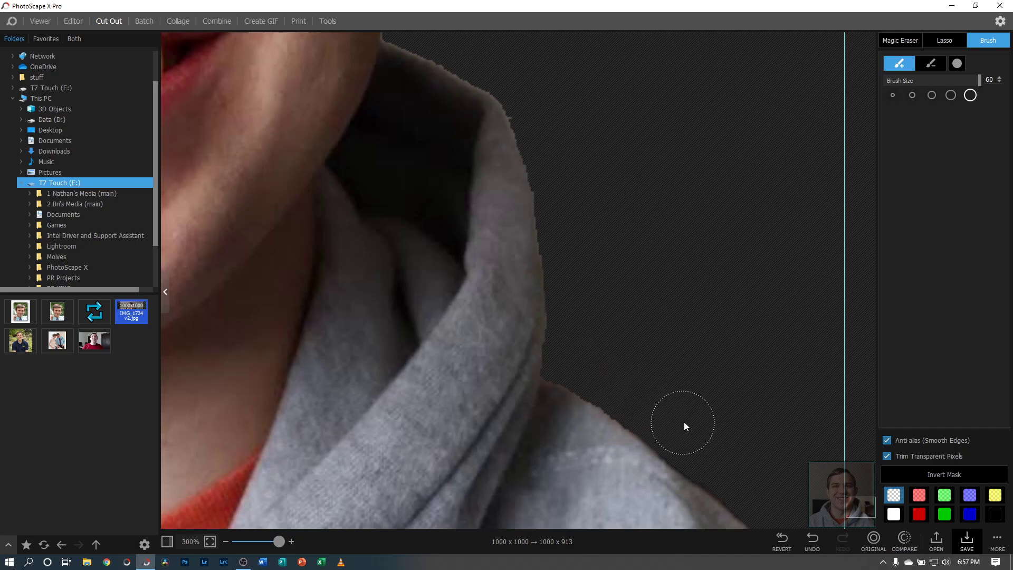
drag(278, 542, 250, 547)
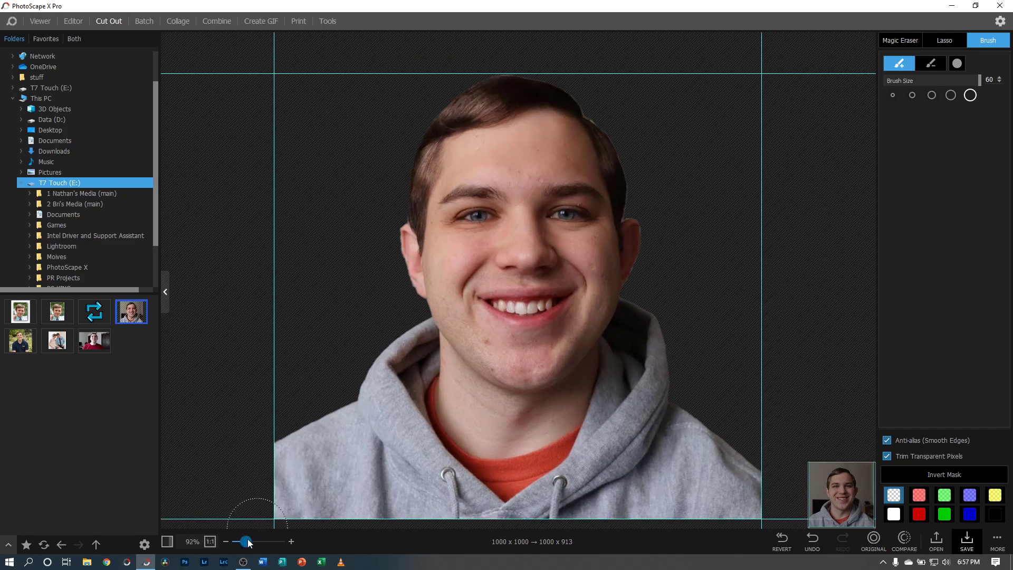
mouse_move(246, 541)
mouse_down()
mouse_move(261, 540)
mouse_move(247, 541)
mouse_up()
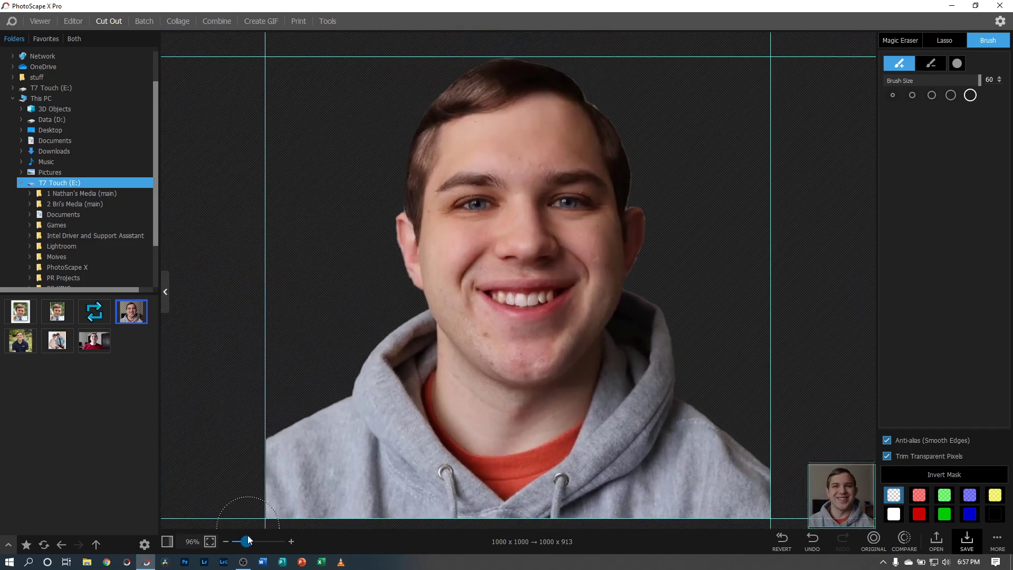
Step: Save the cut-out as the PNG 'IMG_1724 v2-cutout done' on the Desktop
click(967, 539)
click(179, 243)
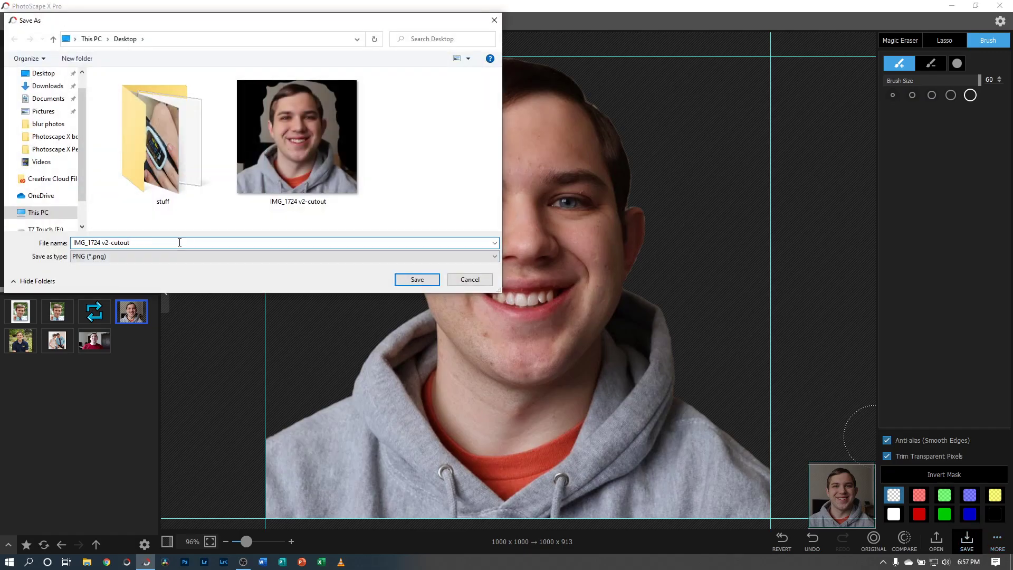
text(done)
key(Return)
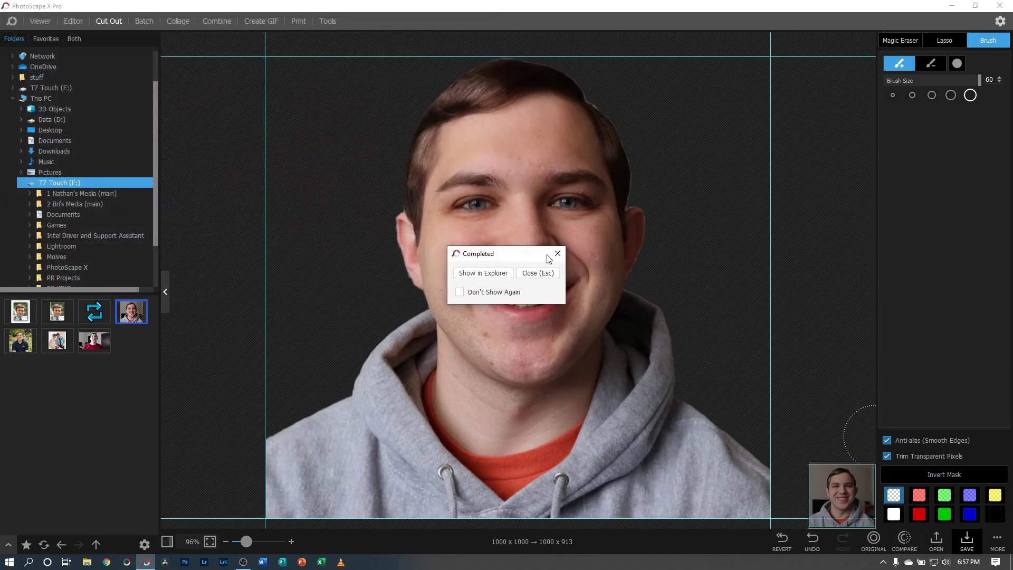
click(545, 274)
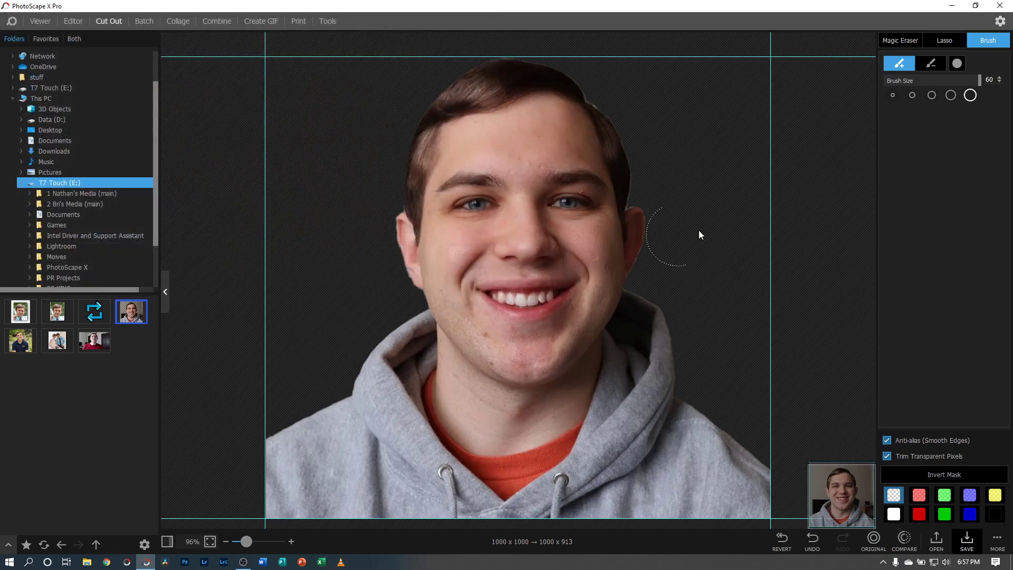
Step: Preview the saved cut-out PNG in Photos, then return to PhotoScape X Pro
click(951, 5)
click(945, 8)
double_click(24, 174)
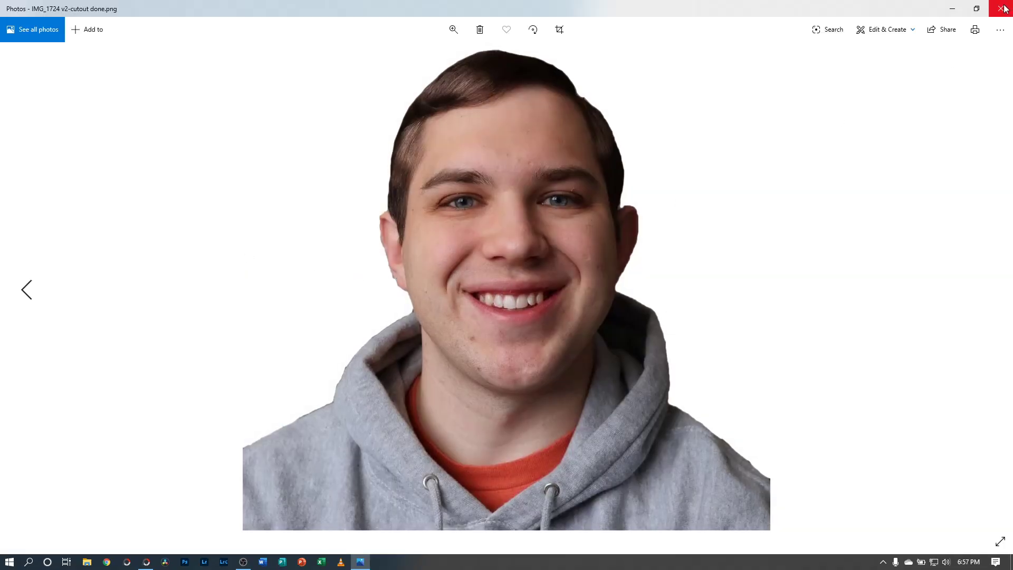
click(1000, 8)
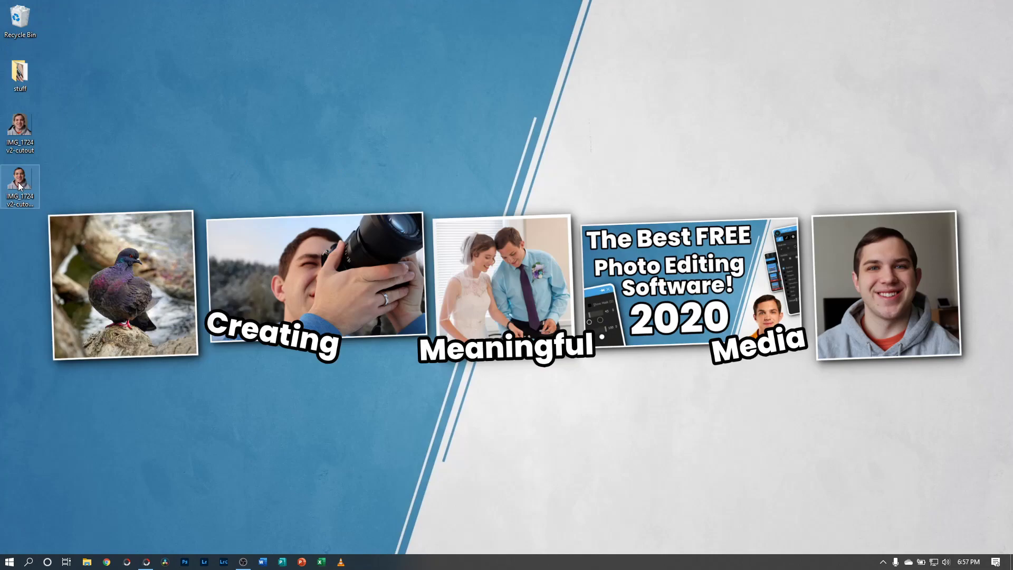
click(147, 561)
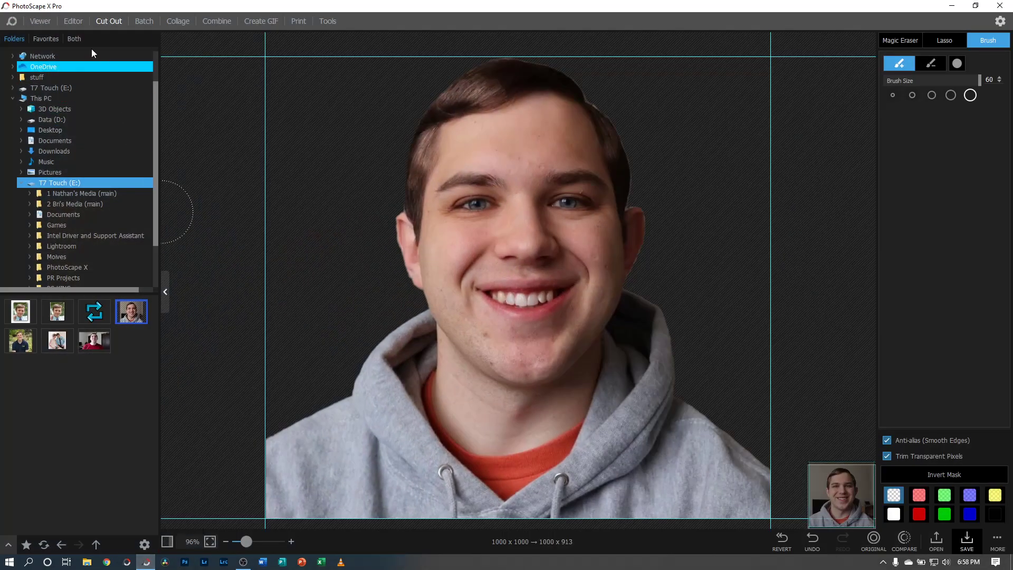
Step: Return to the garden portrait in the Editor and browse the Desktop, stuff folder and T7 Touch (E:) drive
click(74, 21)
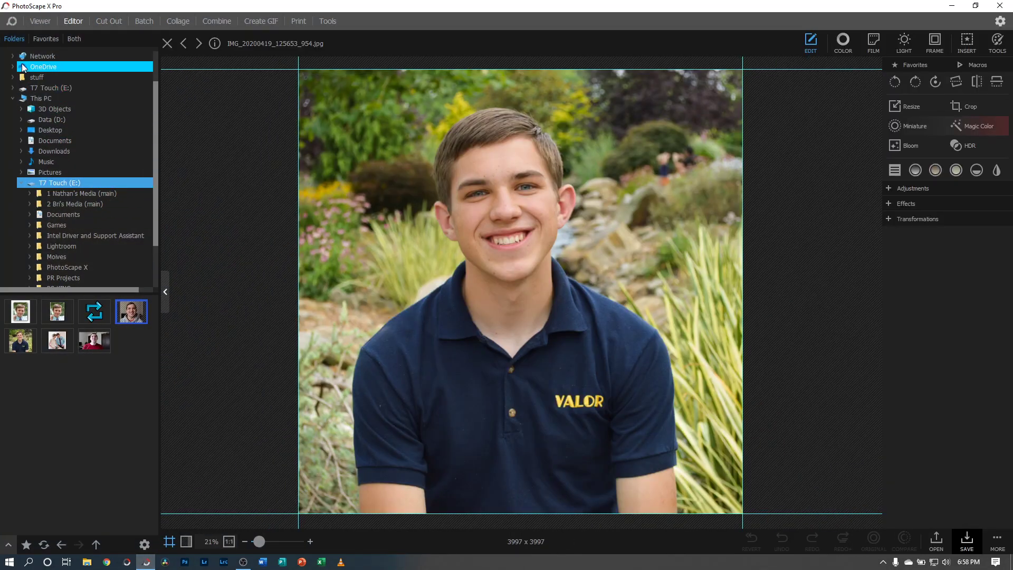
click(46, 132)
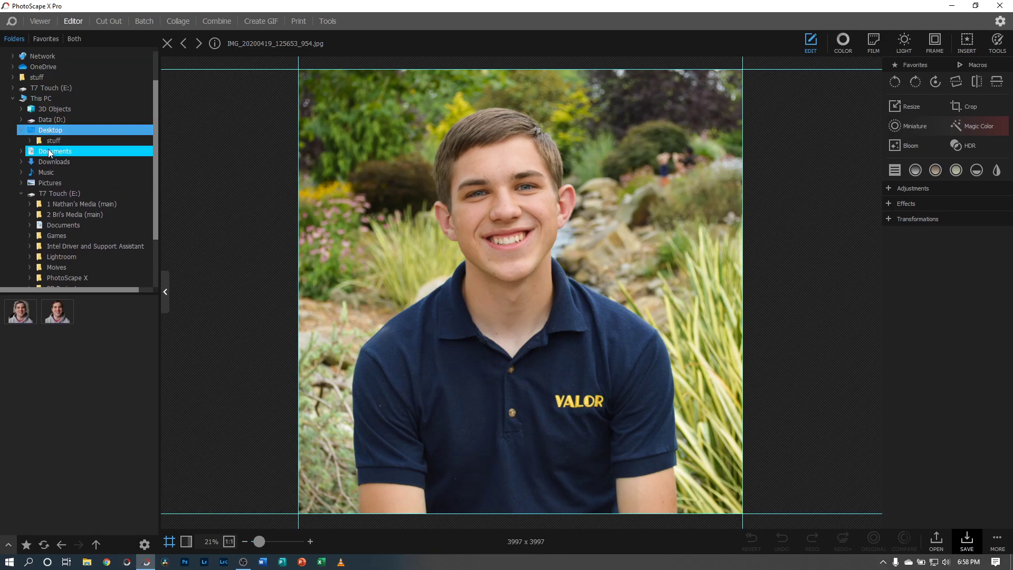
click(53, 141)
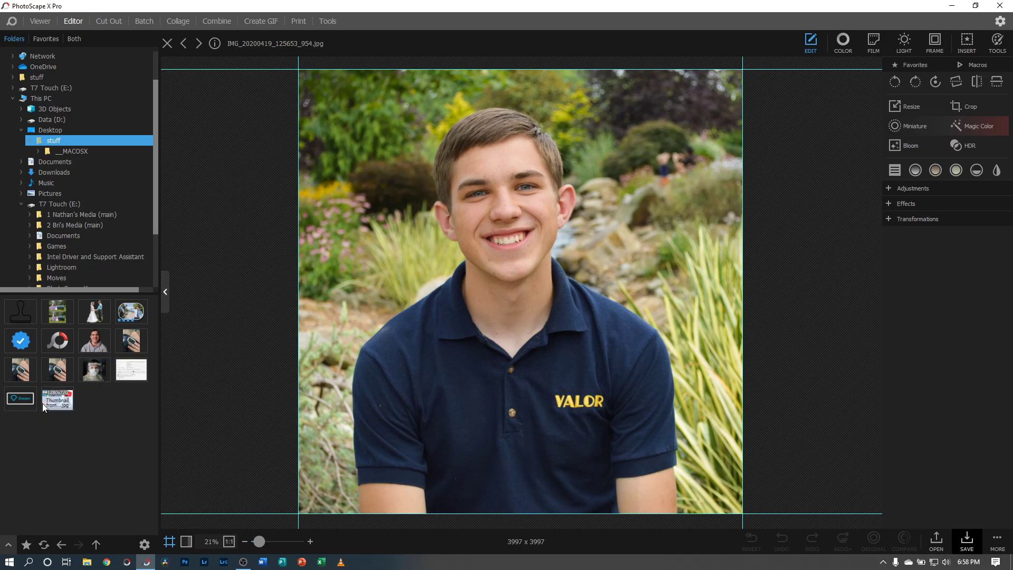
click(60, 206)
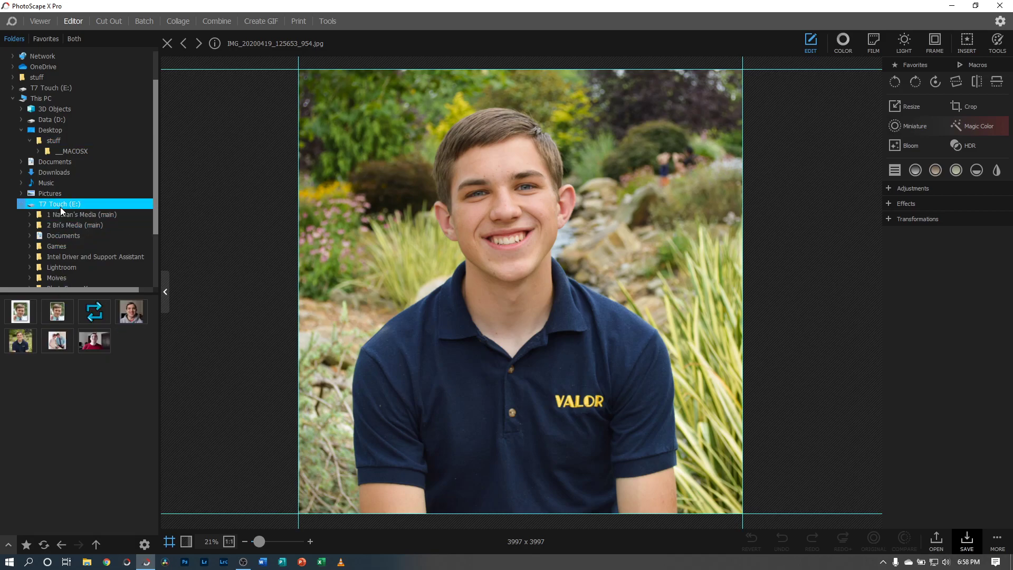
click(56, 215)
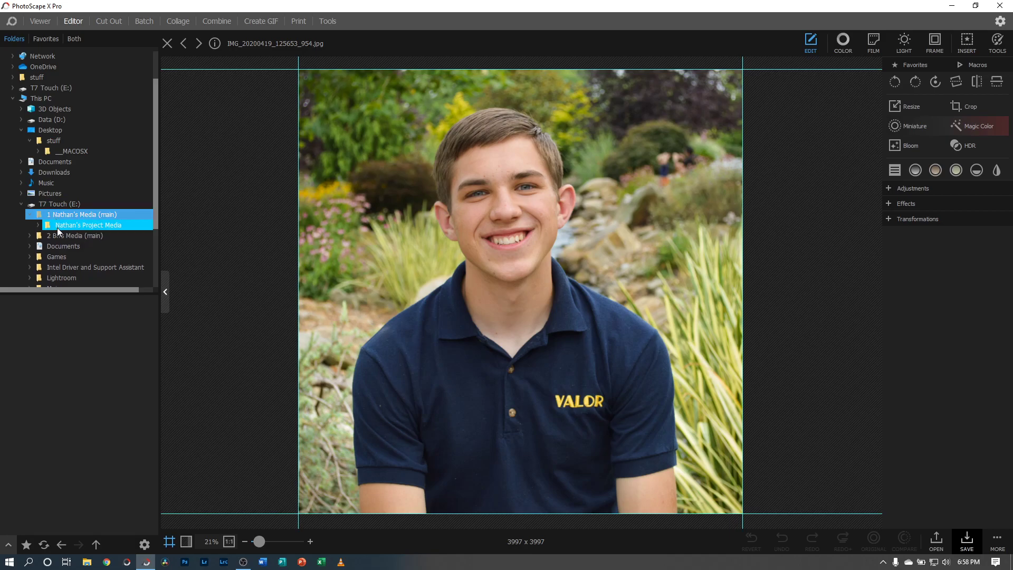
click(62, 236)
click(71, 256)
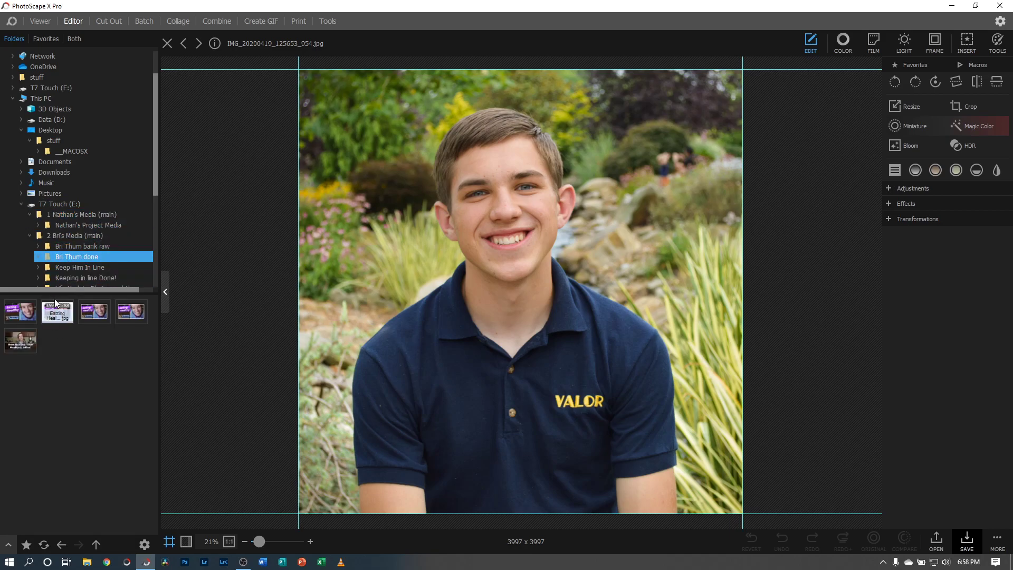
Step: Browse through the Keep Him In Line, Life Updates and Bri Thum done folders to list the Mosaic folder's photos
click(71, 269)
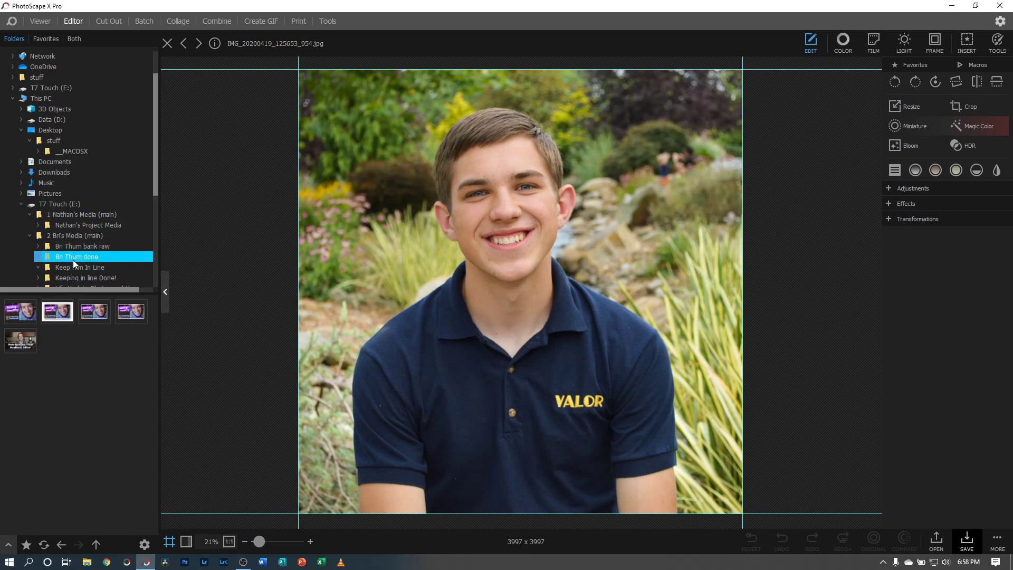
scroll(70, 270, down, 1)
click(72, 248)
click(73, 260)
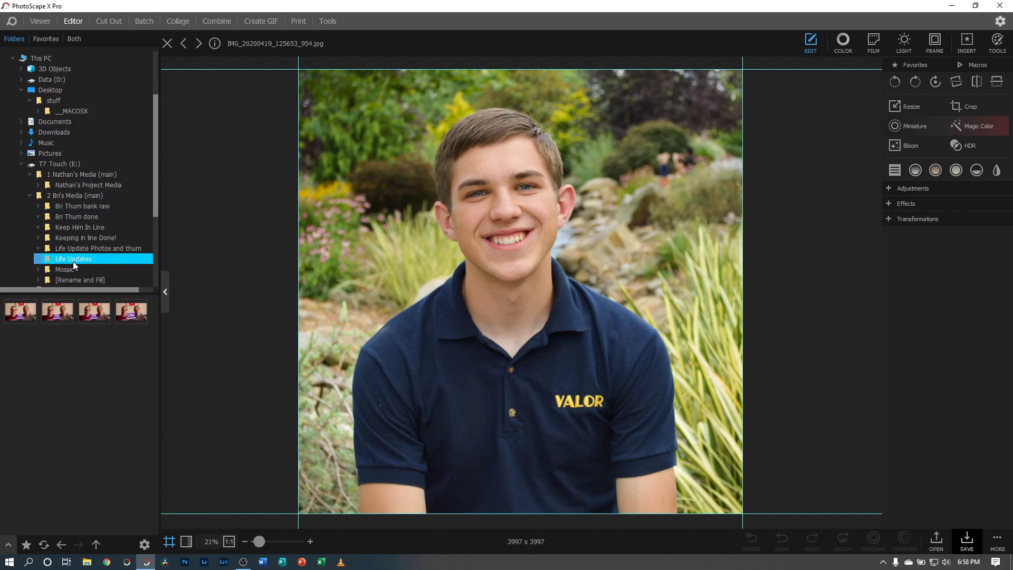
click(82, 228)
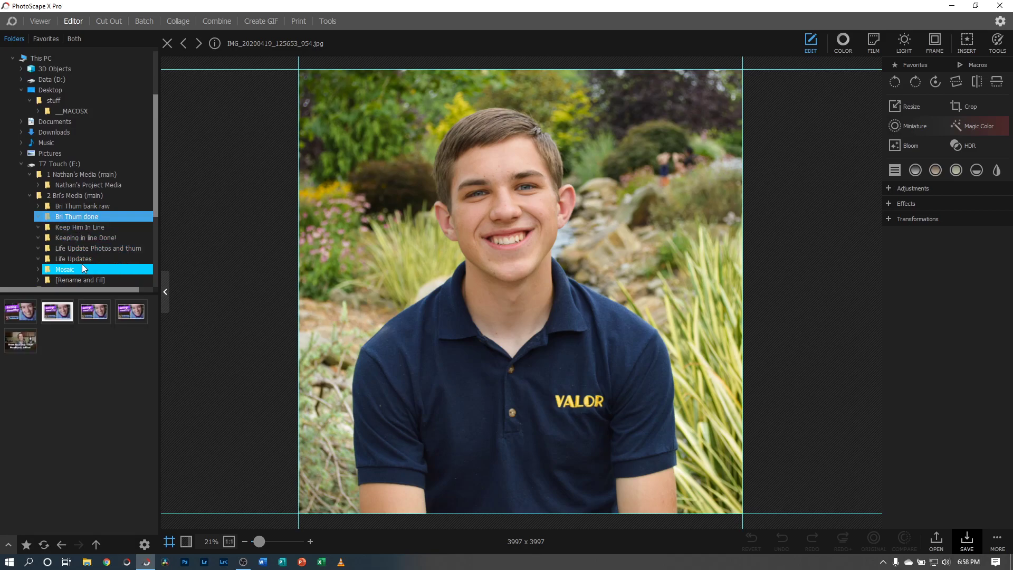
scroll(80, 243, down, 1)
click(81, 221)
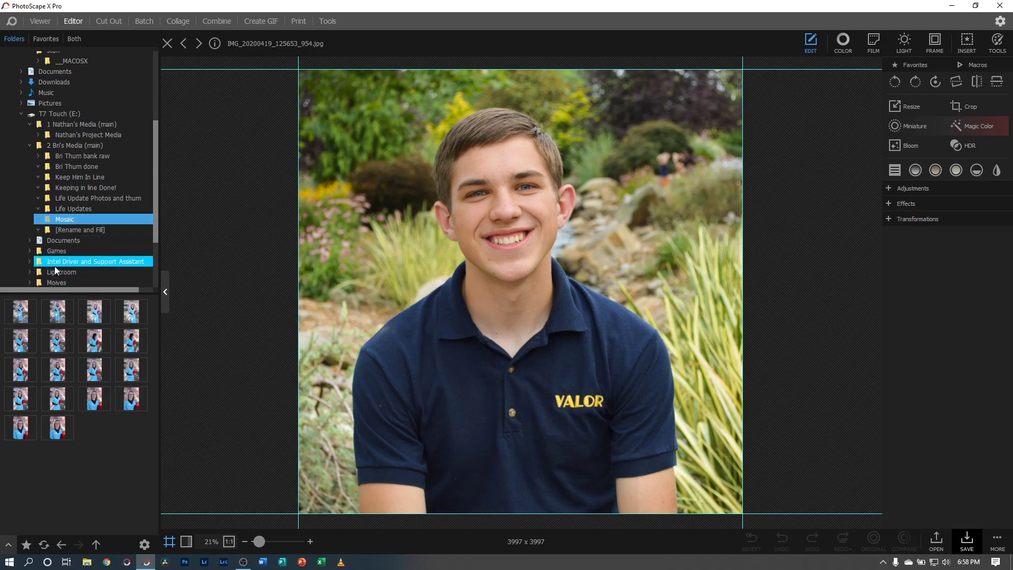
scroll(79, 266, down, 1)
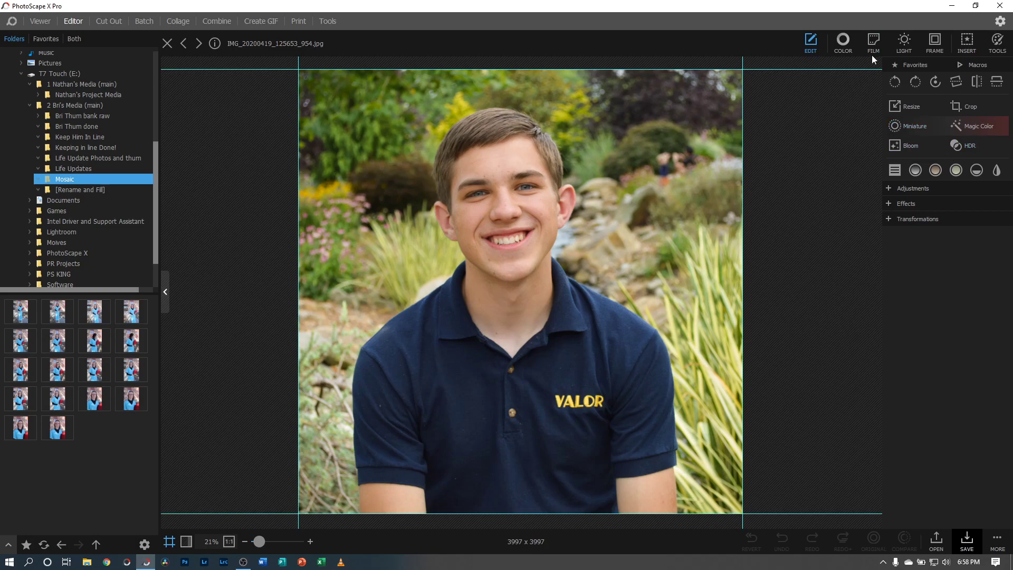
click(960, 40)
click(843, 43)
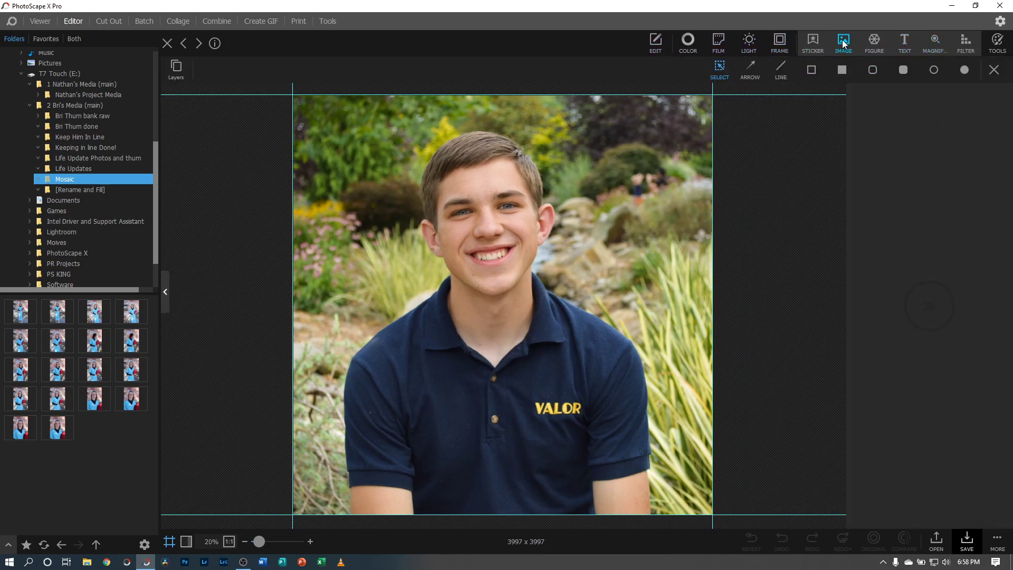
click(290, 154)
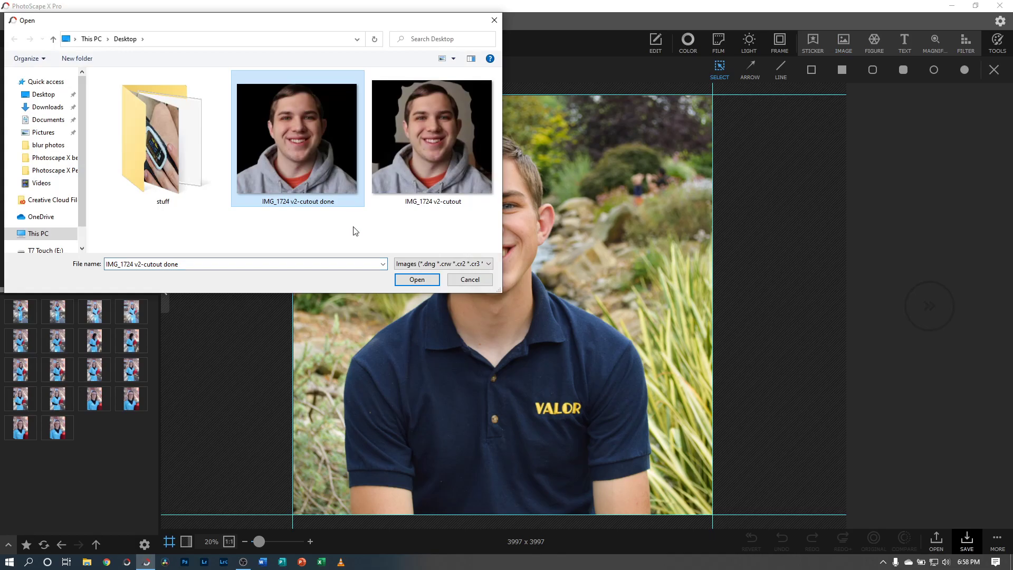
click(402, 282)
drag(453, 271, 306, 180)
drag(409, 262, 779, 499)
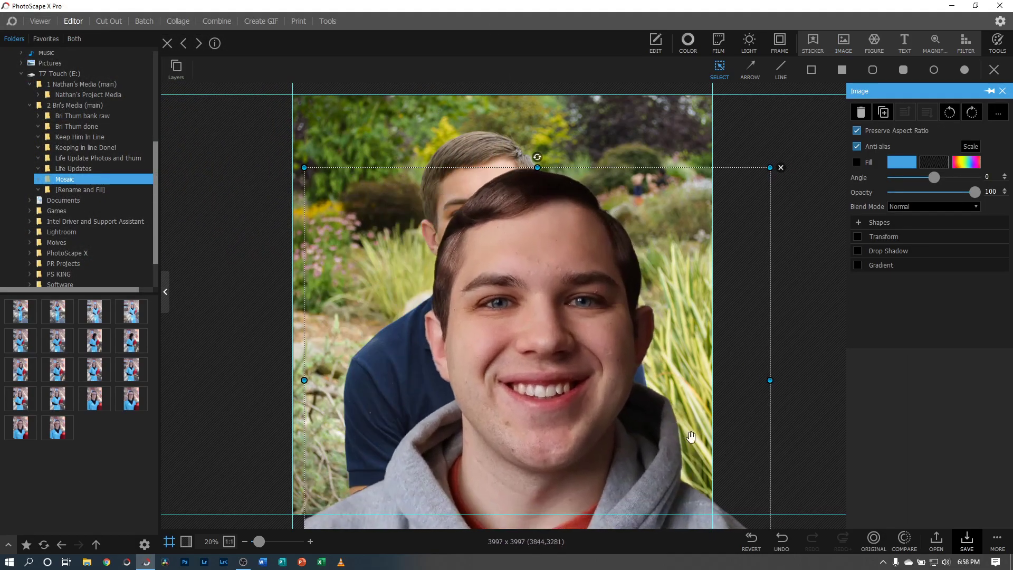
drag(605, 425, 561, 353)
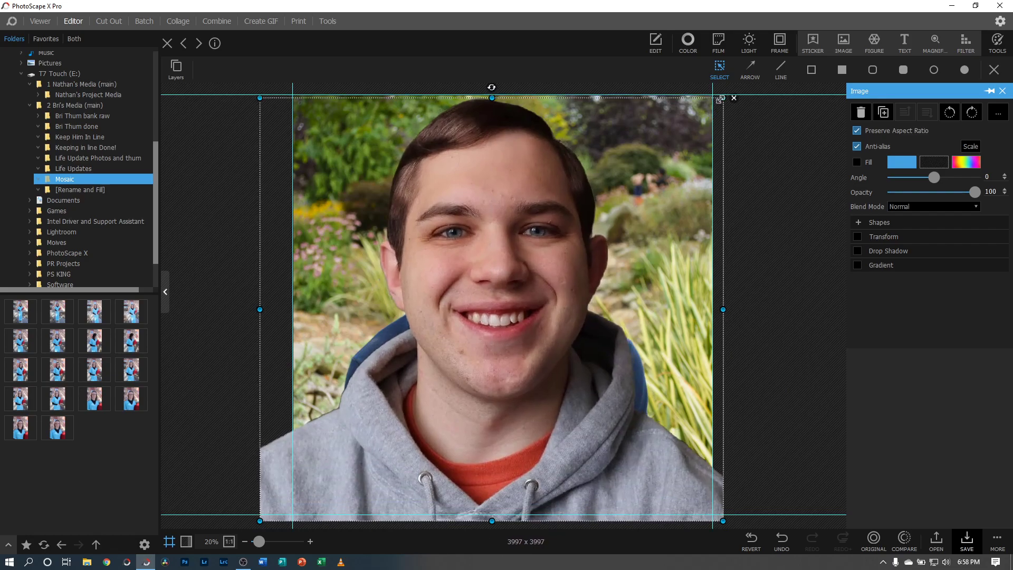
drag(725, 94, 560, 246)
drag(446, 365, 518, 241)
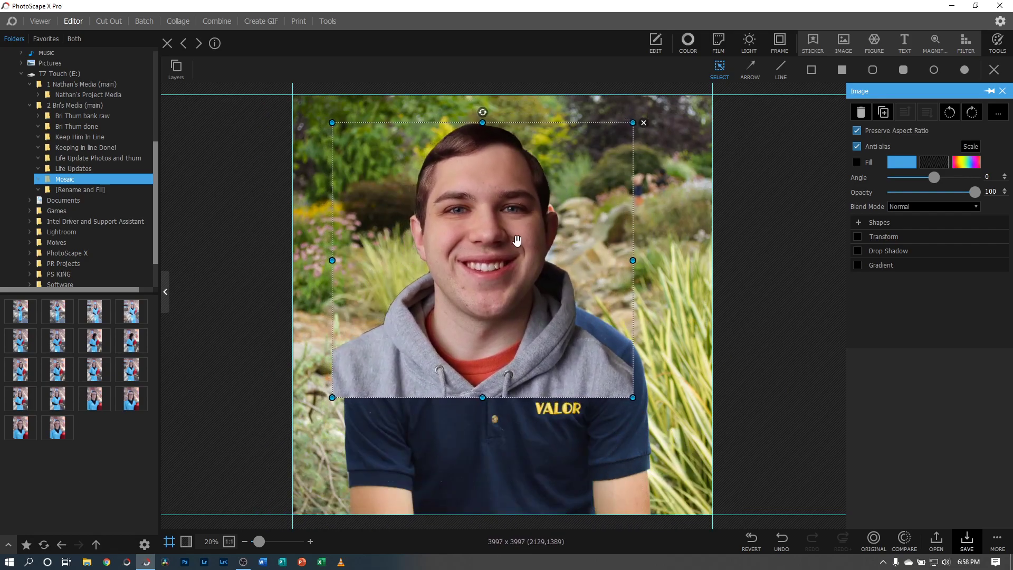
drag(632, 124, 597, 155)
drag(451, 254, 466, 228)
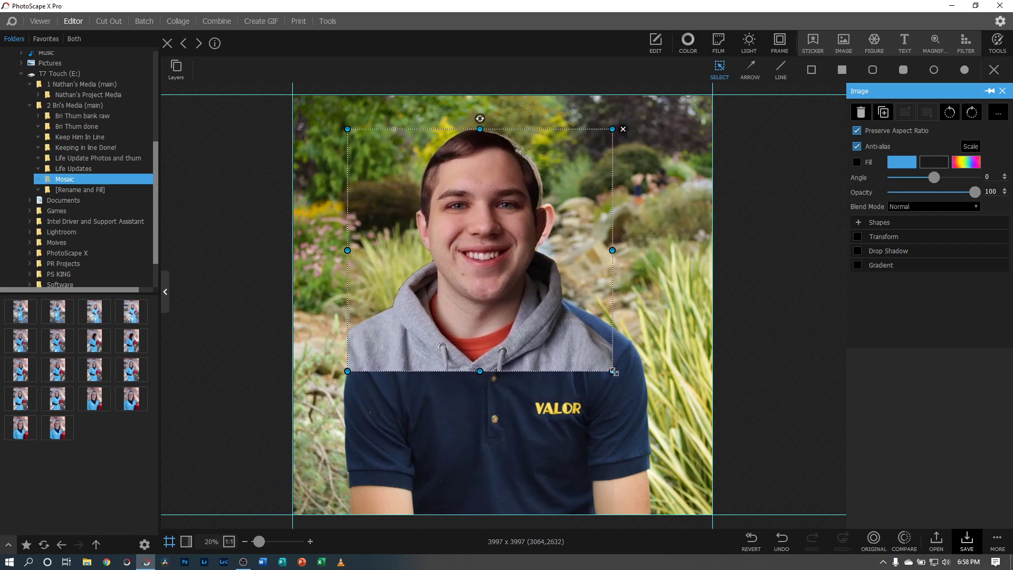
drag(612, 371, 644, 393)
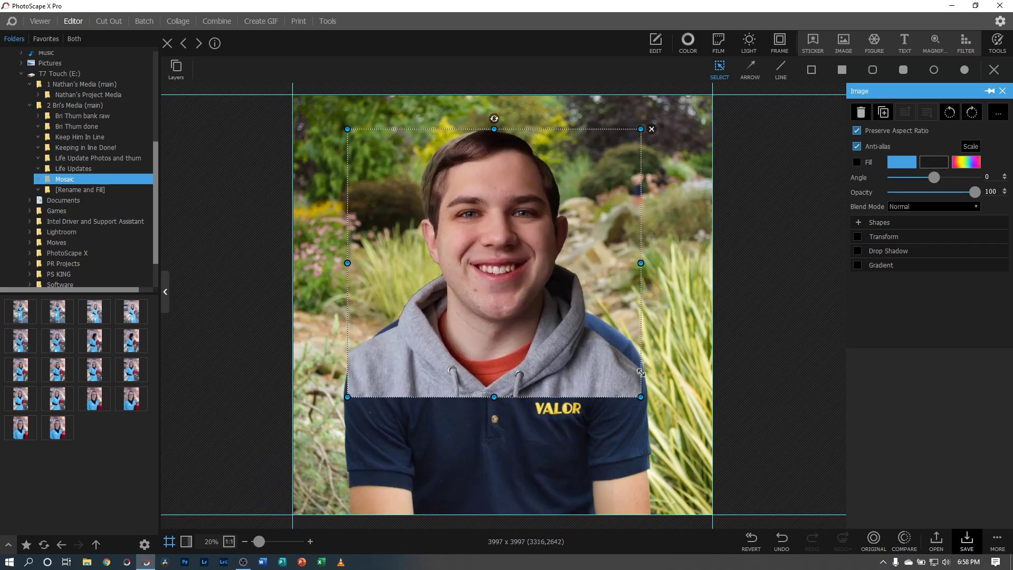
drag(575, 369, 571, 358)
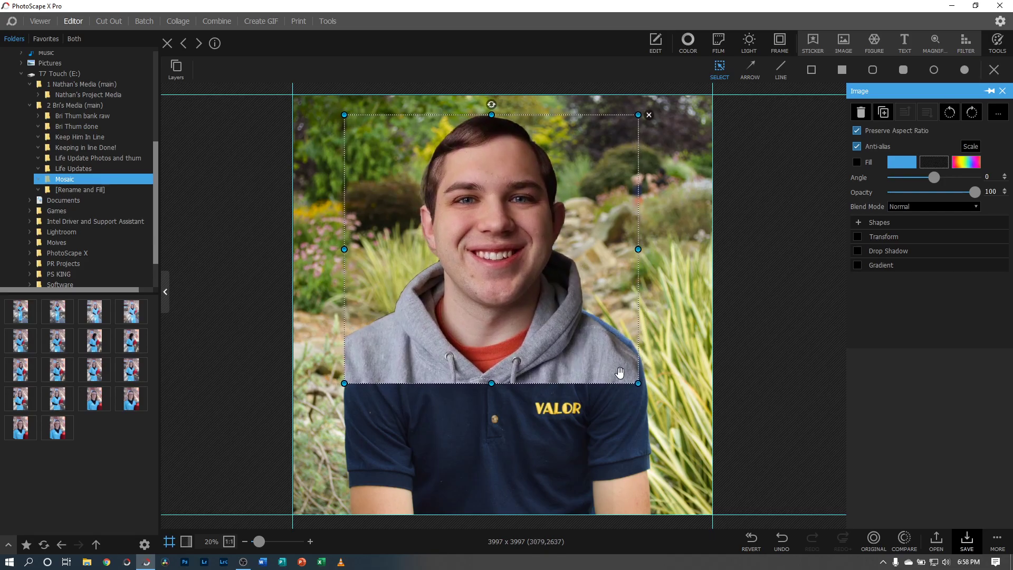
drag(637, 384, 605, 362)
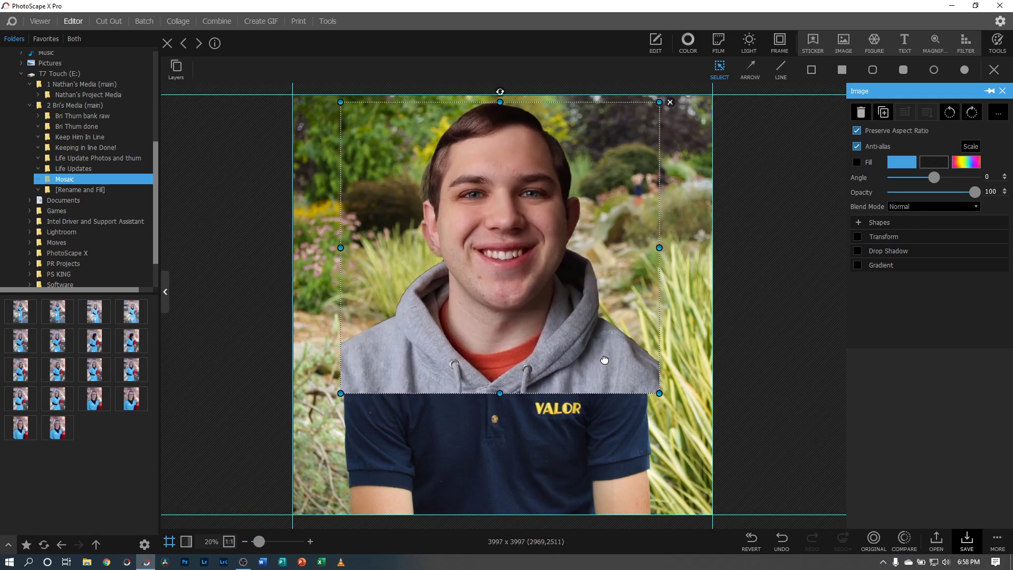
click(720, 372)
drag(560, 334, 548, 343)
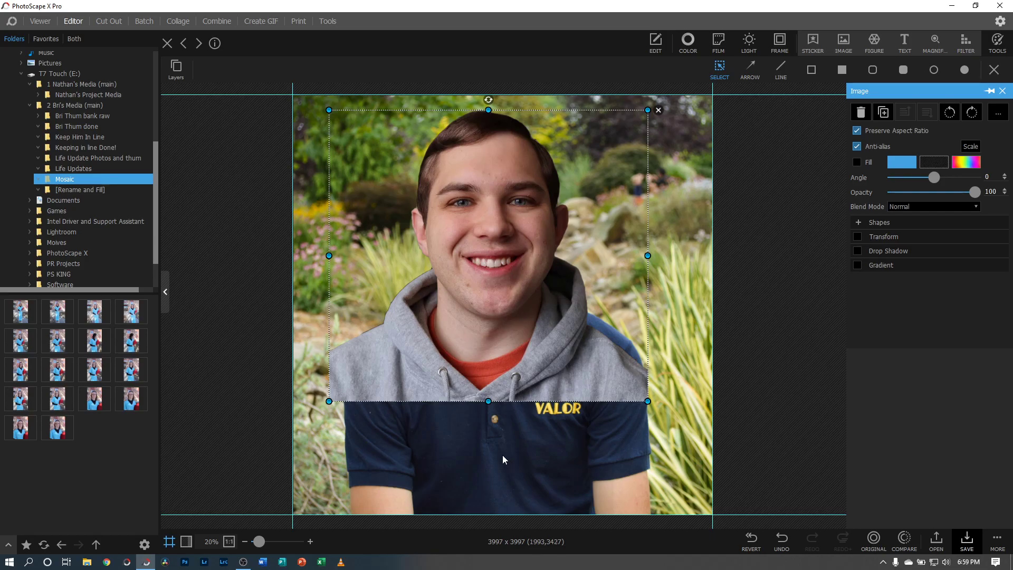
drag(328, 110, 427, 199)
drag(549, 301, 481, 232)
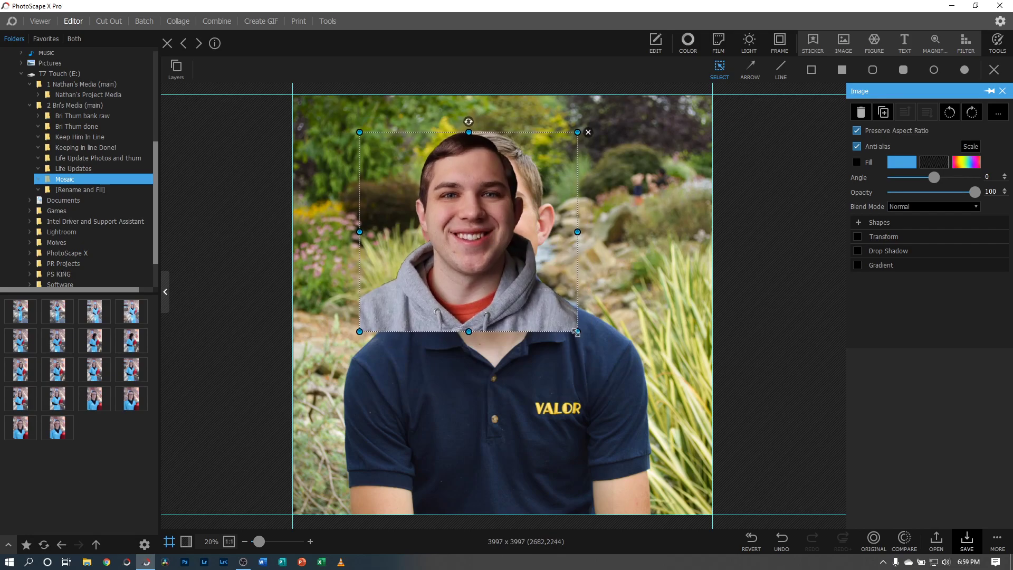
drag(577, 331, 622, 372)
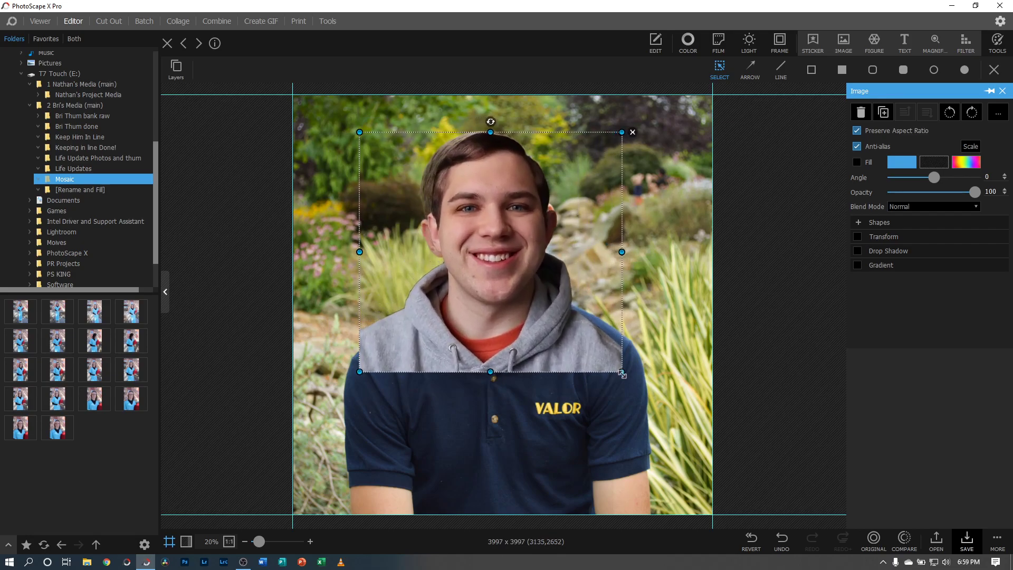
drag(519, 321, 475, 302)
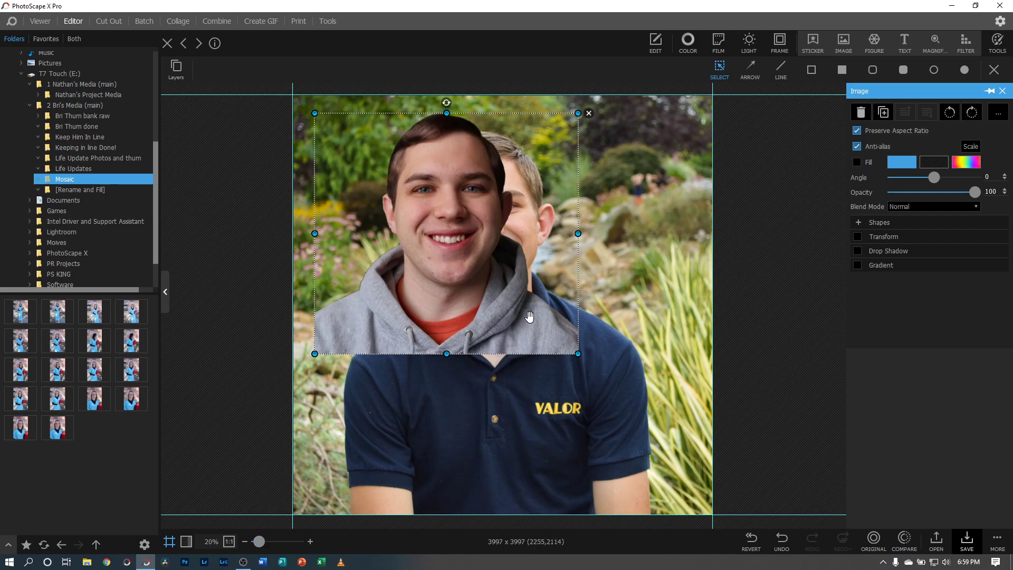
drag(478, 276, 373, 345)
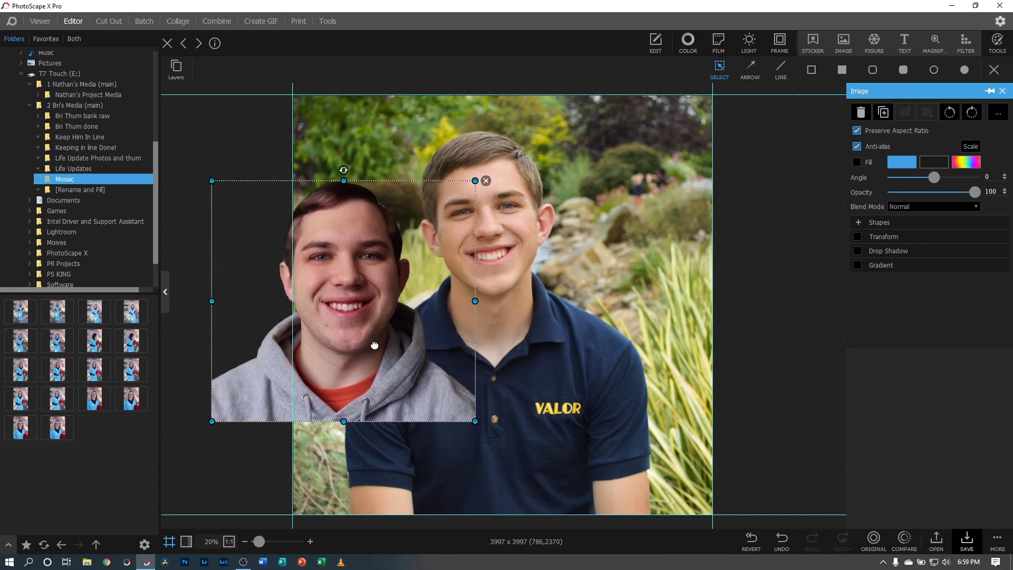
click(484, 182)
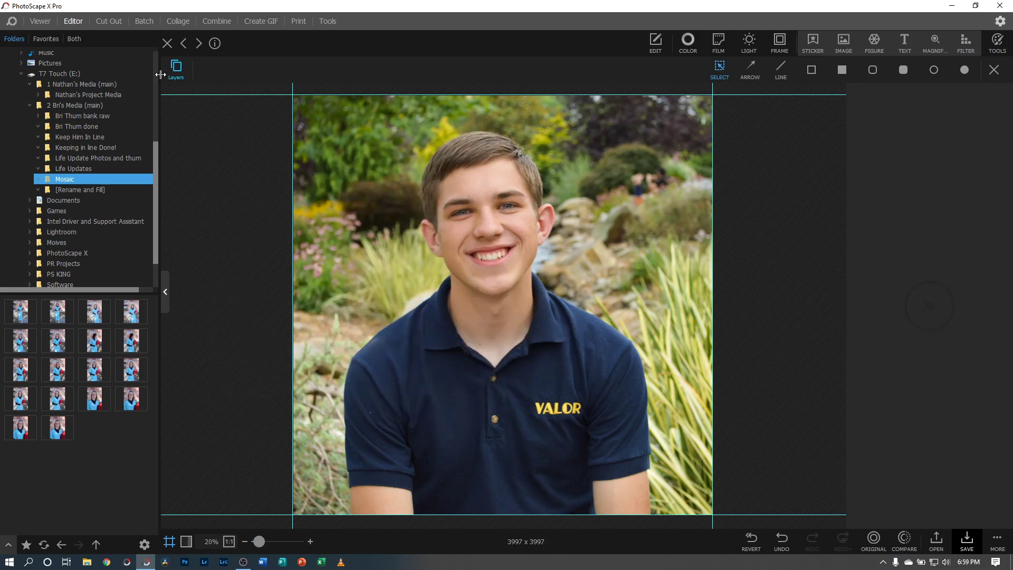
Step: In Cut Out mode, load the garden portrait from the T7 Touch drive onto the canvas
click(109, 21)
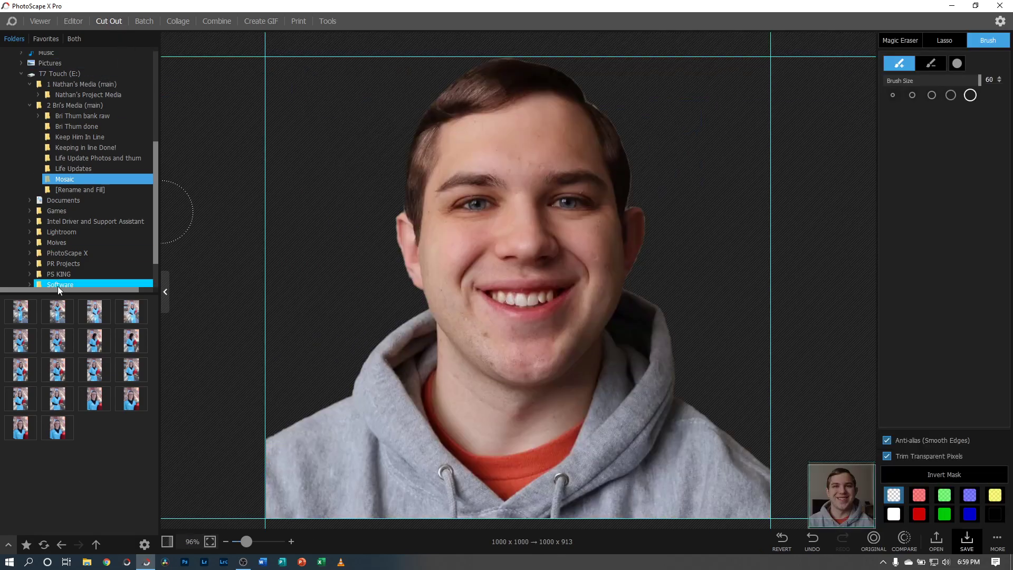
click(72, 75)
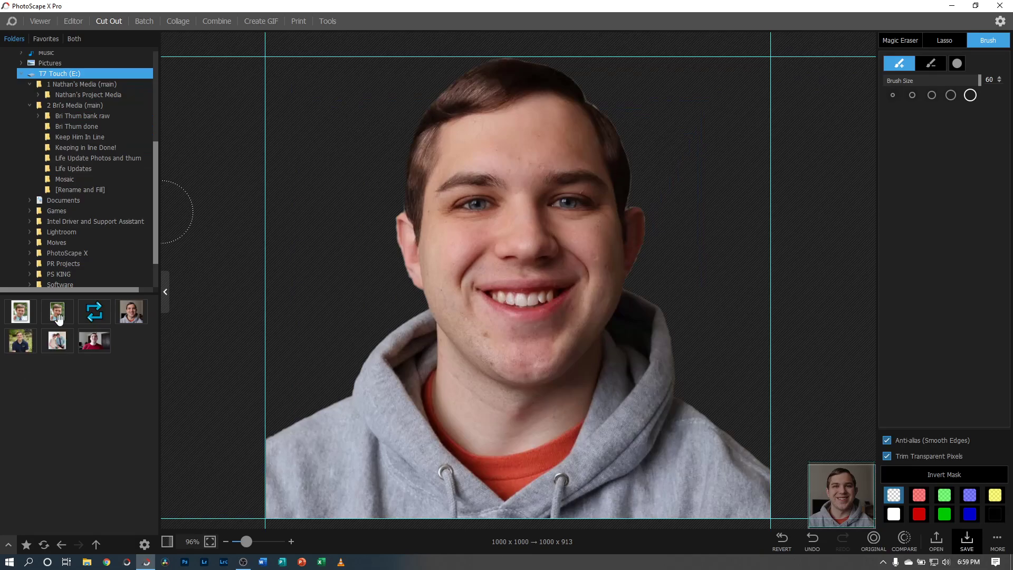
drag(21, 340, 417, 265)
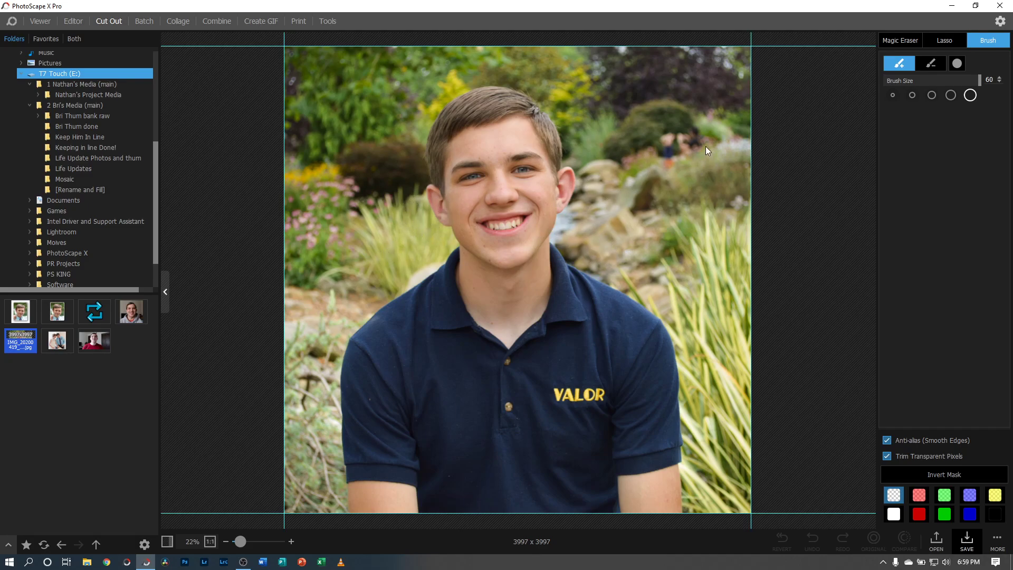
Step: With Magic Eraser, erase background patches at top right, upper-left foliage and lower-left spots
click(900, 41)
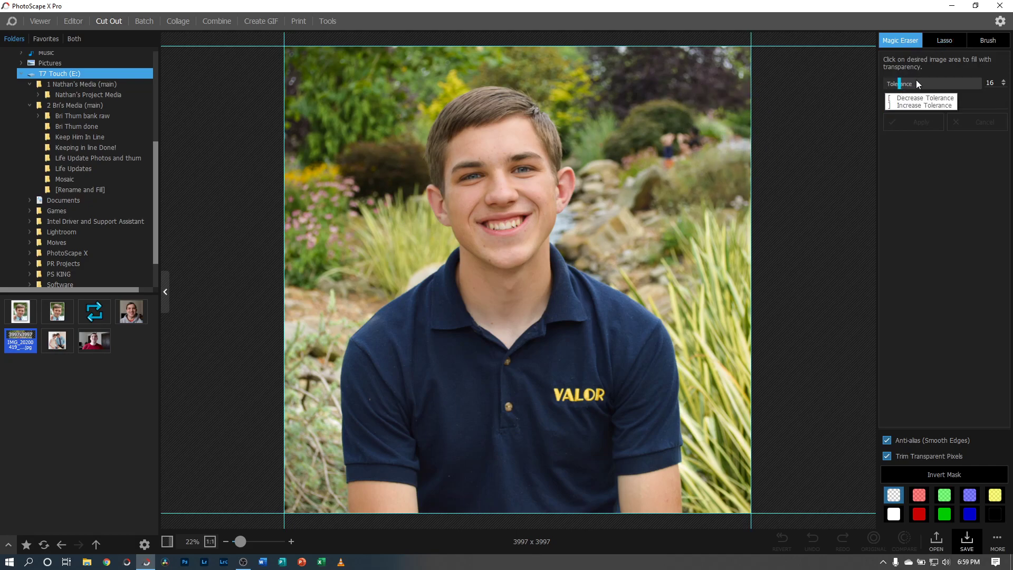
click(691, 78)
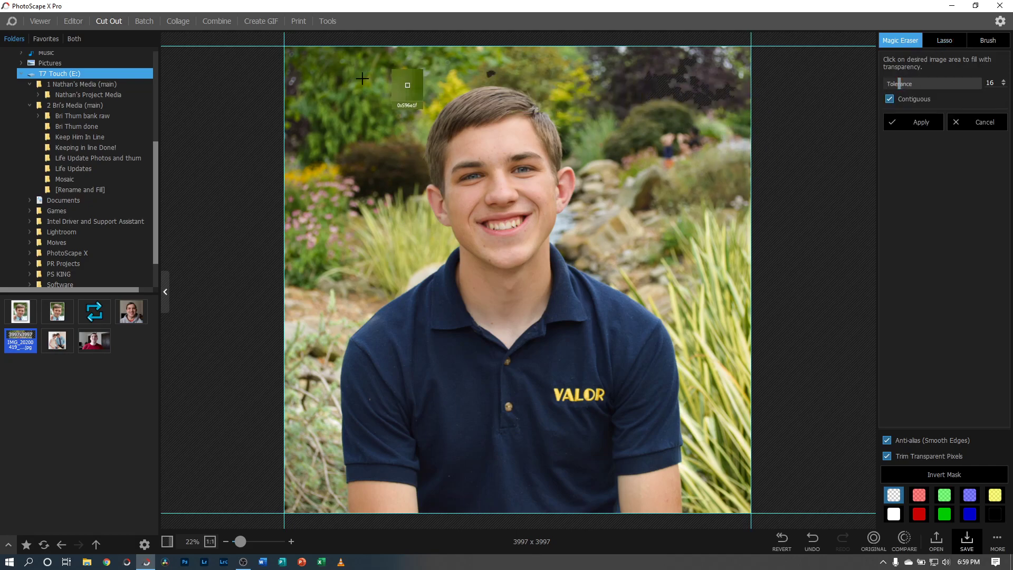
click(353, 126)
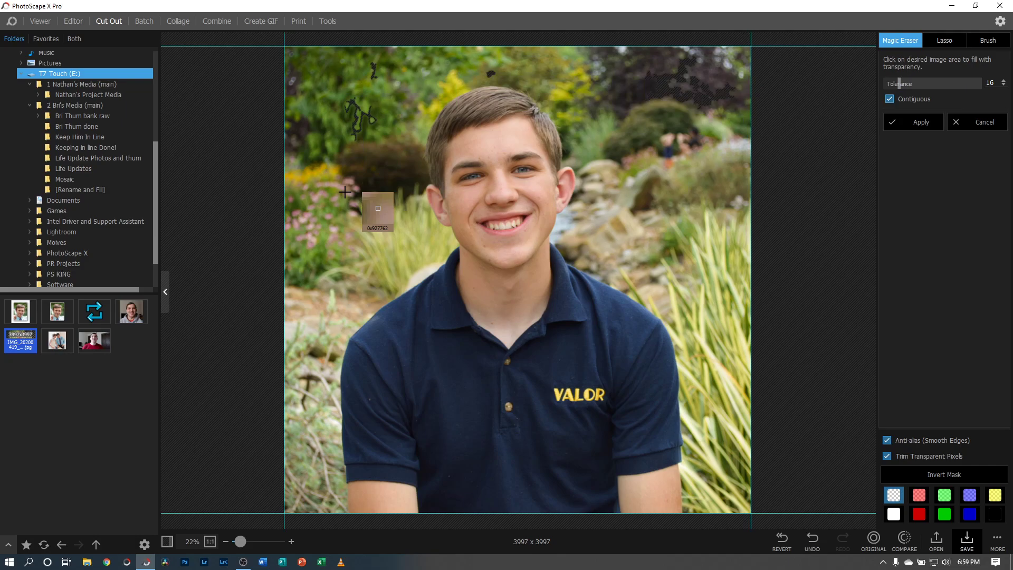
click(375, 242)
click(320, 300)
click(317, 349)
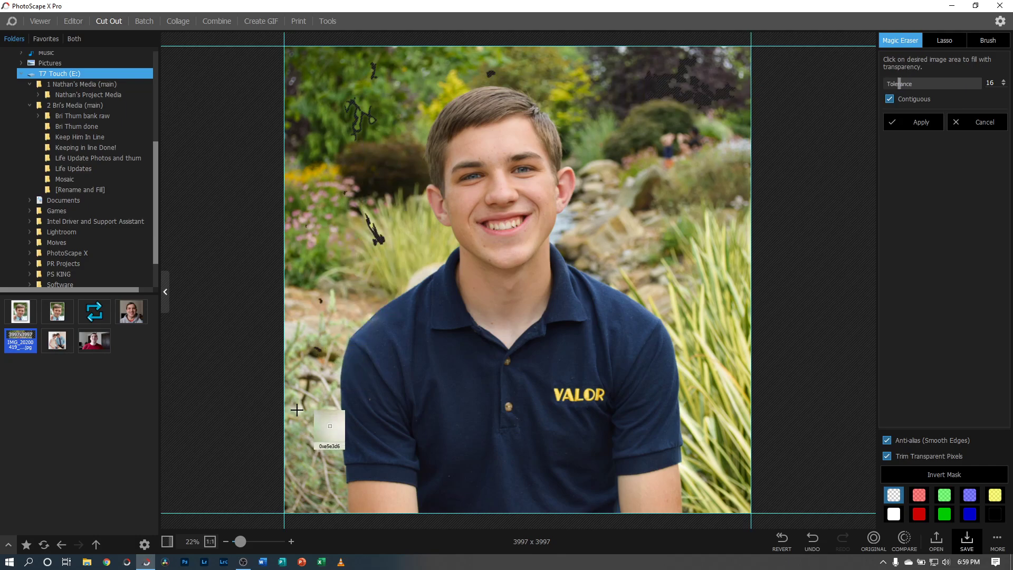
Step: Try tolerances 56 and 51 on the right-side grass and bushes, undo, and re-mark the area right of the face
drag(899, 84, 937, 84)
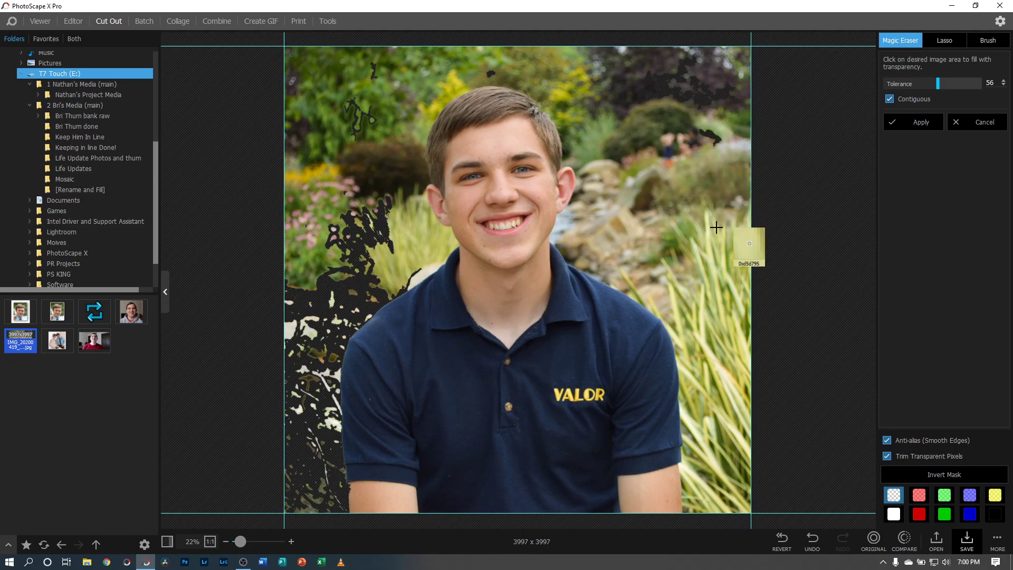
click(726, 291)
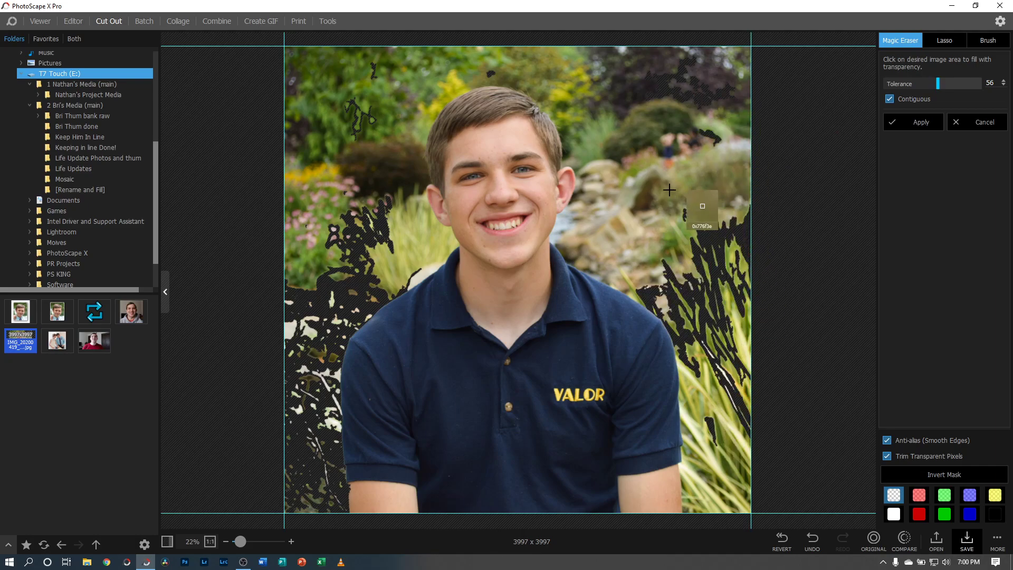
click(643, 189)
click(938, 87)
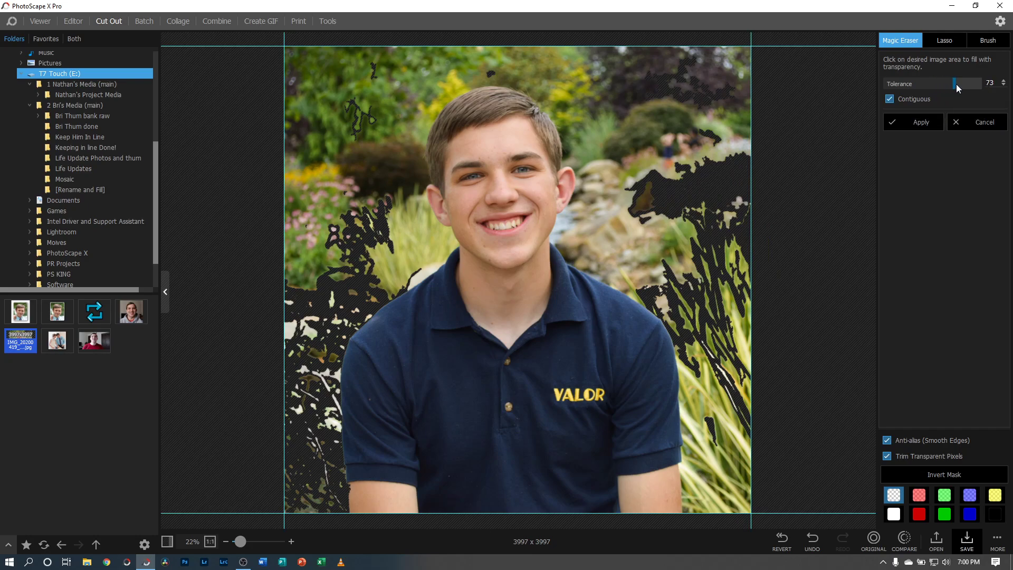
drag(958, 88, 933, 88)
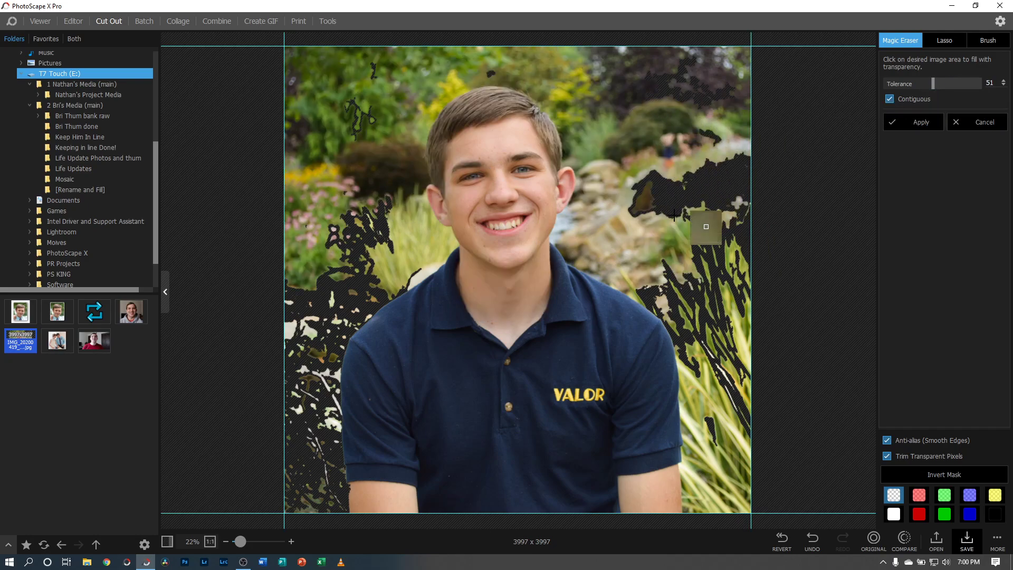
click(781, 539)
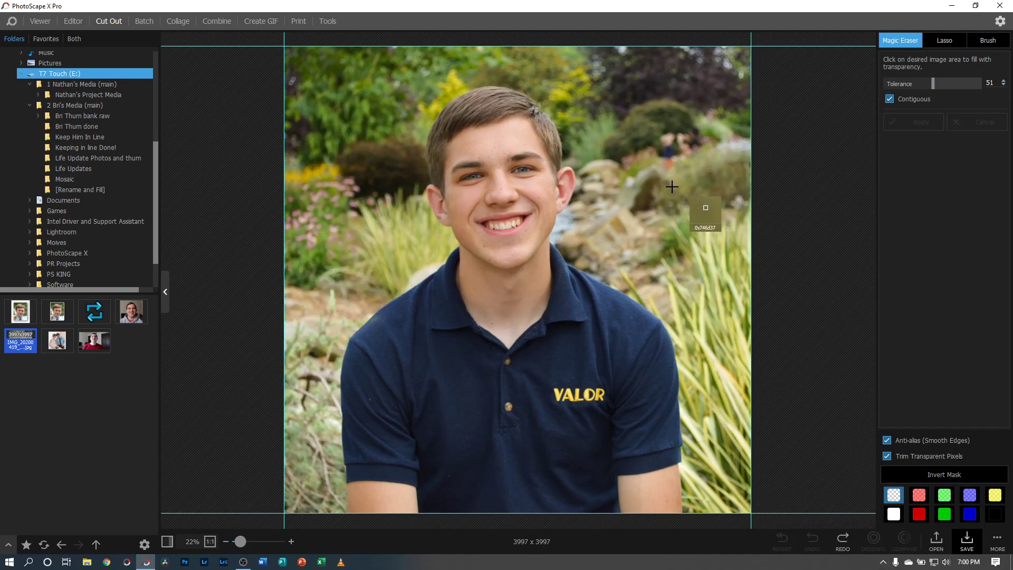
click(691, 173)
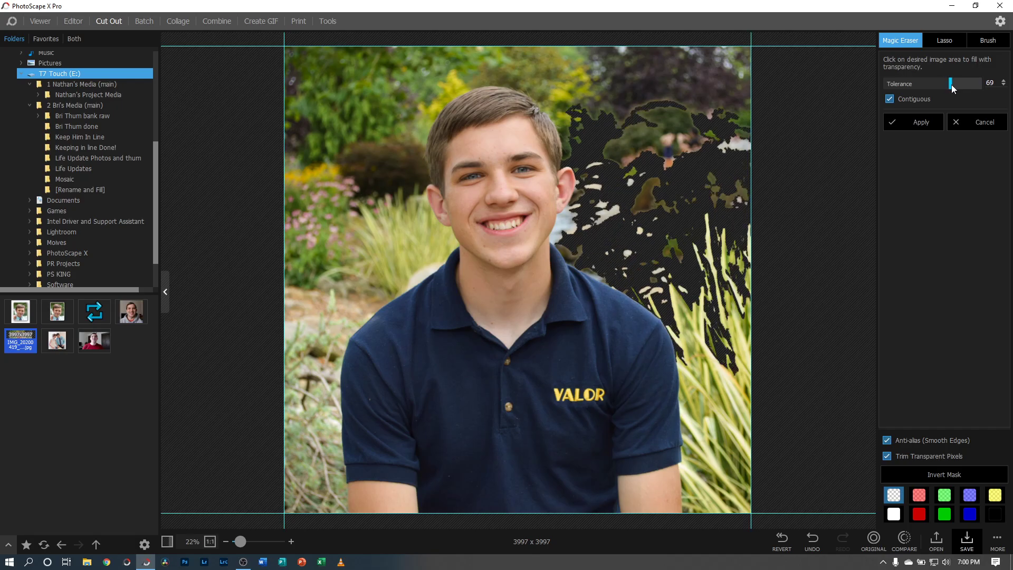
drag(951, 85, 946, 83)
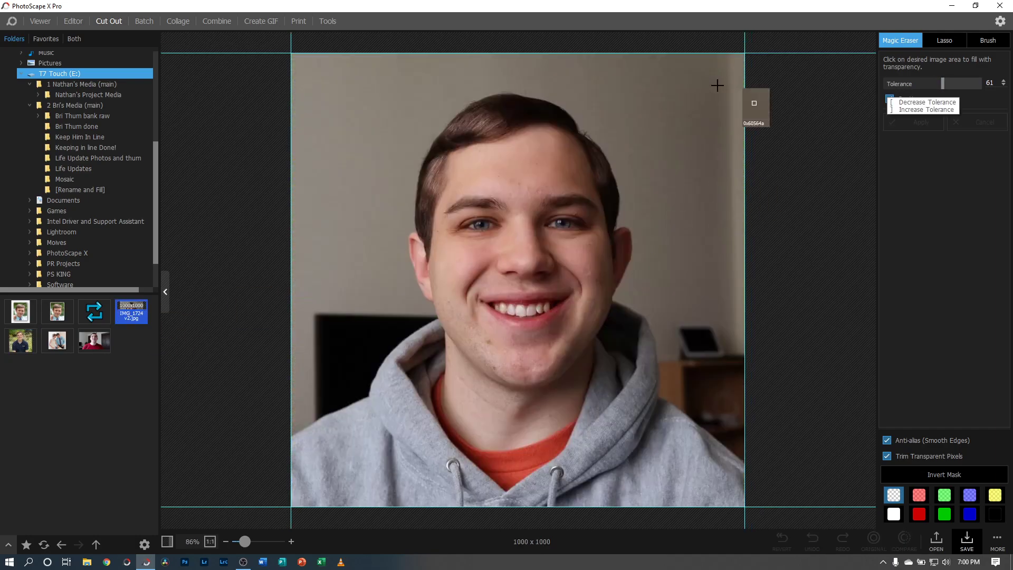
Step: Mark the grey wall for erasing while tuning Magic Eraser tolerance from 7 to 14, settling on 28
click(893, 84)
drag(894, 84, 890, 83)
click(664, 86)
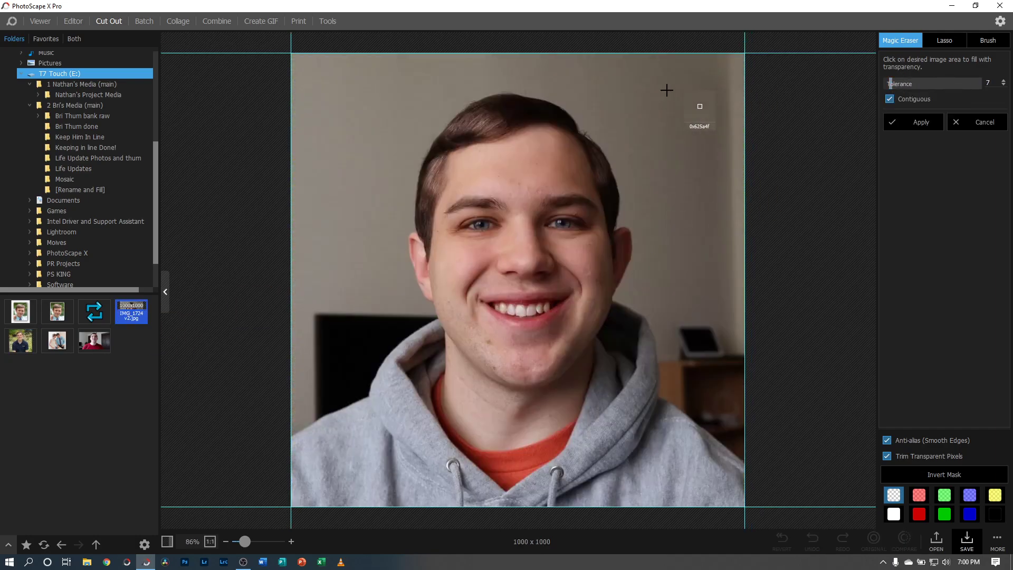
click(898, 83)
drag(898, 84, 919, 86)
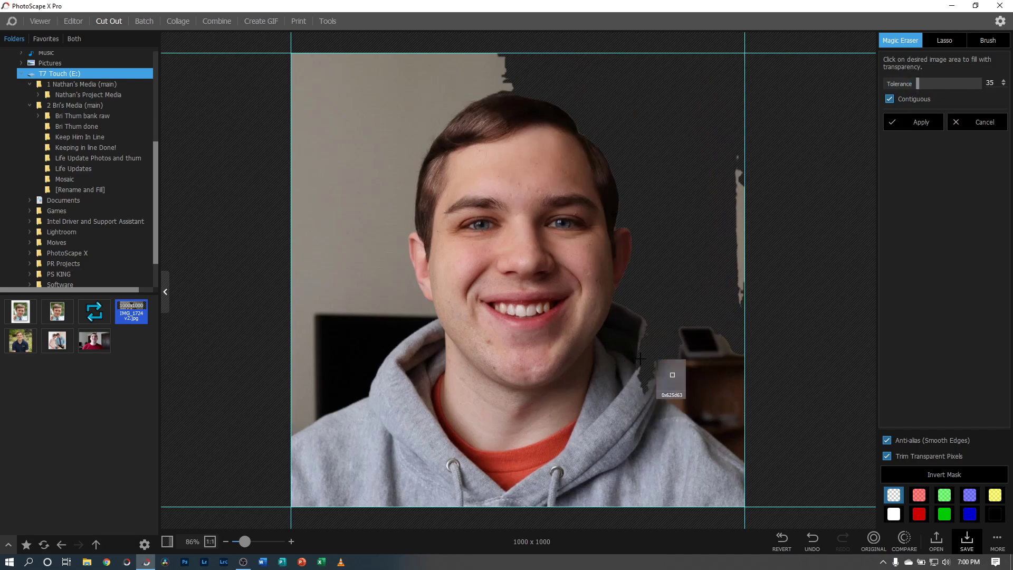
drag(916, 86, 911, 86)
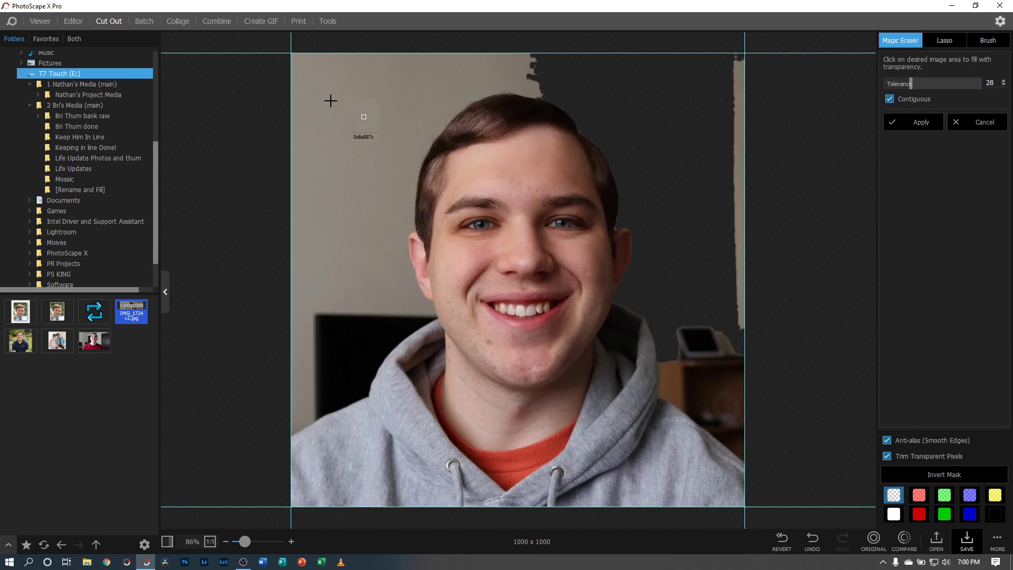
Step: Erase the wall behind the head and the dark monitor, then load the navy-shirt garden portrait
click(331, 100)
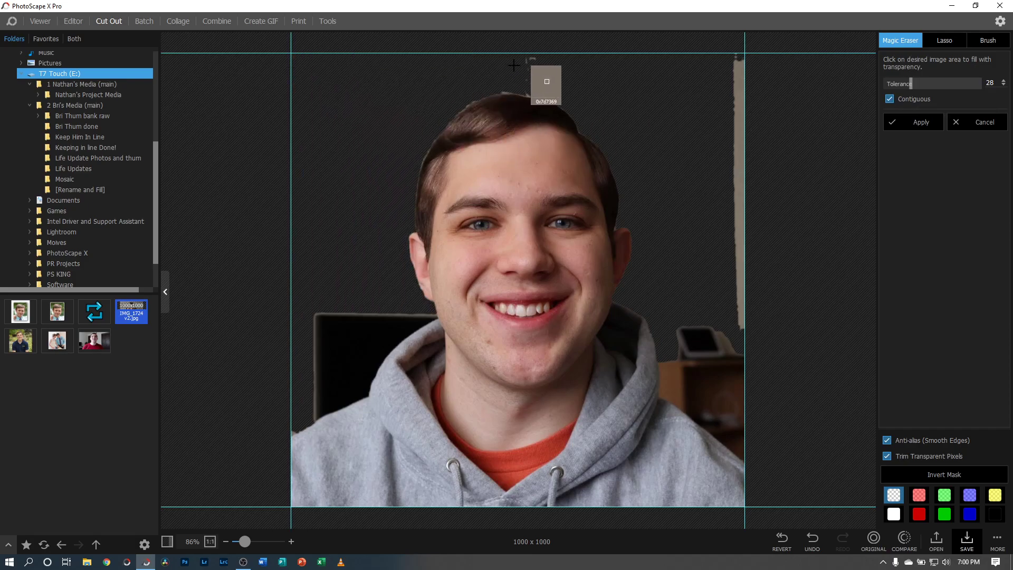
click(738, 122)
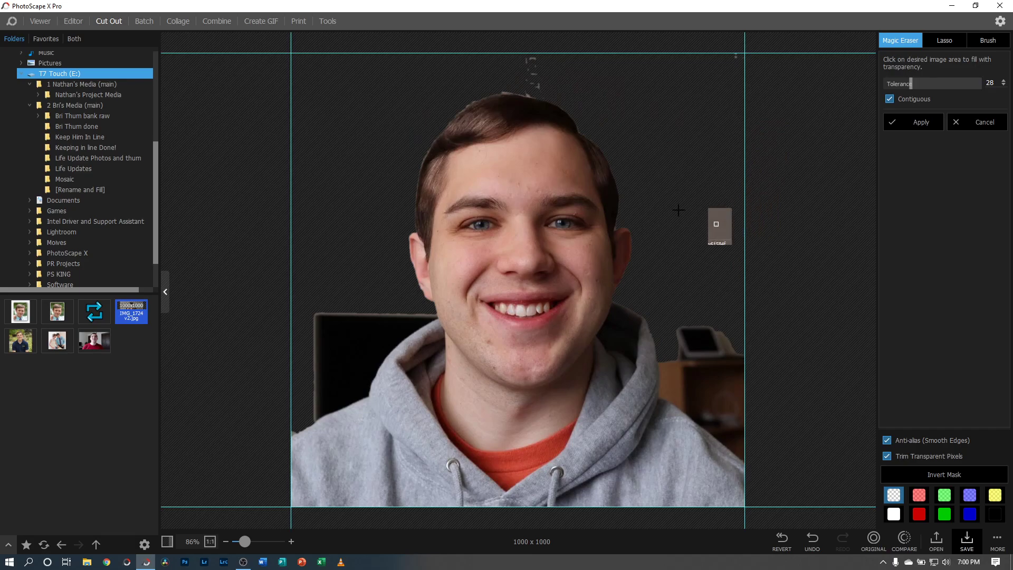
click(356, 327)
click(352, 315)
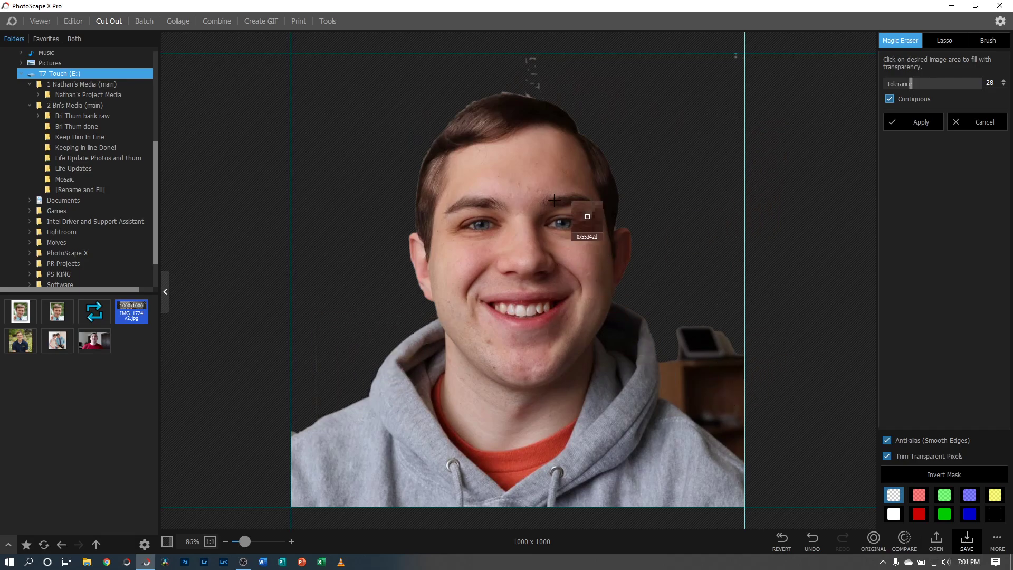
drag(21, 341, 481, 247)
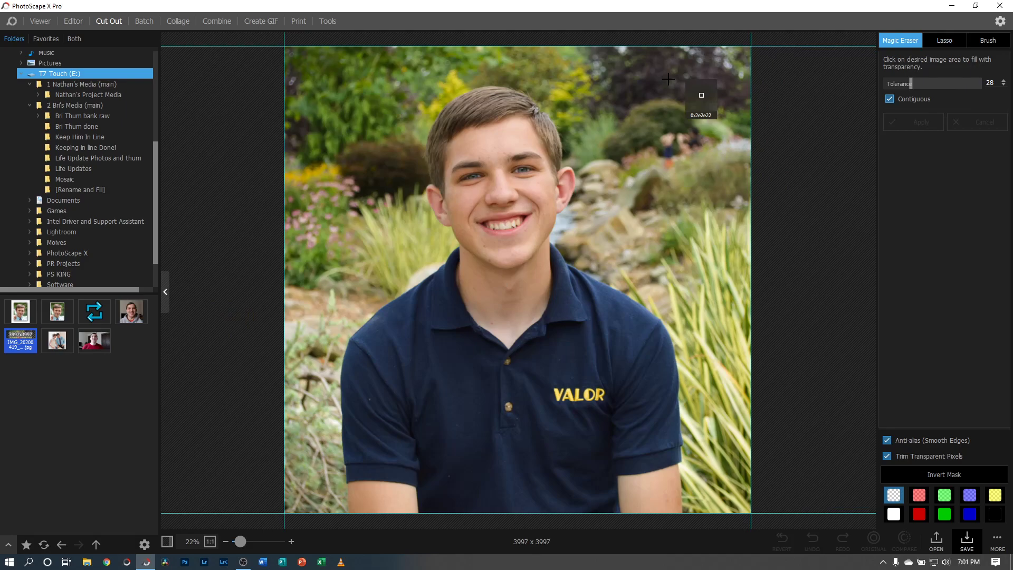
Step: Mark the top-right garden background and raise Magic Eraser tolerance to about 60
click(702, 111)
click(701, 167)
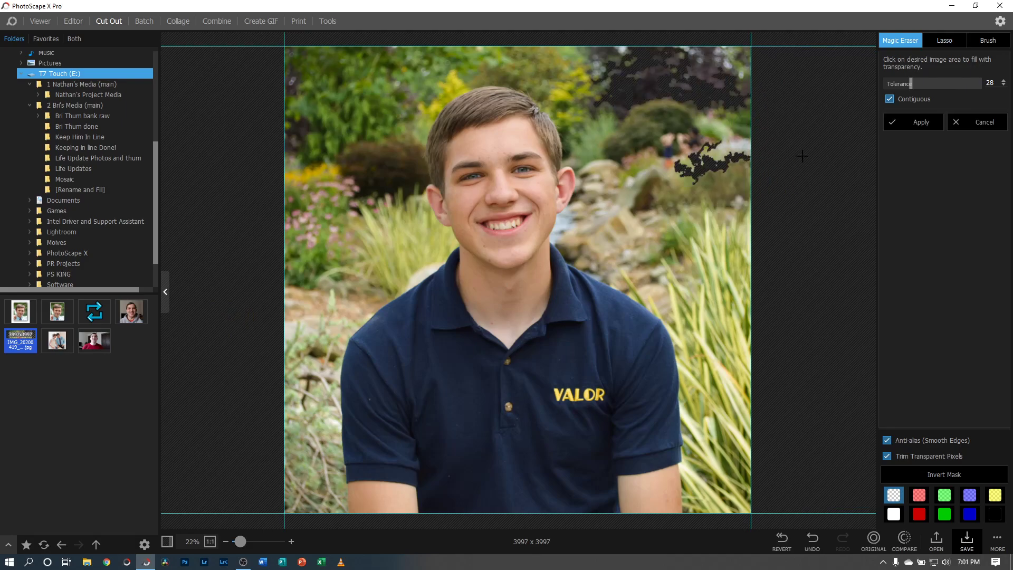
click(916, 85)
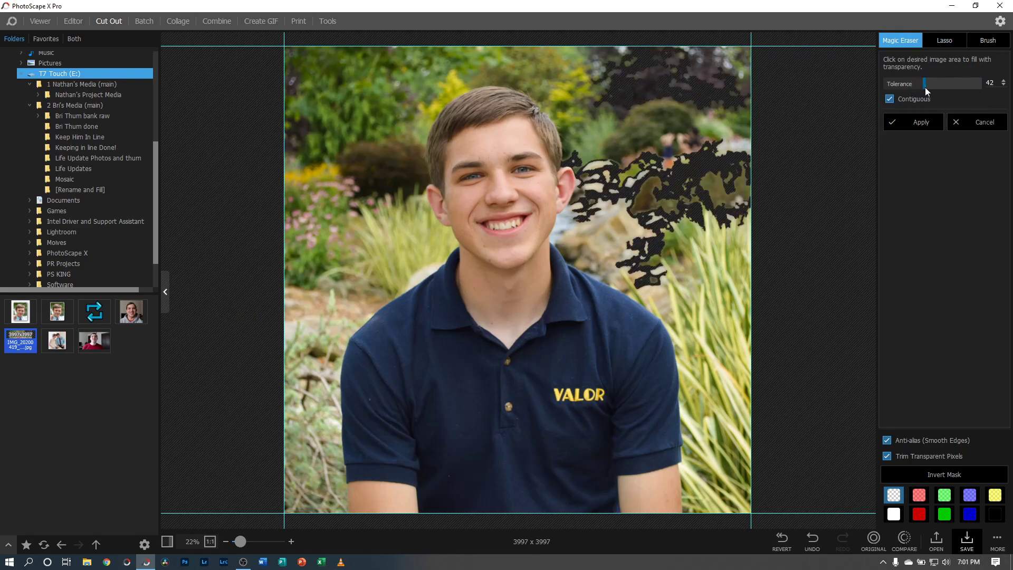
mouse_move(926, 87)
mouse_down()
mouse_move(954, 83)
mouse_move(944, 83)
mouse_up()
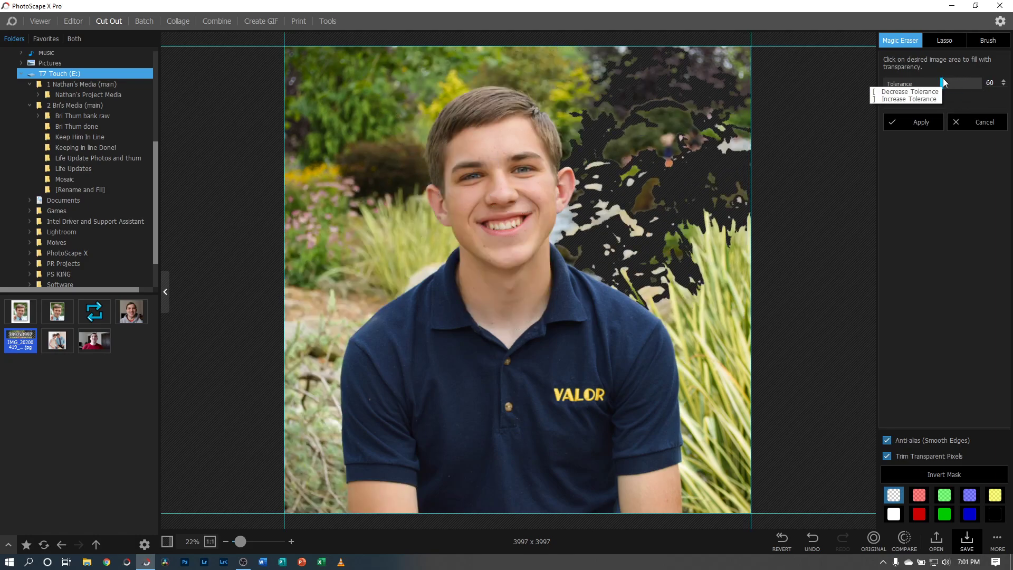
Step: Erase the left-side flowers and foliage, right-side grass, top background and upper-left bush
click(355, 97)
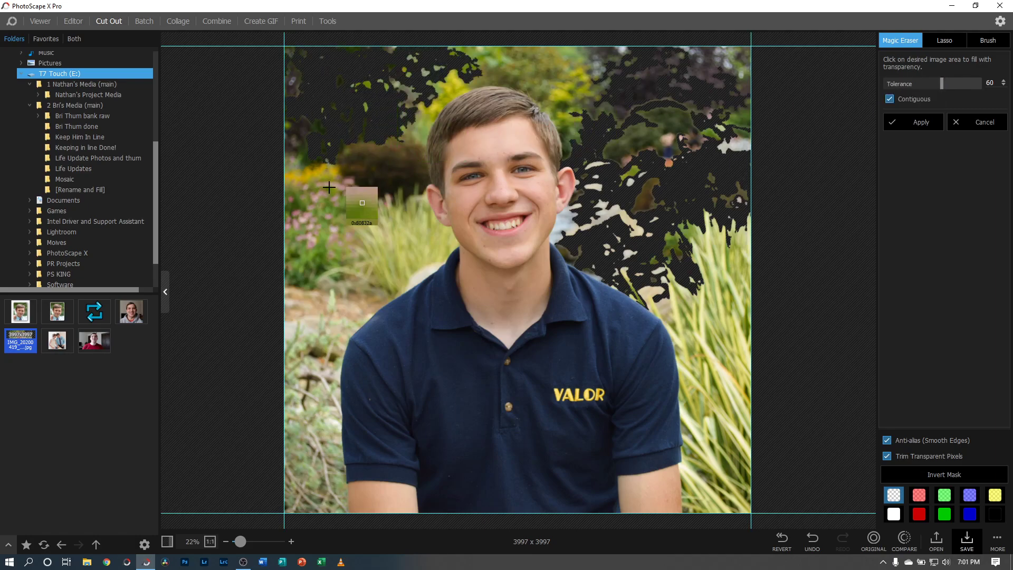
click(329, 188)
click(326, 294)
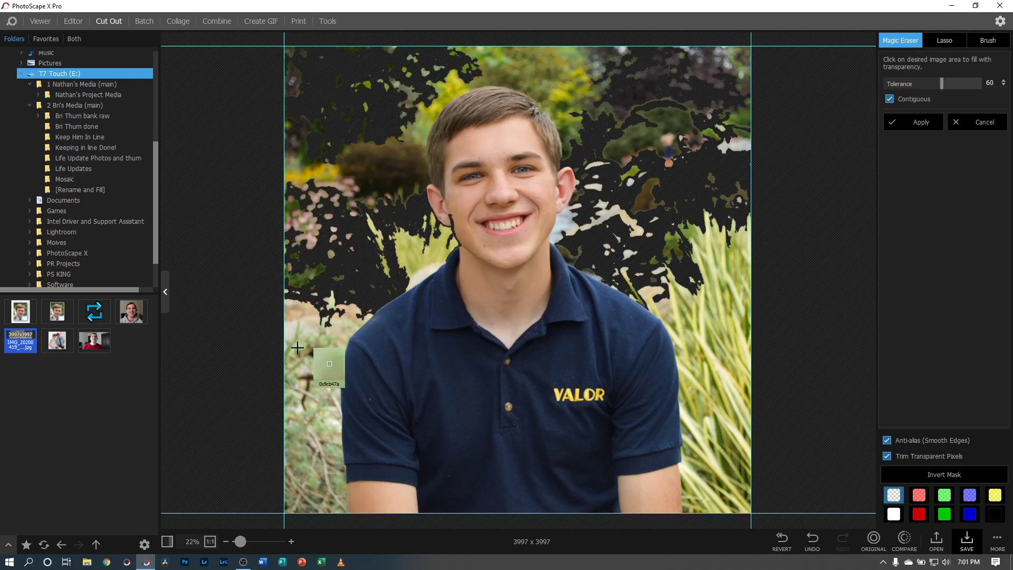
click(297, 349)
click(303, 467)
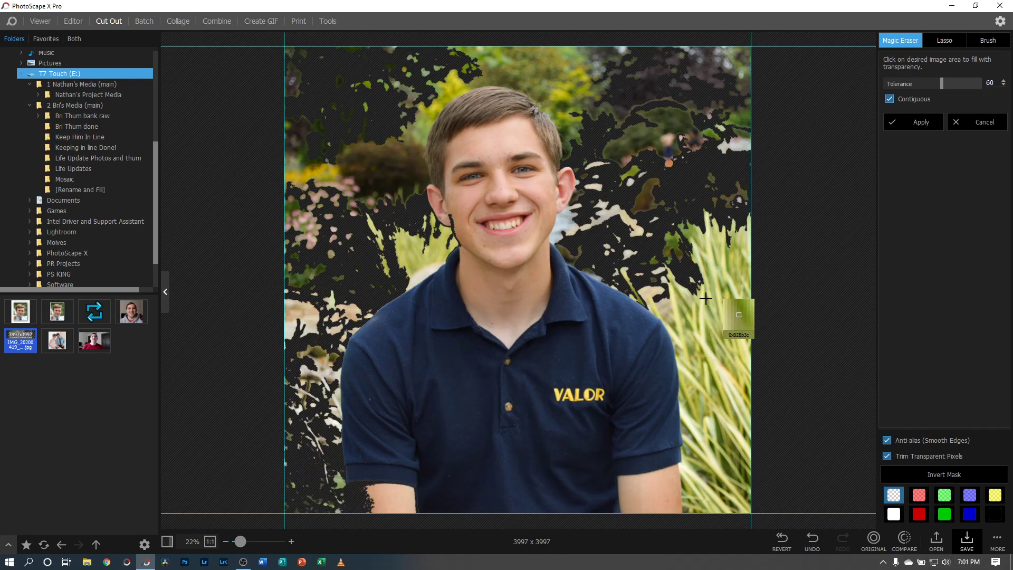
click(718, 386)
click(719, 467)
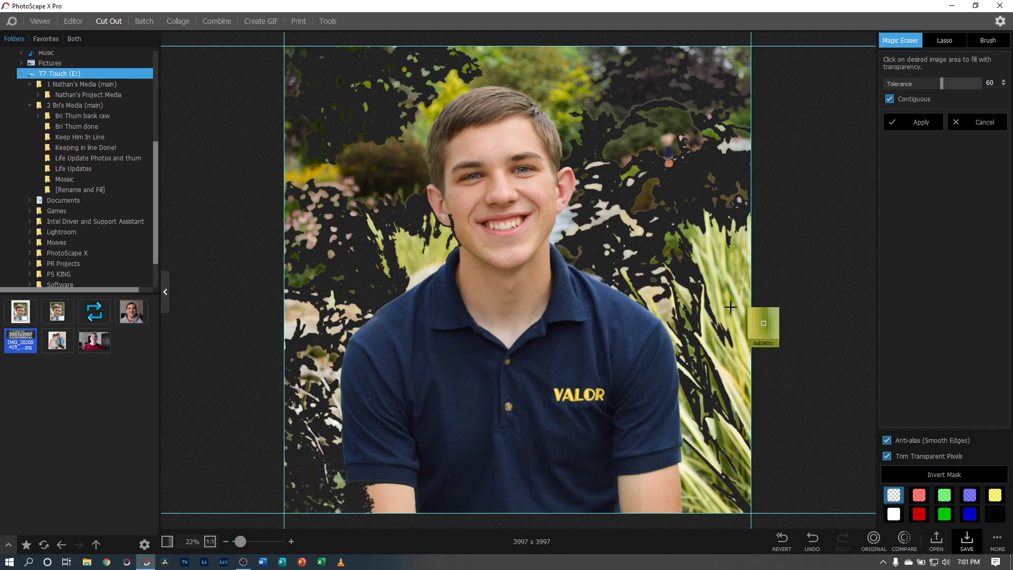
click(738, 307)
click(724, 268)
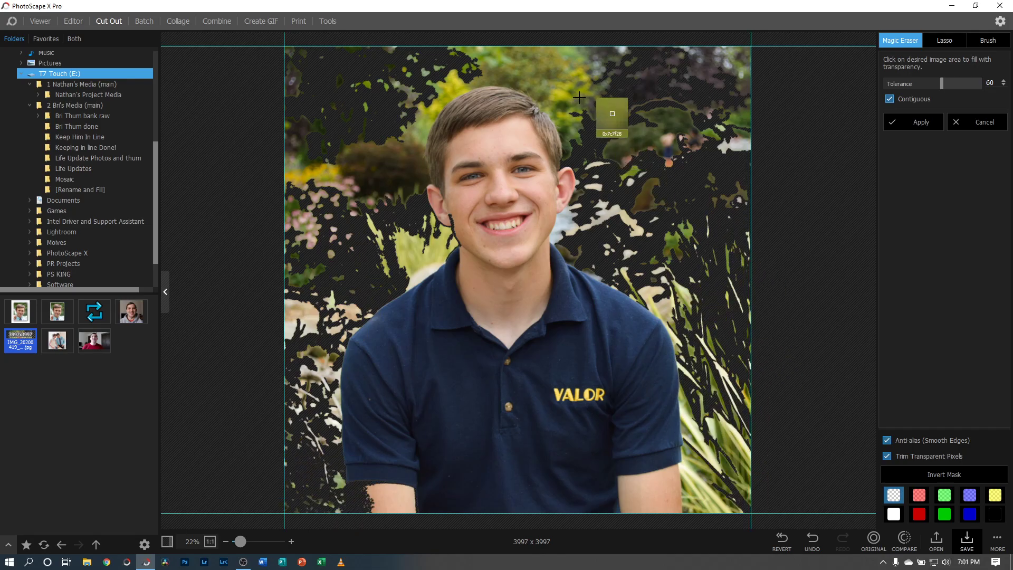
click(504, 47)
click(381, 165)
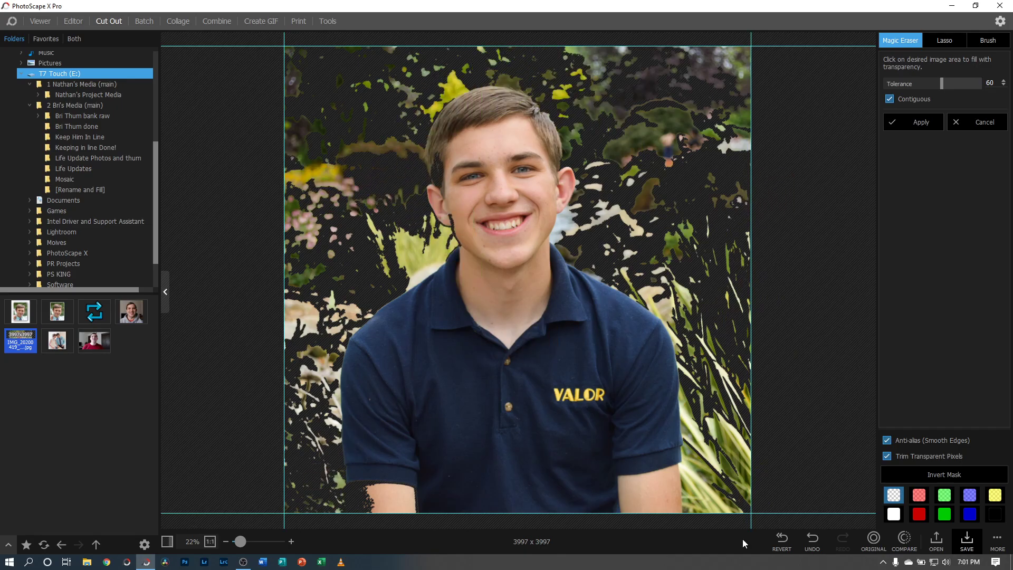
Step: Undo the last three erases: the upper-left bush, top background and right-side grass
click(813, 543)
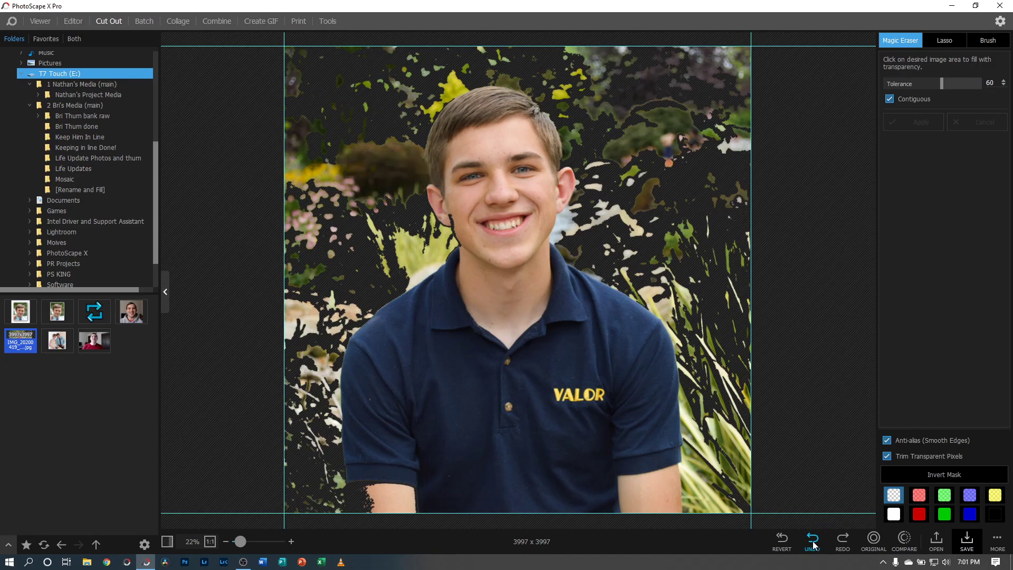
click(814, 544)
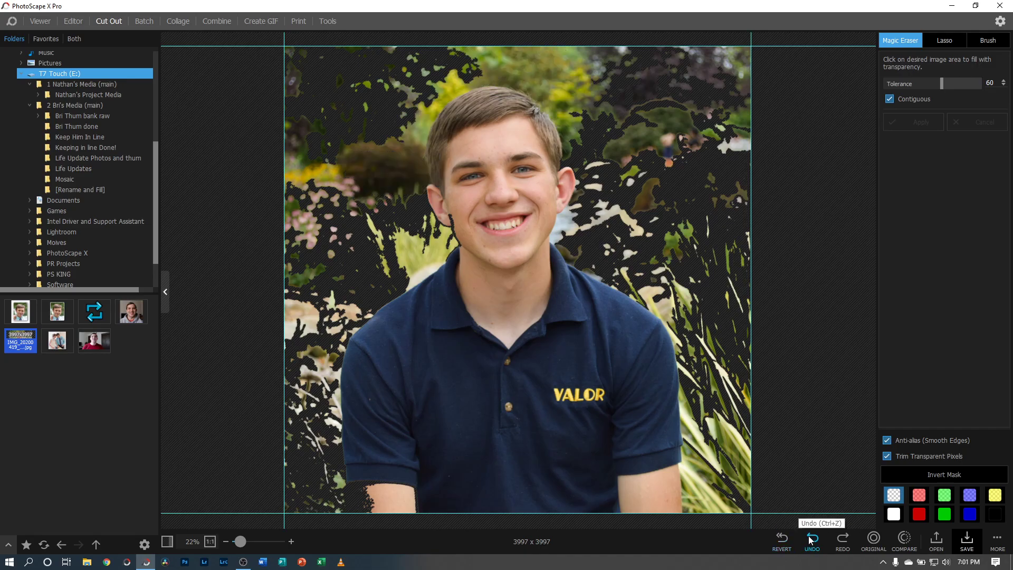
click(813, 539)
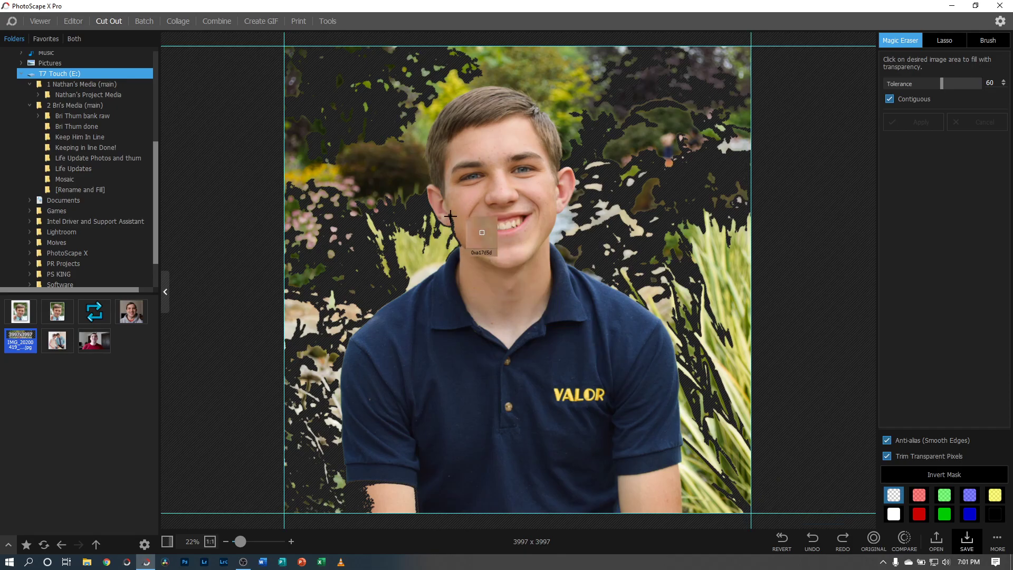
Step: Revert the portrait to the original photo, discarding all previous erasing
click(782, 540)
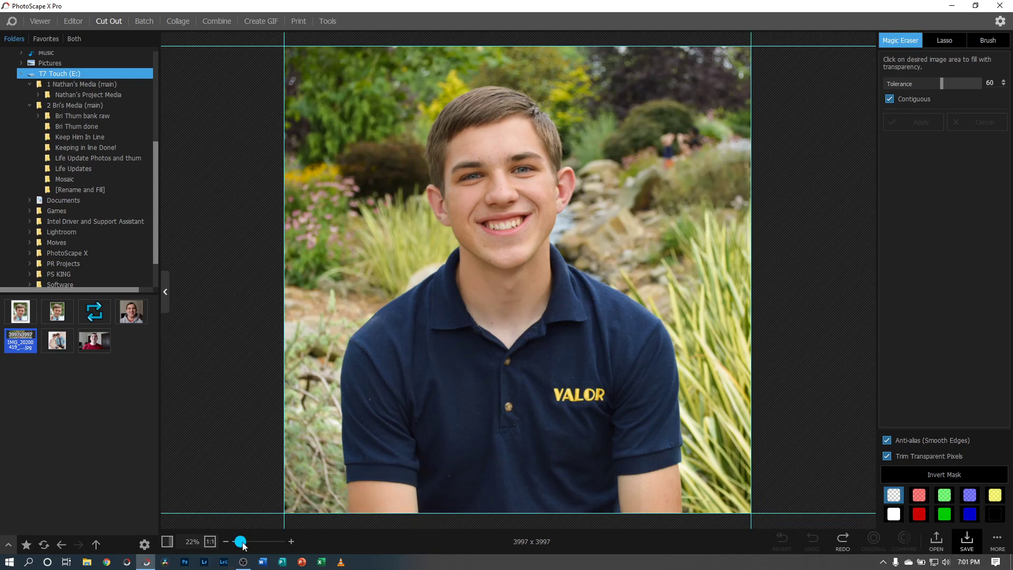
drag(243, 544, 247, 542)
drag(838, 487, 835, 473)
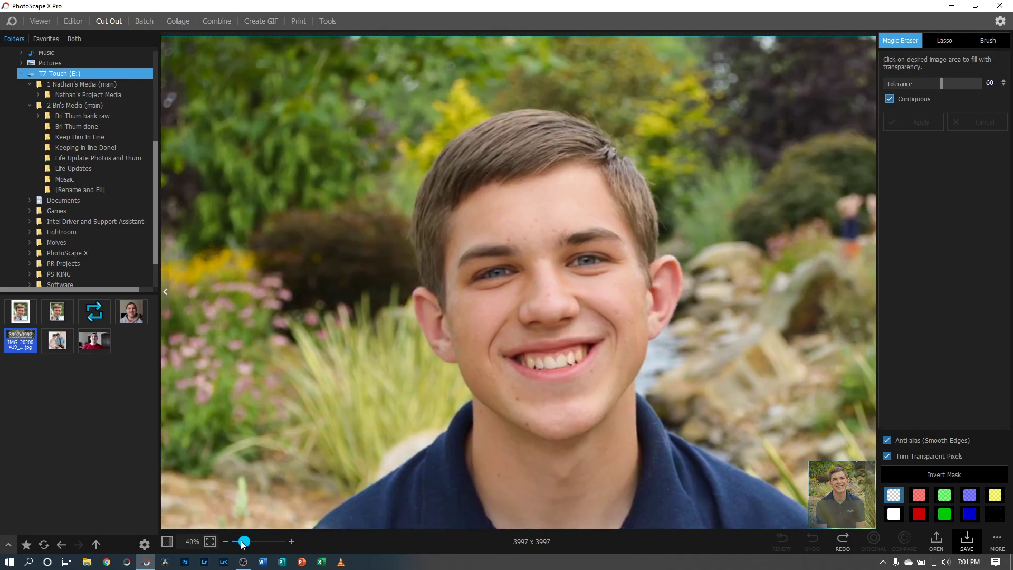
drag(240, 542, 239, 543)
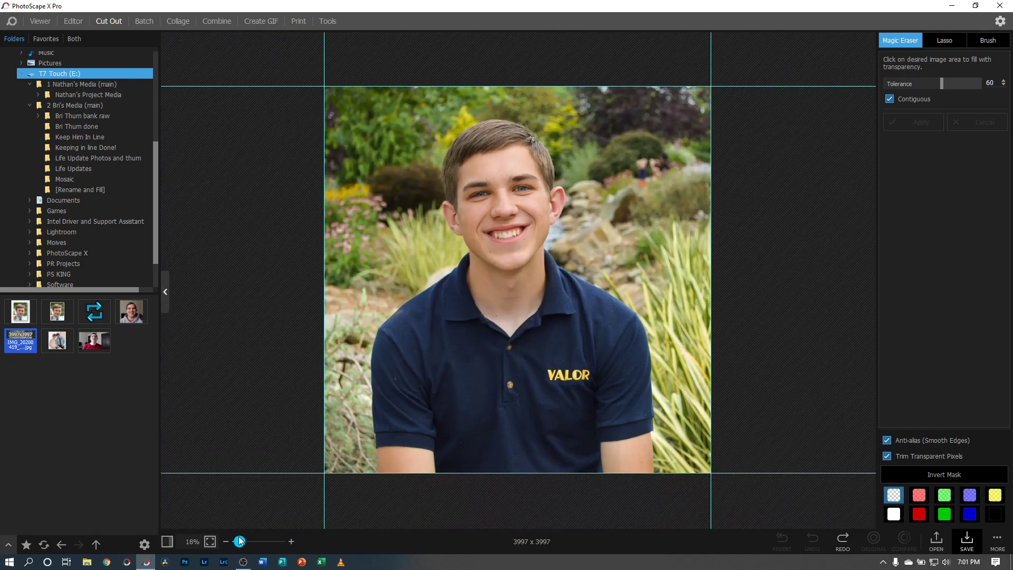
Step: Lasso a closed head-and-shoulders outline around the man, cutting away the rest
click(953, 41)
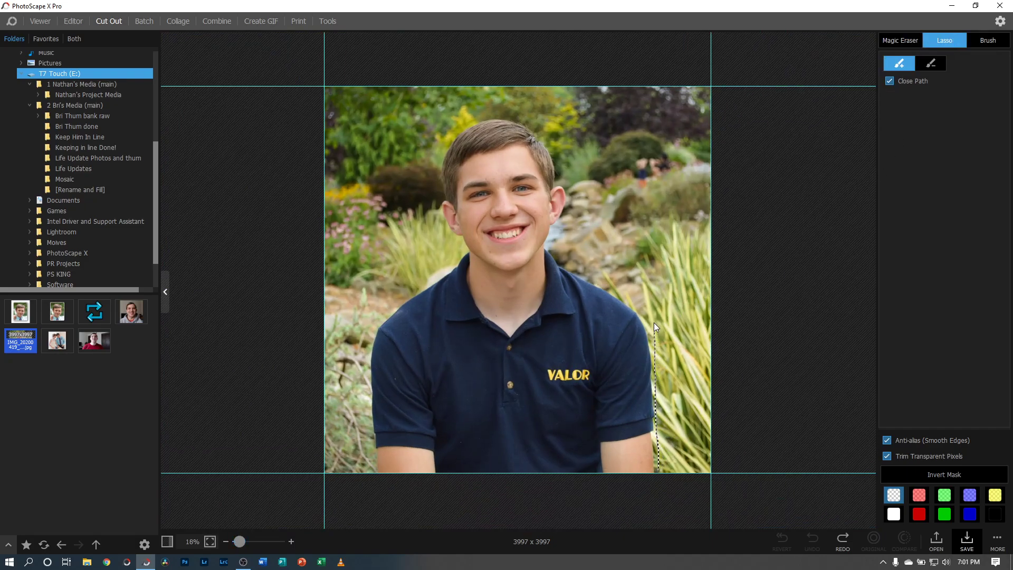
mouse_move(654, 322)
mouse_down()
mouse_move(632, 293)
mouse_move(567, 260)
mouse_move(560, 239)
mouse_move(574, 183)
mouse_move(534, 114)
mouse_move(484, 109)
mouse_move(449, 123)
mouse_move(428, 173)
mouse_move(452, 259)
mouse_move(412, 279)
mouse_move(365, 334)
mouse_move(357, 404)
mouse_move(372, 478)
mouse_move(319, 490)
mouse_move(282, 448)
mouse_move(265, 371)
mouse_move(265, 294)
mouse_move(302, 87)
mouse_move(327, 70)
mouse_move(393, 60)
mouse_move(619, 51)
mouse_move(697, 53)
mouse_move(749, 89)
mouse_move(786, 261)
mouse_move(792, 398)
mouse_move(776, 466)
mouse_up()
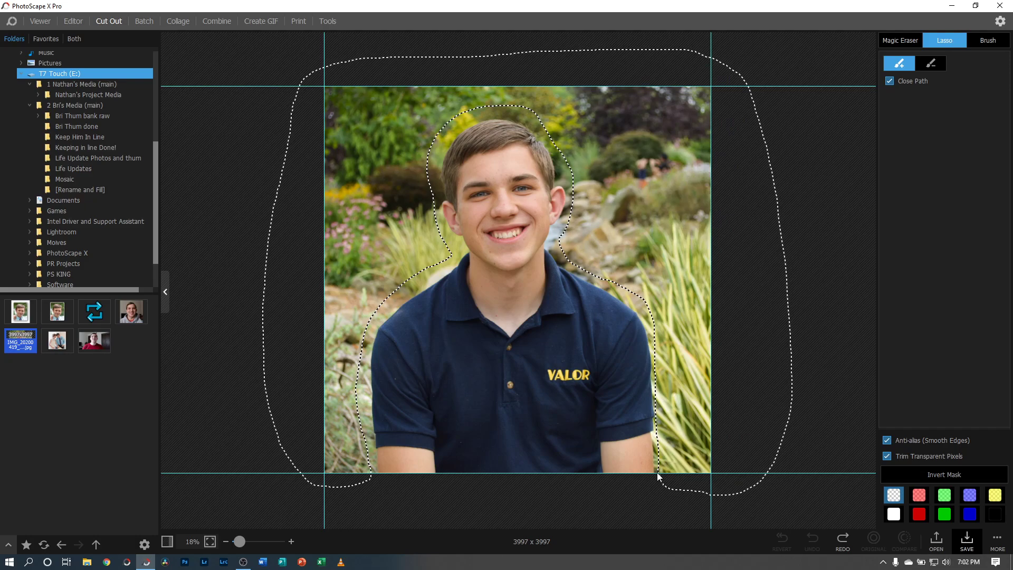
drag(657, 473, 658, 472)
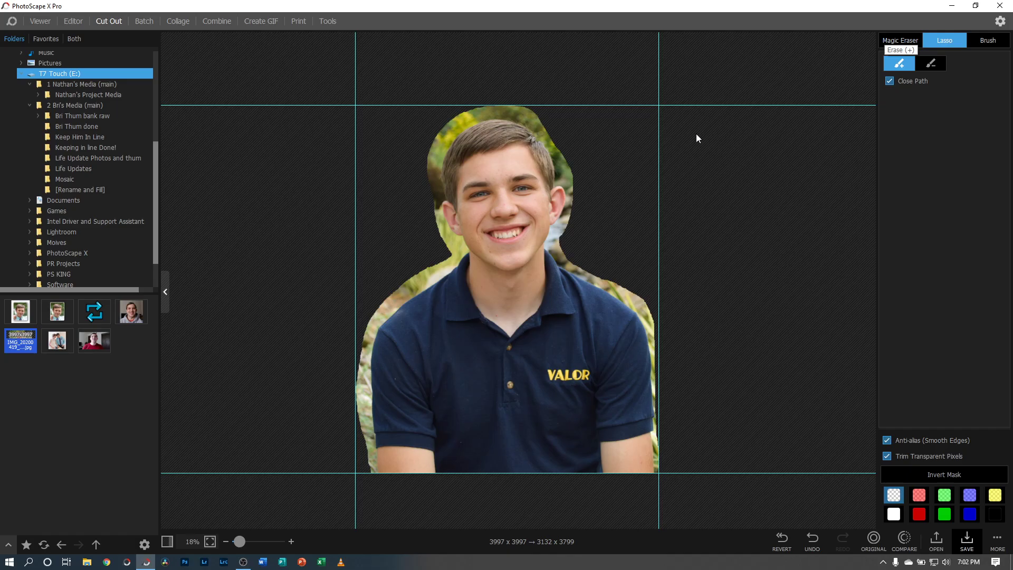
Step: Brush-erase the foliage along the arm's left edge, trimming the cut-out to 3115 x 3799
click(979, 41)
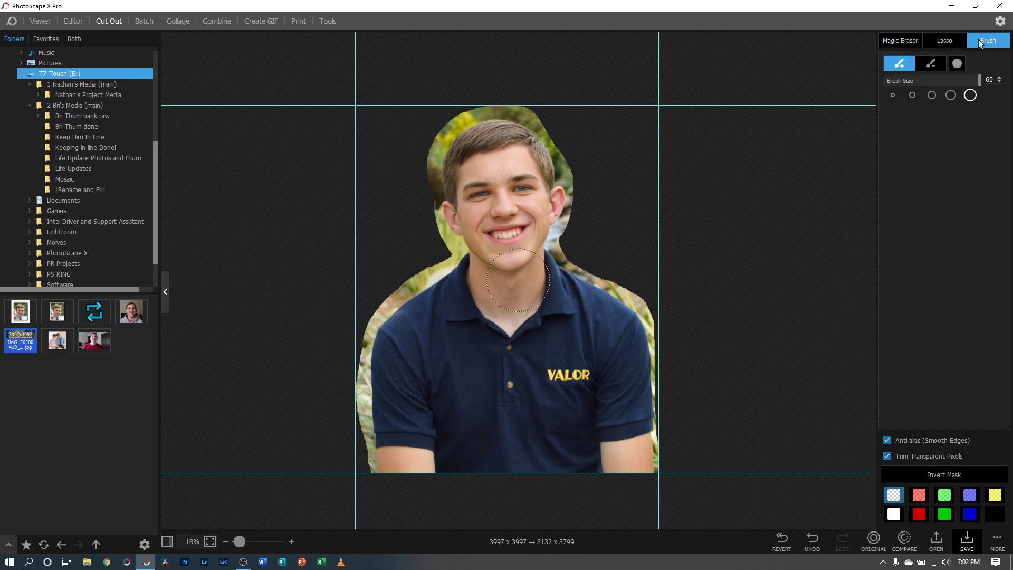
click(255, 538)
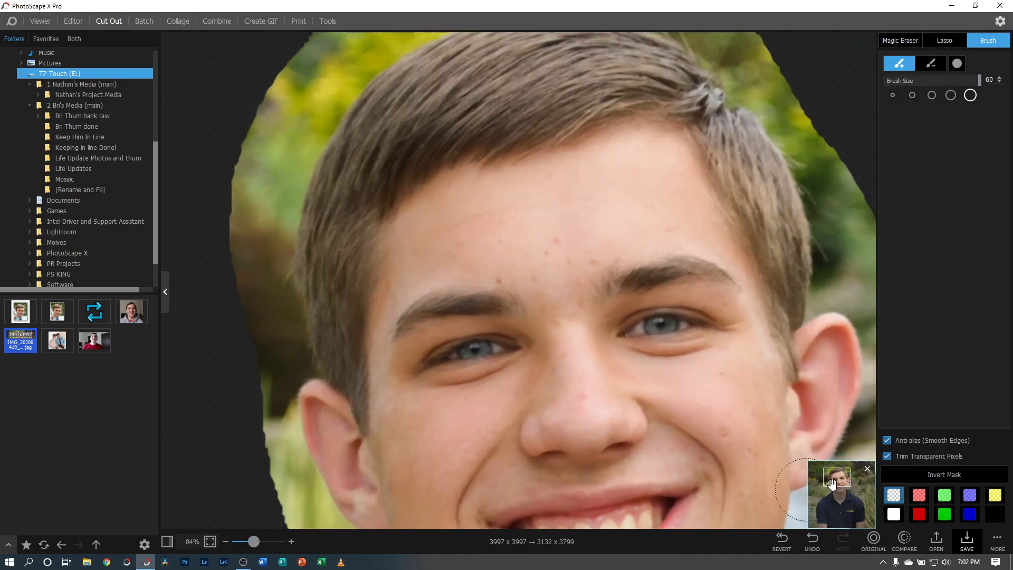
drag(832, 483, 819, 525)
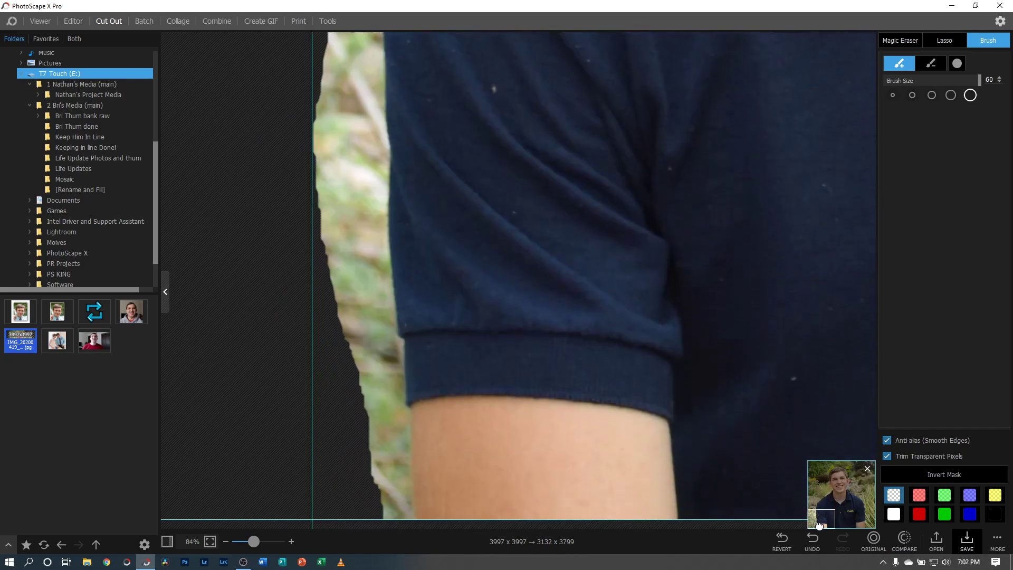
click(377, 508)
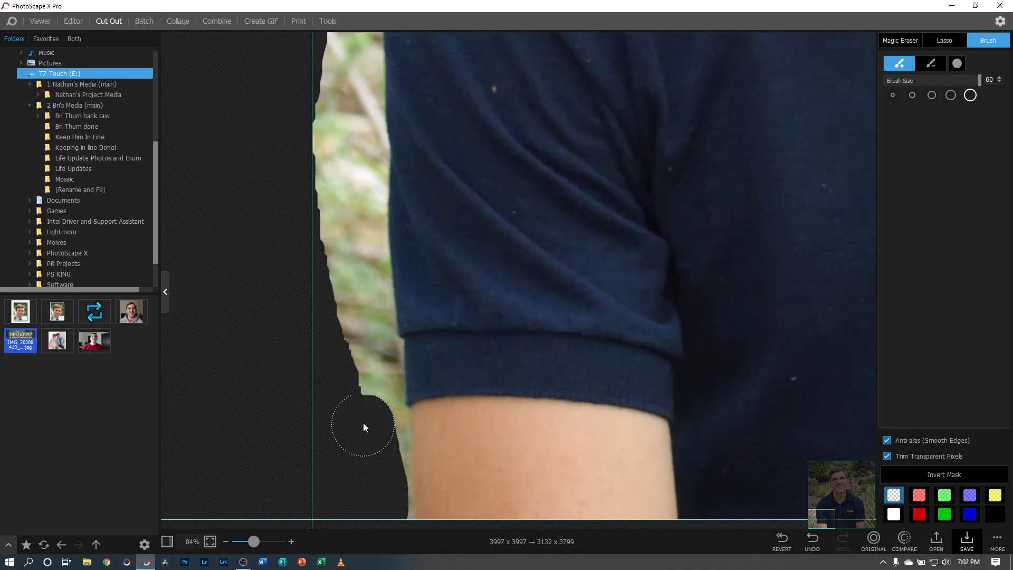
mouse_move(363, 422)
mouse_down()
mouse_move(326, 271)
mouse_move(323, 136)
mouse_move(348, 182)
mouse_move(378, 423)
mouse_up()
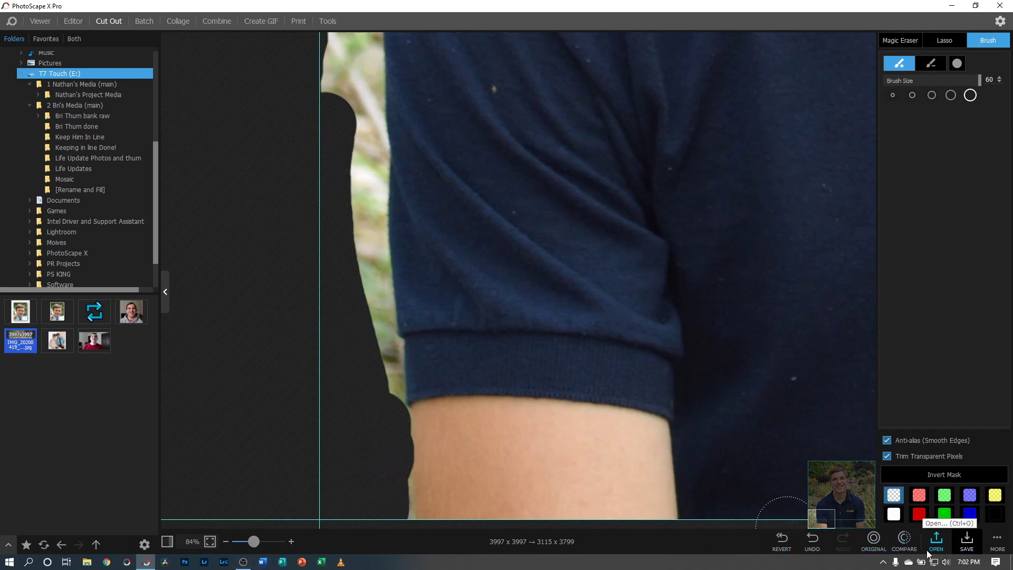
click(813, 546)
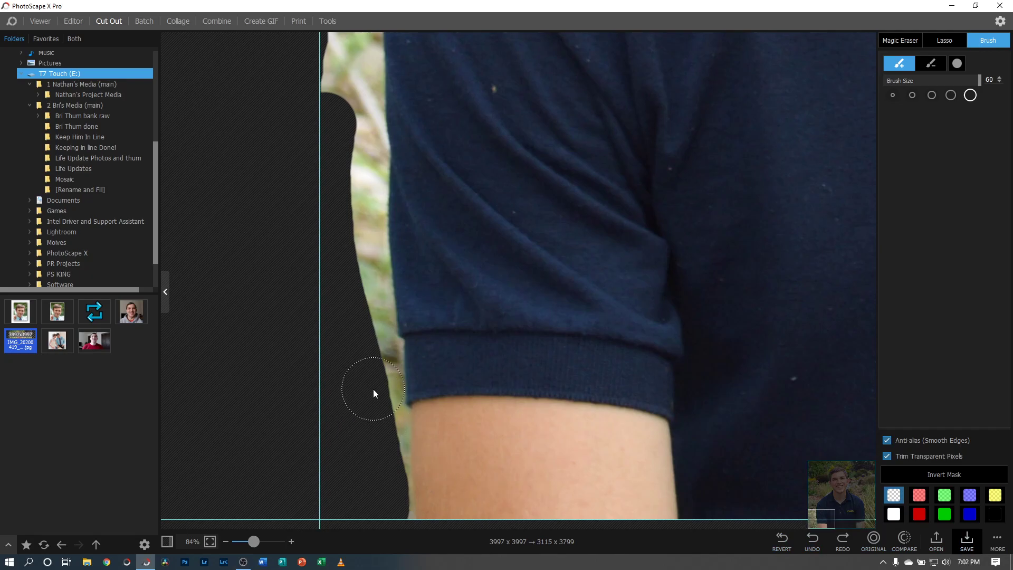
drag(375, 393, 379, 423)
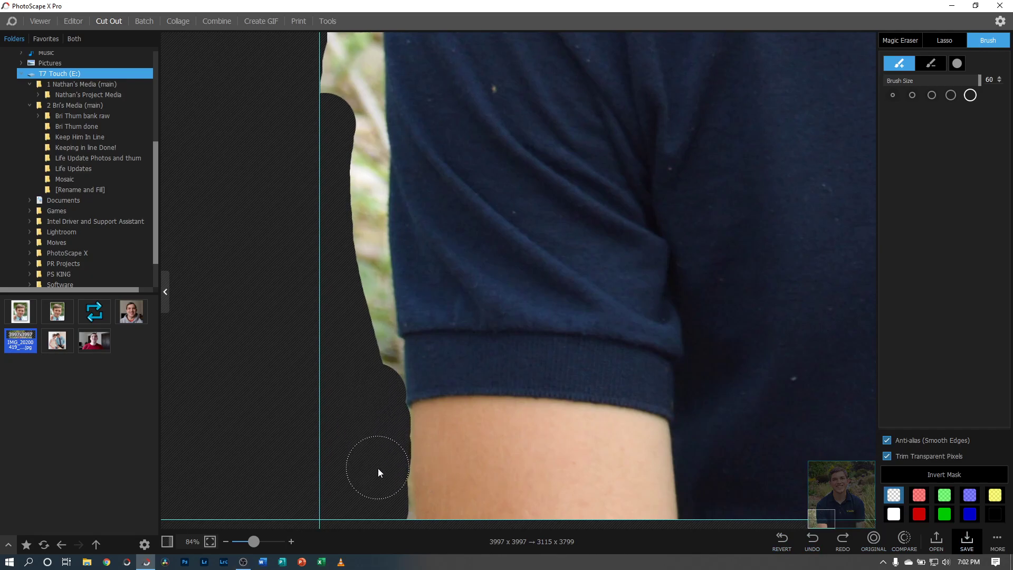
drag(382, 521, 383, 523)
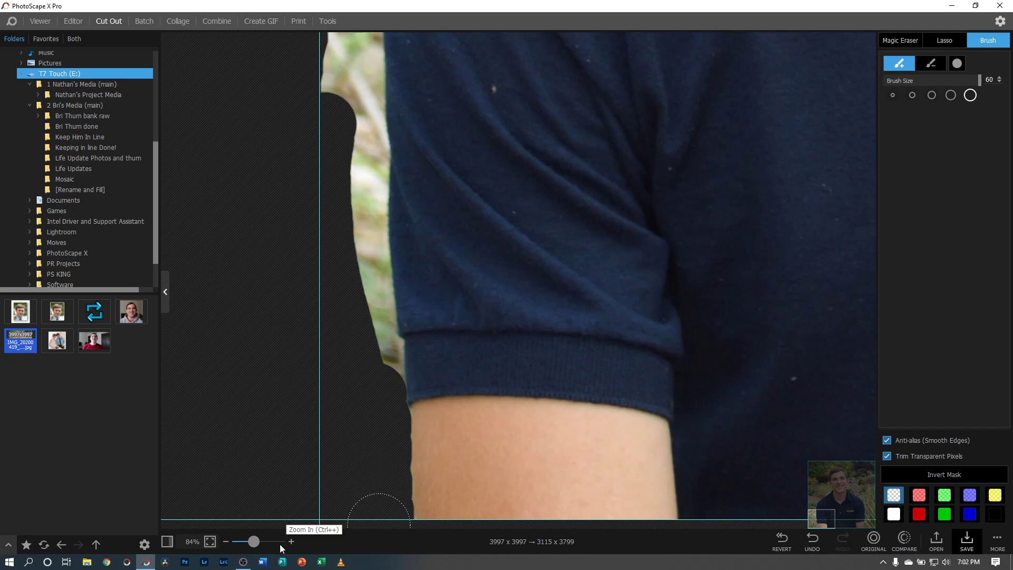
drag(255, 545, 240, 546)
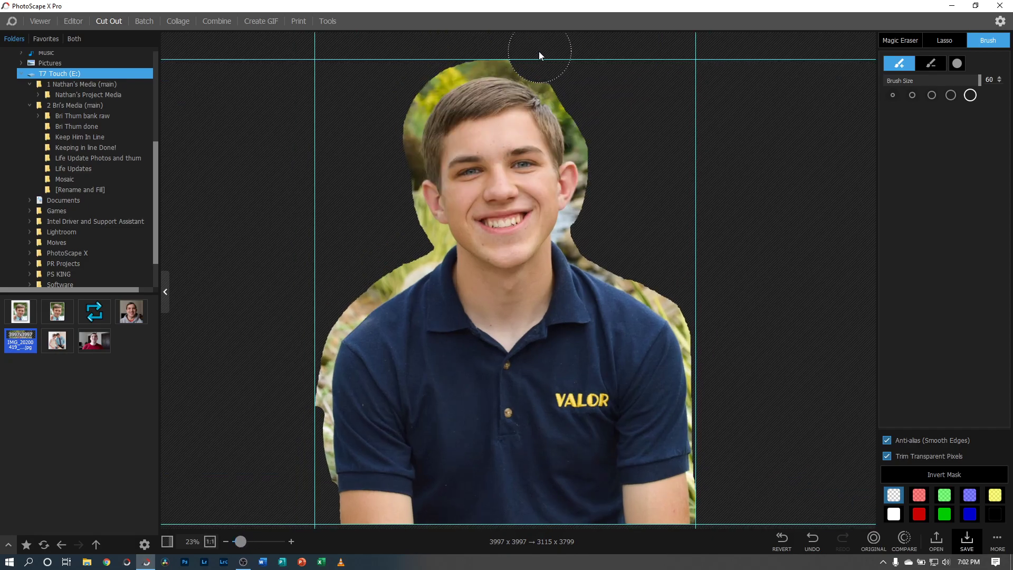
Step: Brush-erase foliage above the head, beside the left shoulder and right neck, tightening output to 2985 x 3665
click(483, 49)
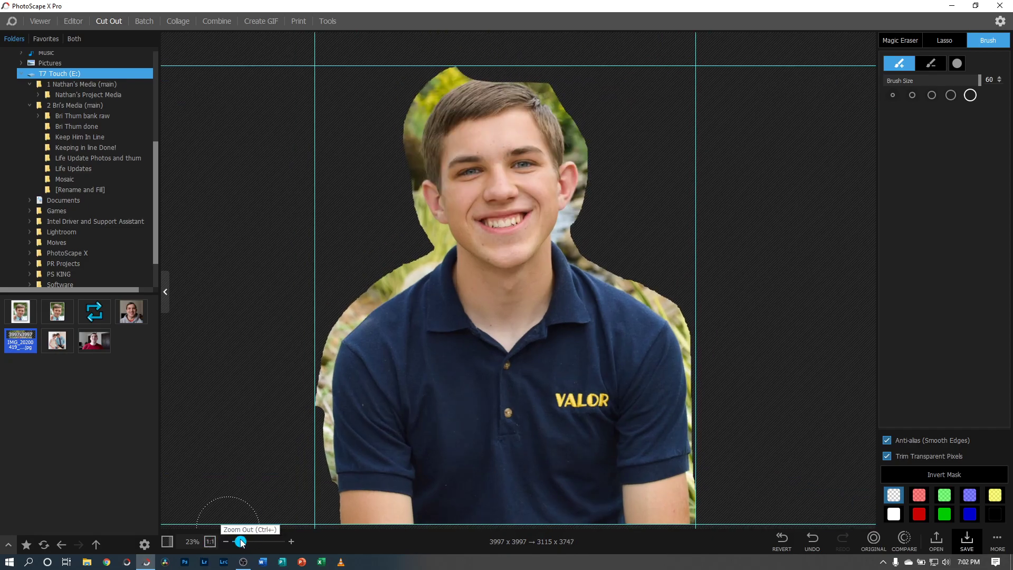
click(812, 541)
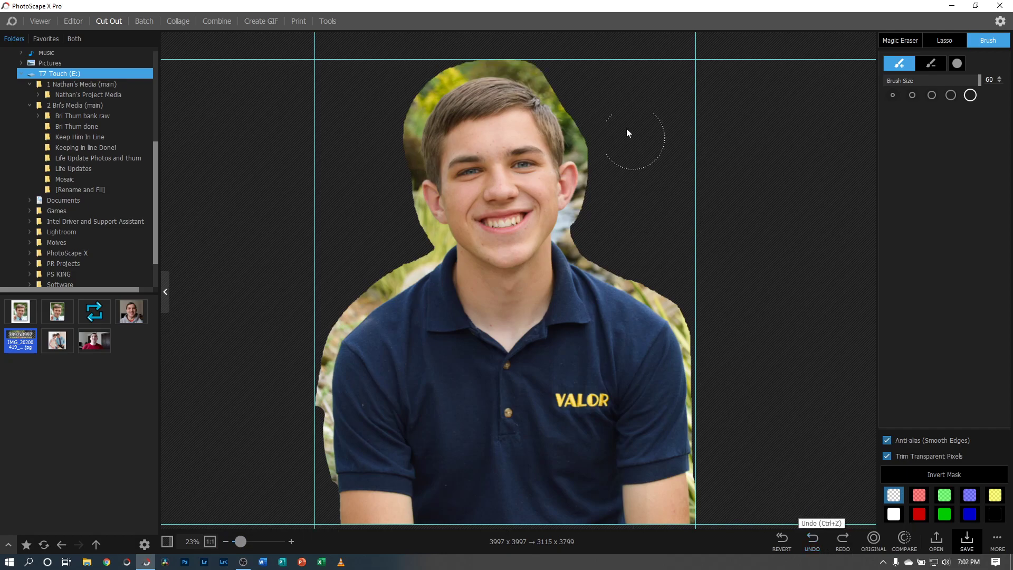
click(530, 46)
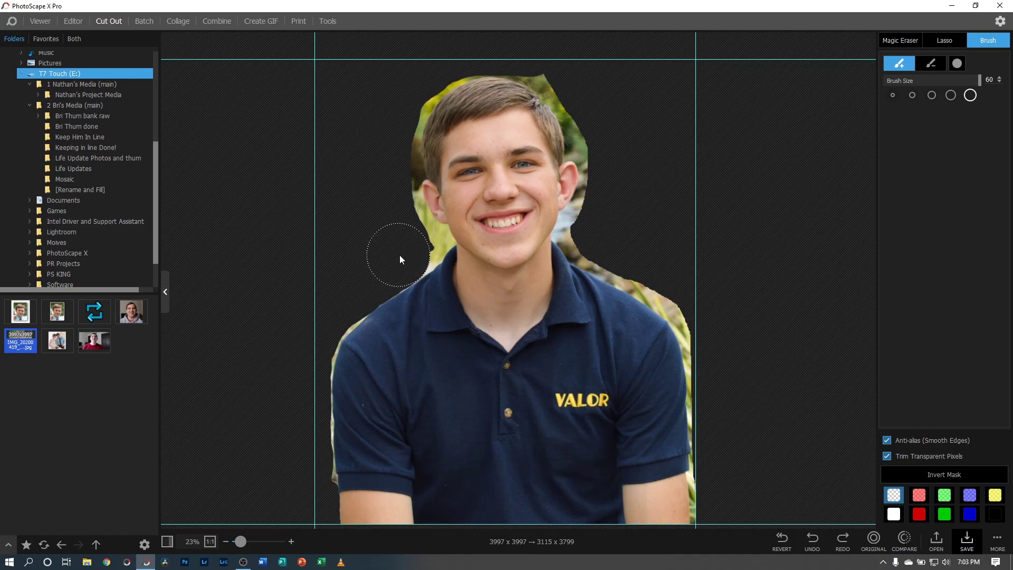
mouse_move(400, 255)
mouse_down()
mouse_move(407, 246)
mouse_move(394, 217)
mouse_up()
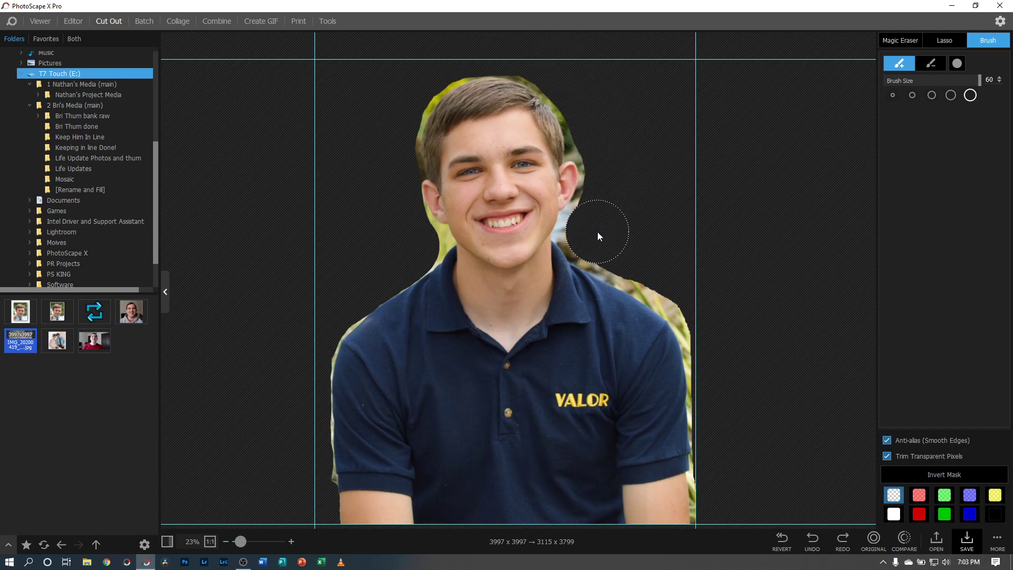
drag(593, 232, 647, 261)
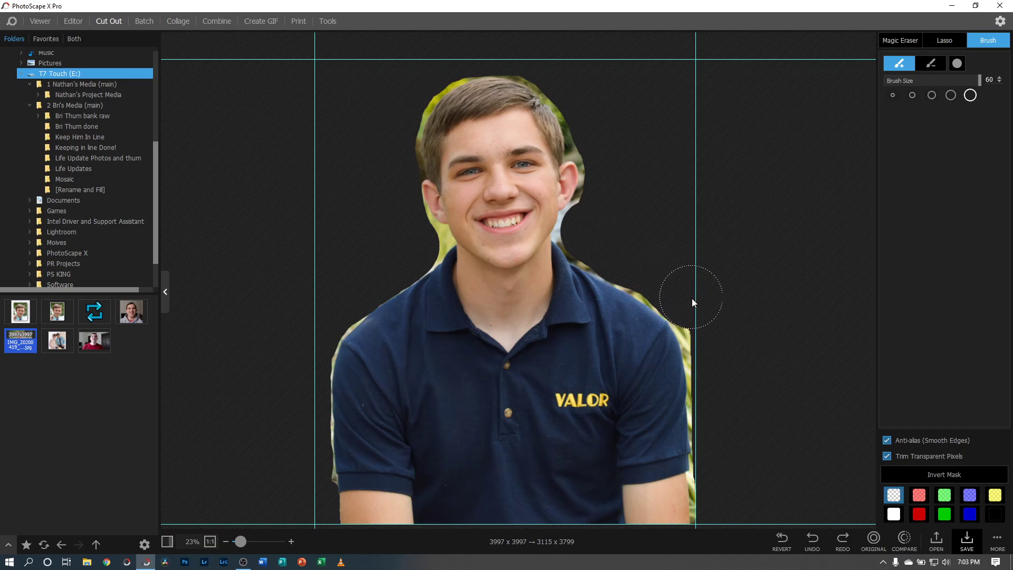
key(ctrl+y)
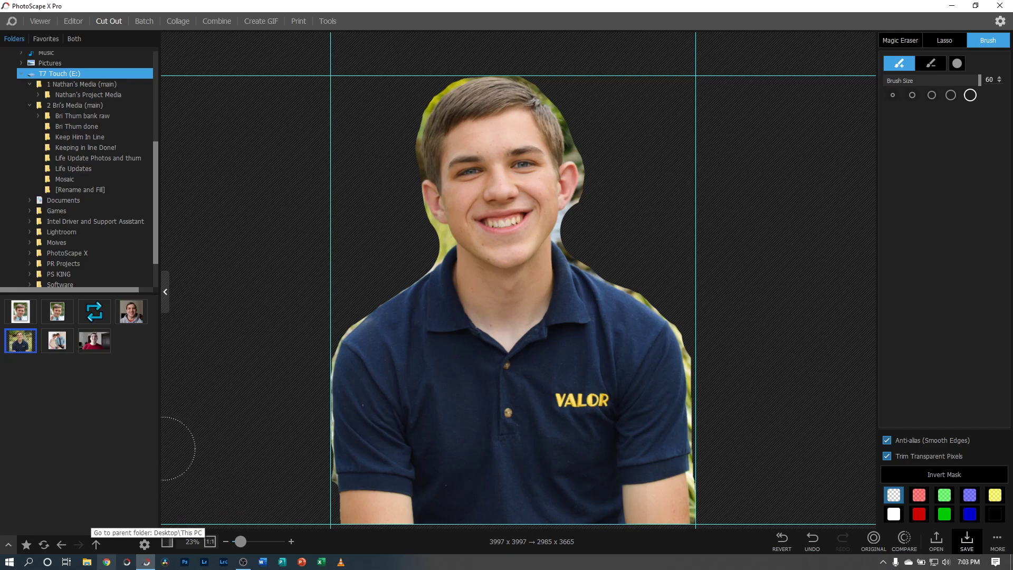
Step: Browse the Projects folder tree to show the PhotoScape X beginner folder's thumbnails
scroll(80, 254, down, 1)
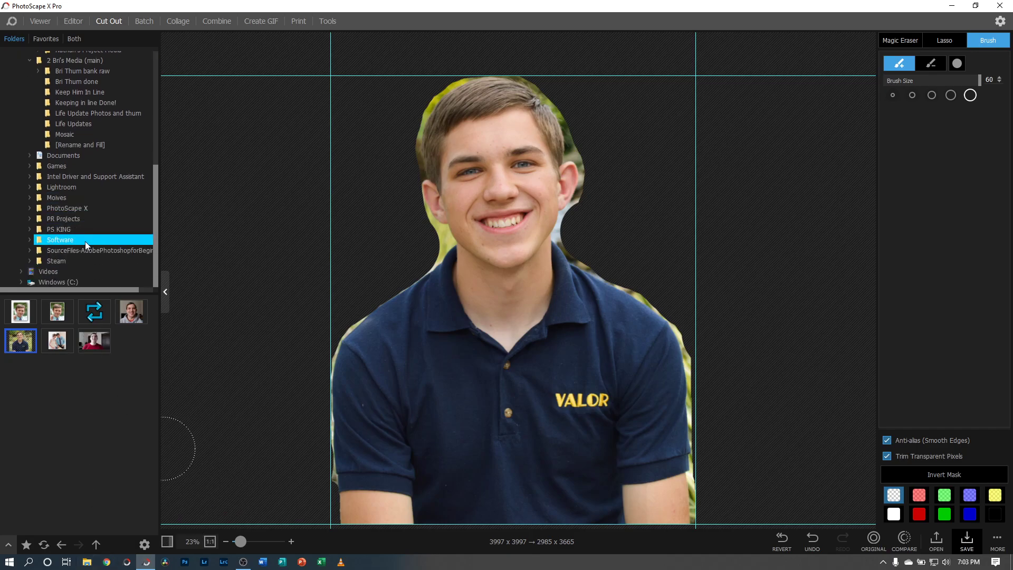
scroll(64, 238, up, 1)
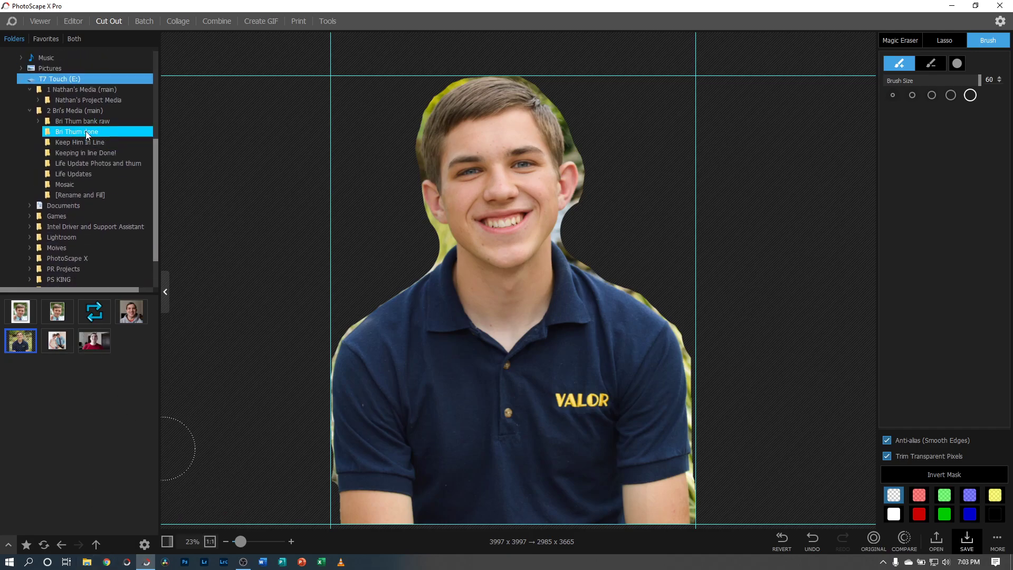
click(73, 99)
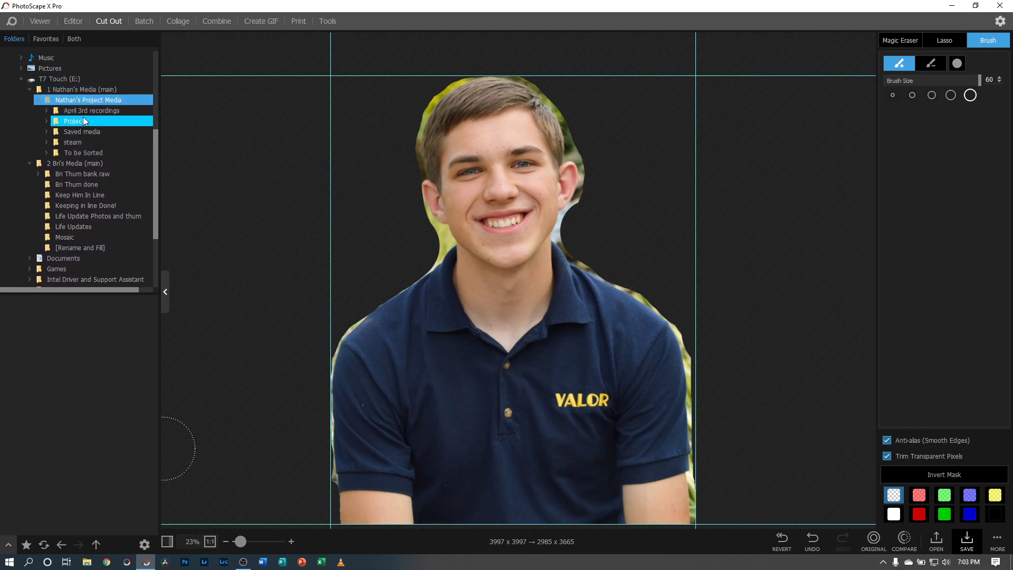
click(82, 120)
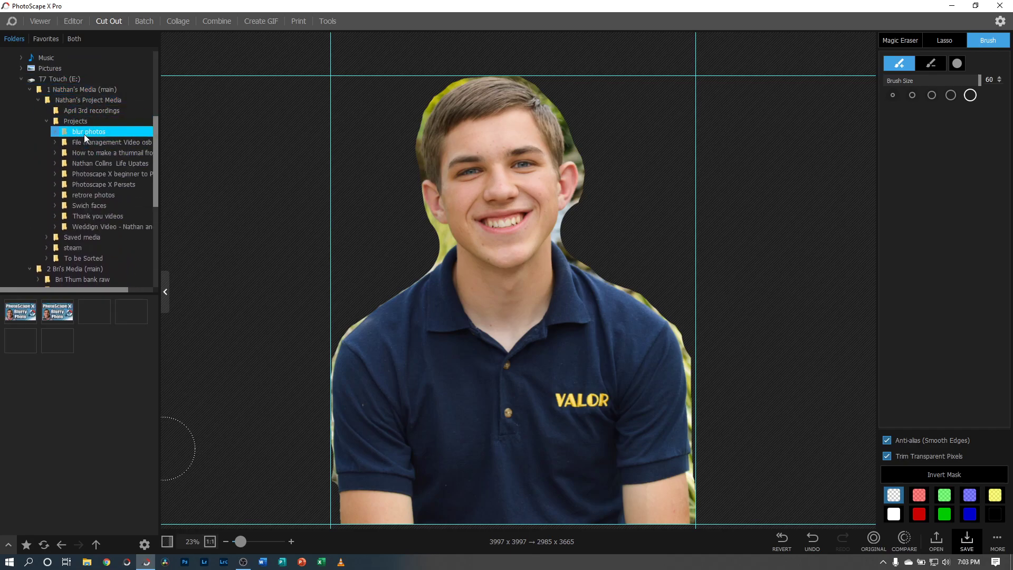
click(88, 150)
click(91, 175)
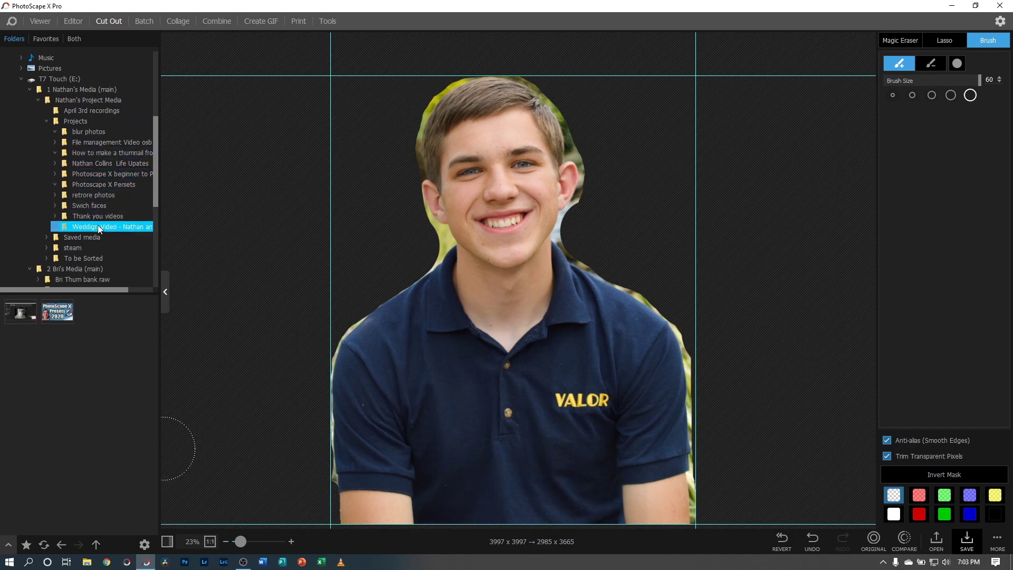
click(97, 237)
click(94, 195)
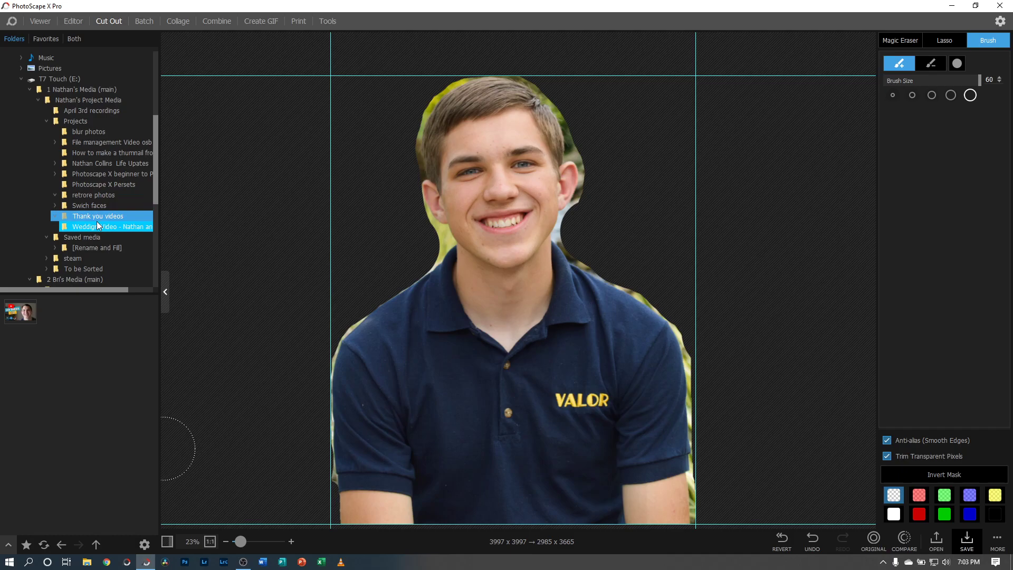
click(99, 195)
click(99, 185)
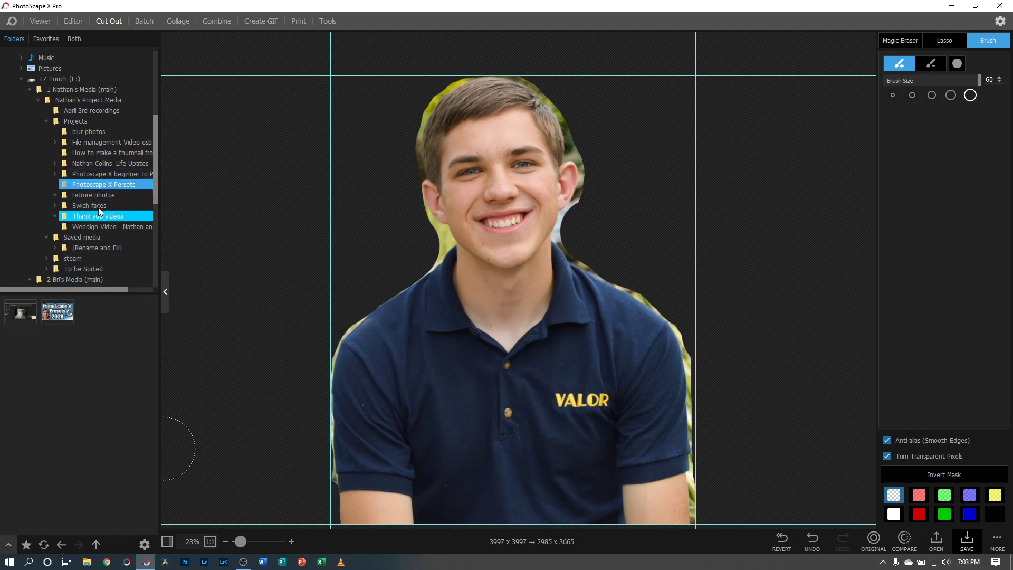
click(109, 174)
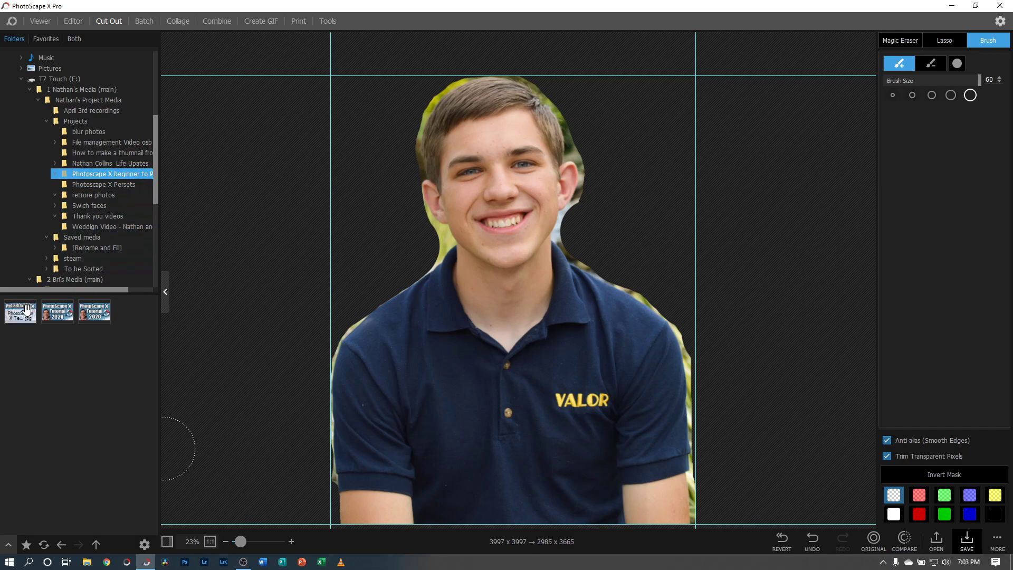
Step: Bring the PhotoScape X Tutorial 2020 thumbnail into the editor and close the portrait without saving
click(62, 308)
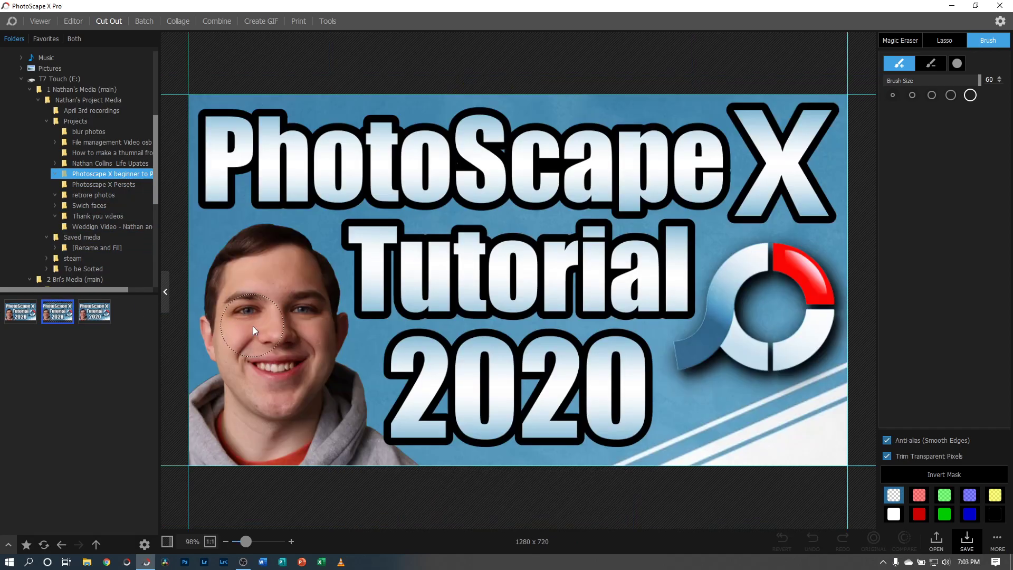
click(73, 21)
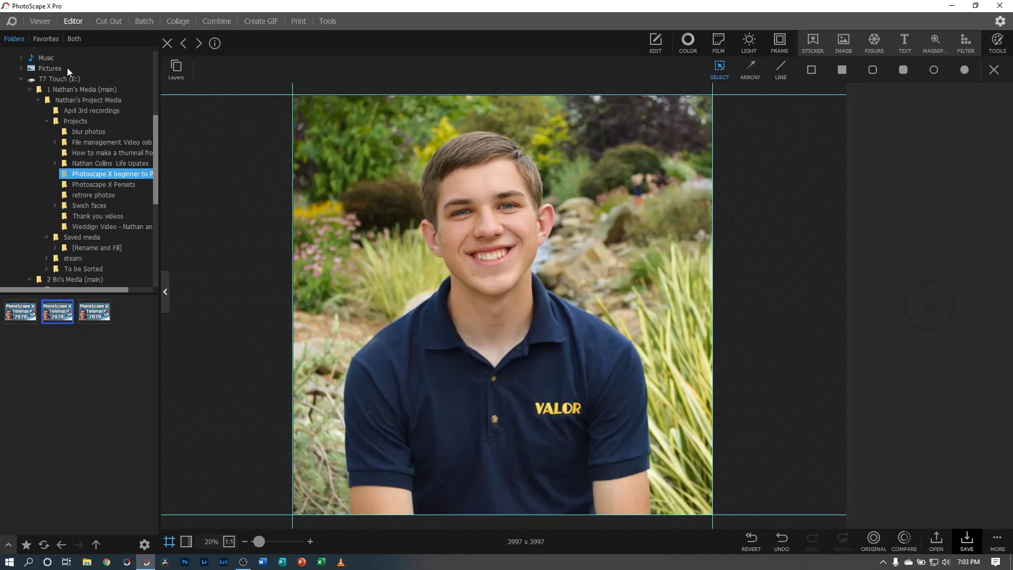
drag(55, 305, 444, 240)
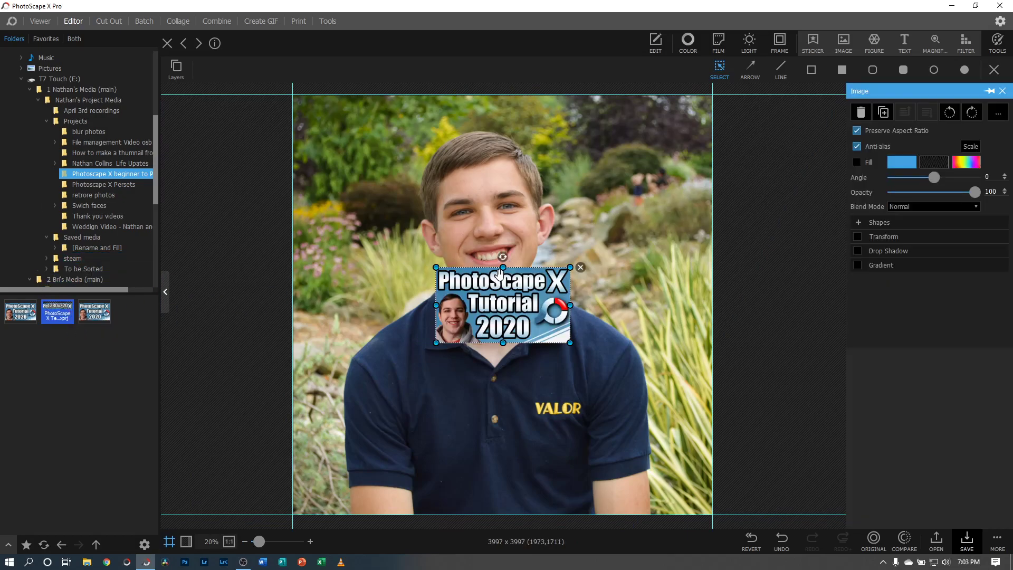
click(168, 44)
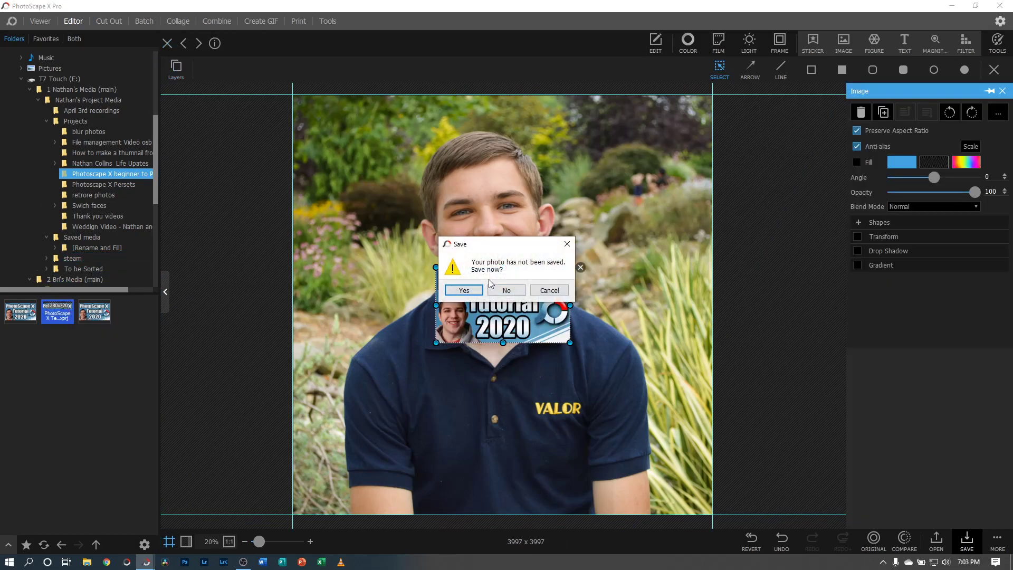
click(507, 290)
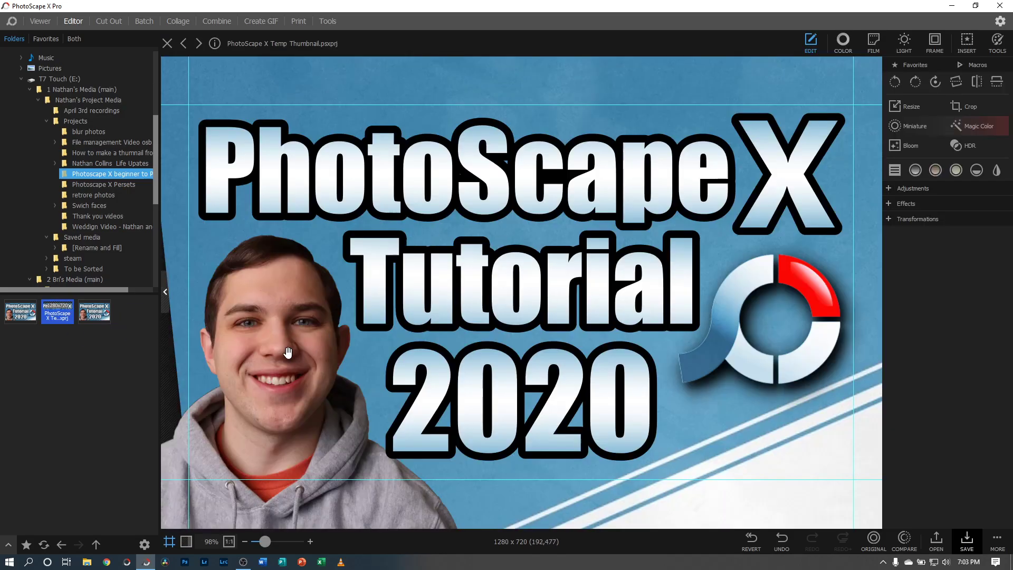
Step: Move the hoodie portrait to the thumbnail's lower left beneath the title
drag(268, 545, 265, 546)
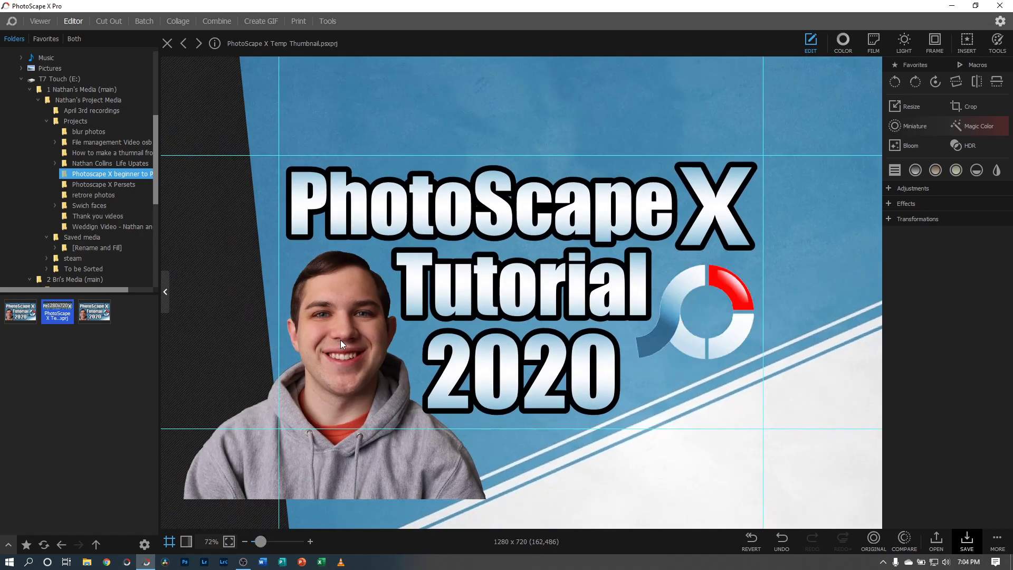
click(340, 340)
drag(327, 312, 336, 352)
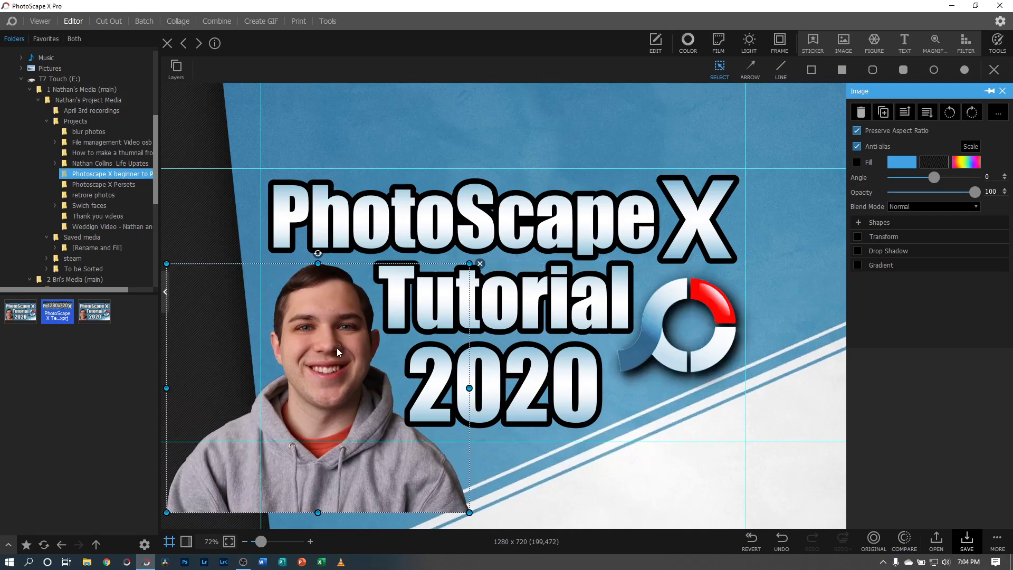